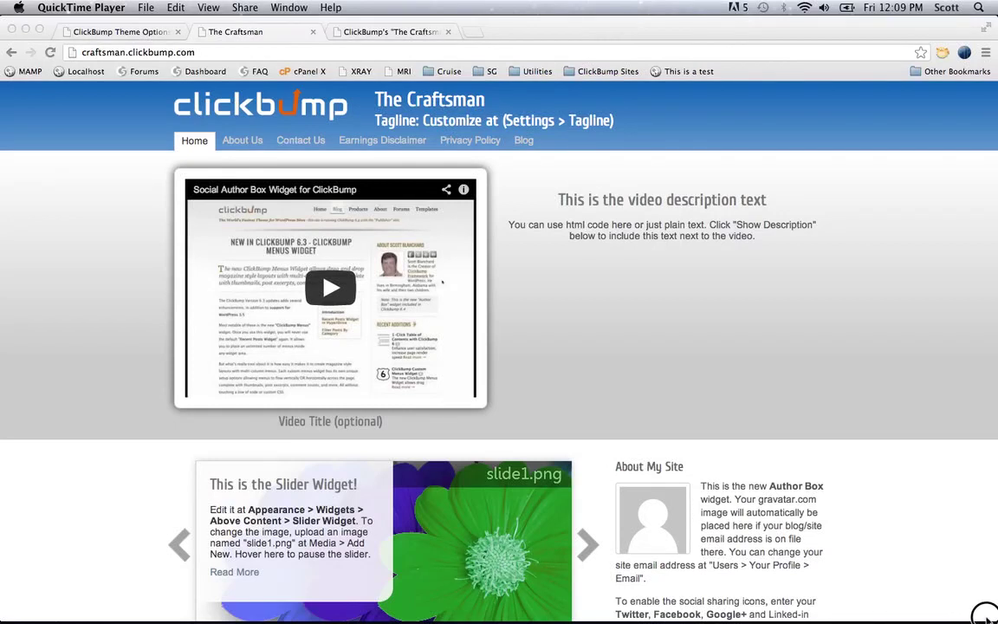
- Examine the finished Craftsman skin demo home page, from the header video and author box down to the footer boxes
left_click(962, 535)
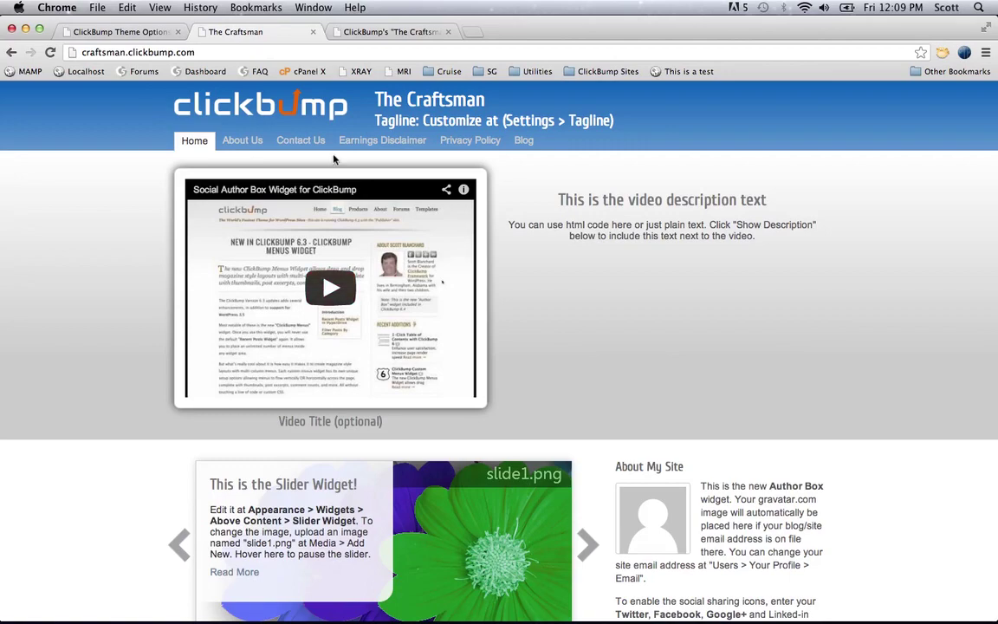
left_click(394, 31)
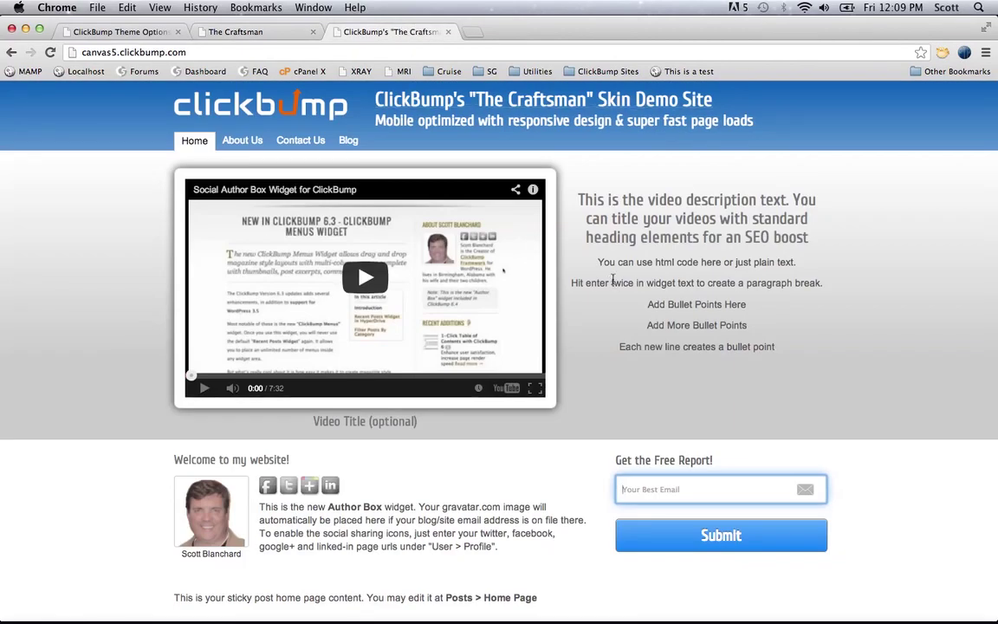
scroll(784, 345, "down", 6)
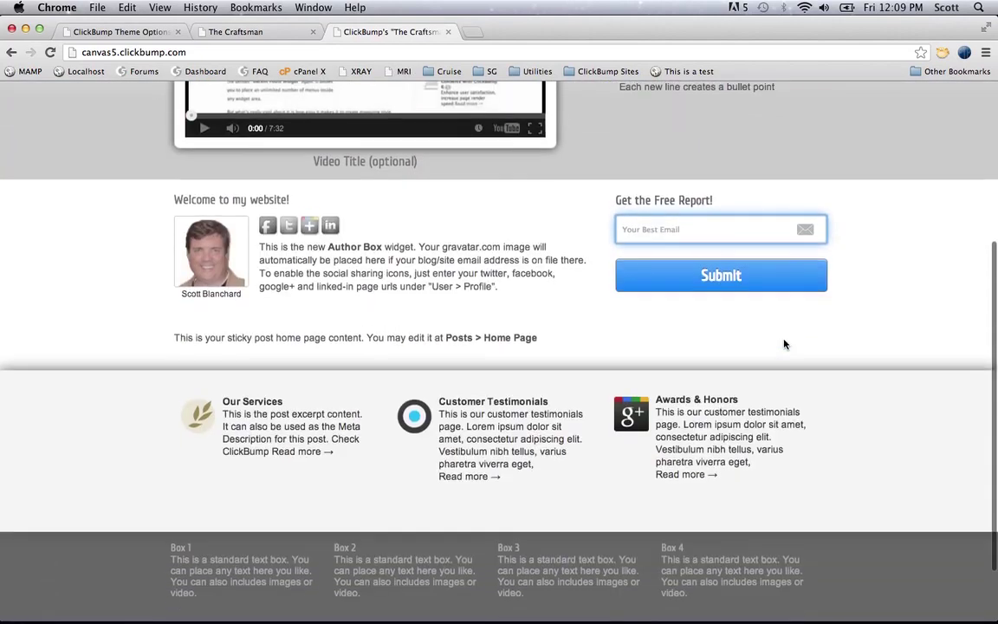
scroll(784, 339, "up", 3)
scroll(784, 340, "down", 4)
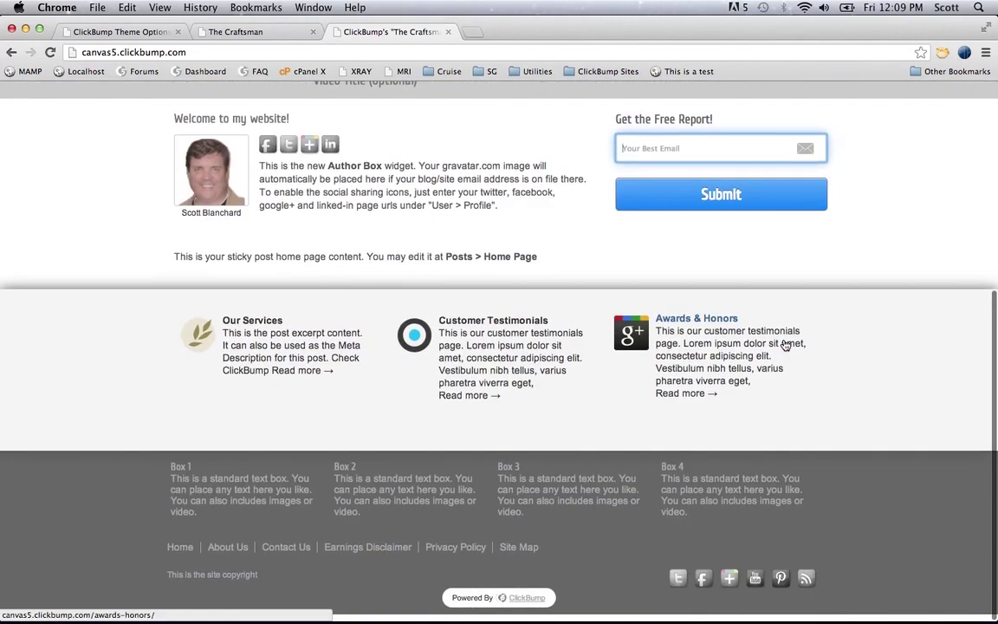
scroll(784, 342, "up", 6)
scroll(784, 344, "up", 2)
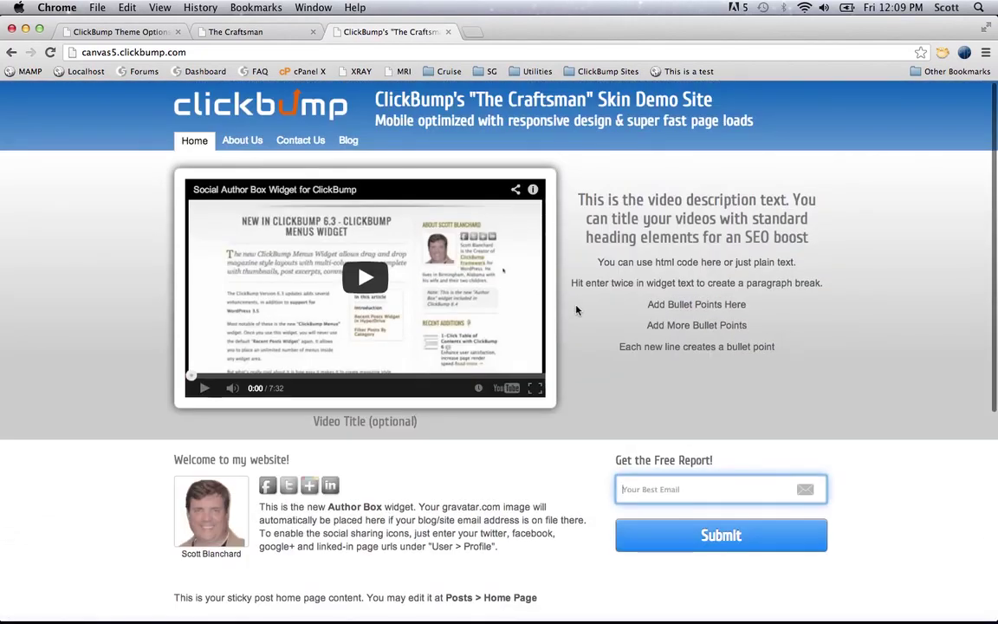
scroll(775, 325, "down", 5)
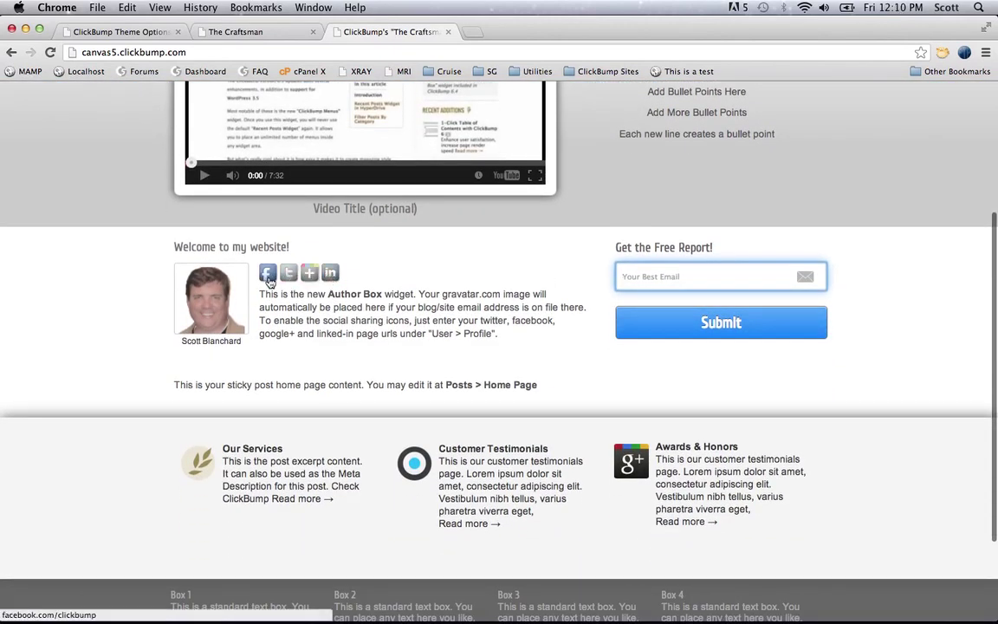
left_click(704, 284)
left_click(864, 375)
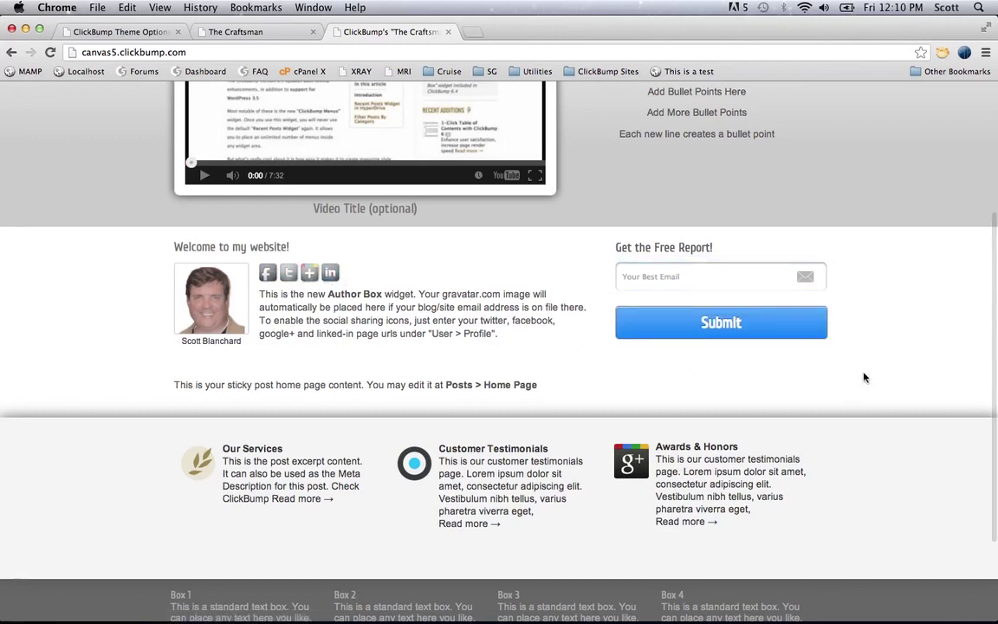
scroll(684, 407, "down", 3)
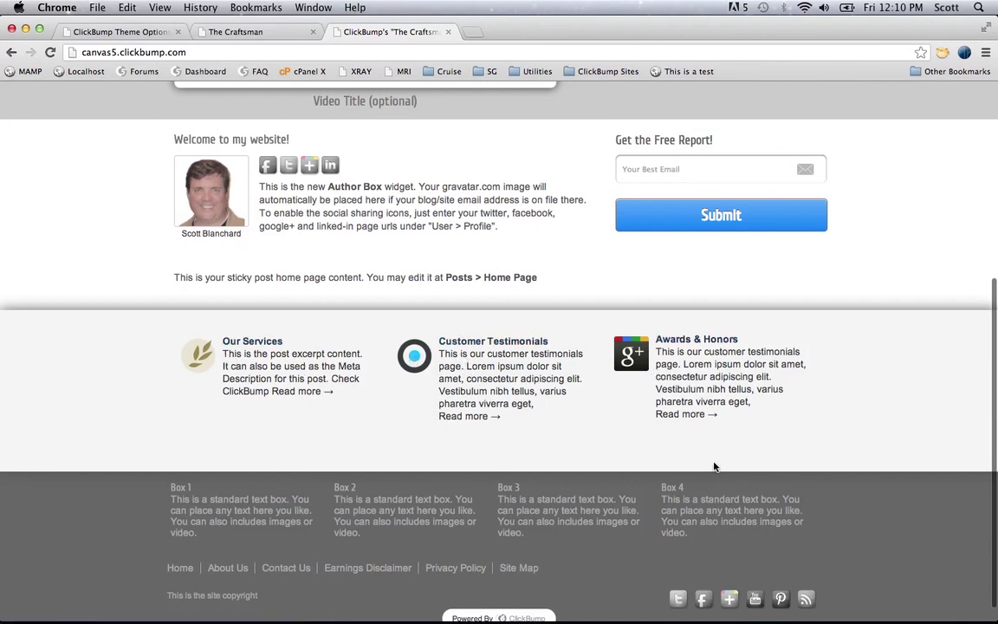
scroll(714, 467, "up", 5)
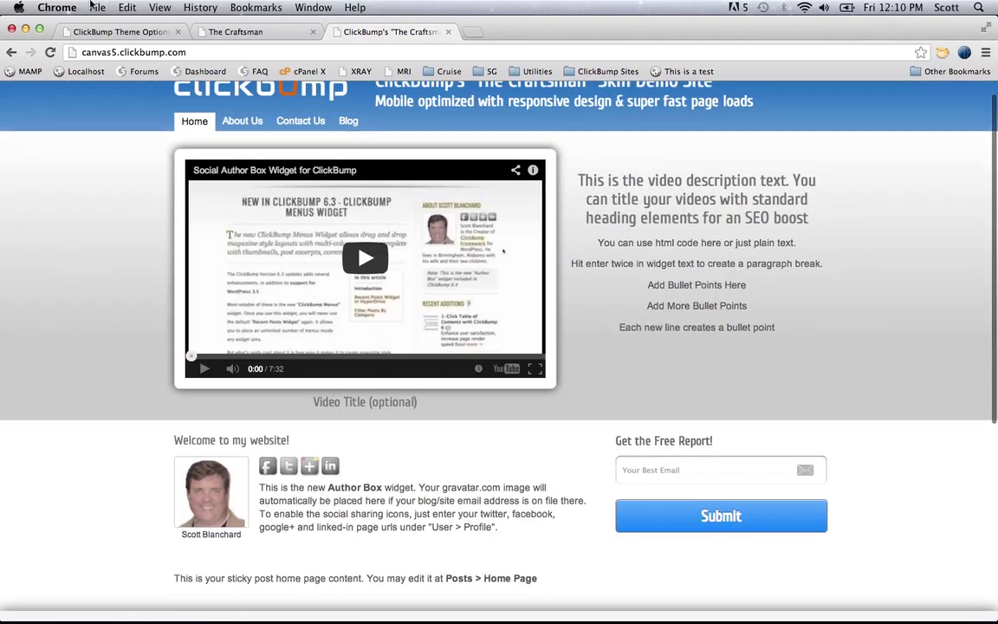
- Open the Widgets management page in The Craftsman site's WordPress admin
left_click(237, 32)
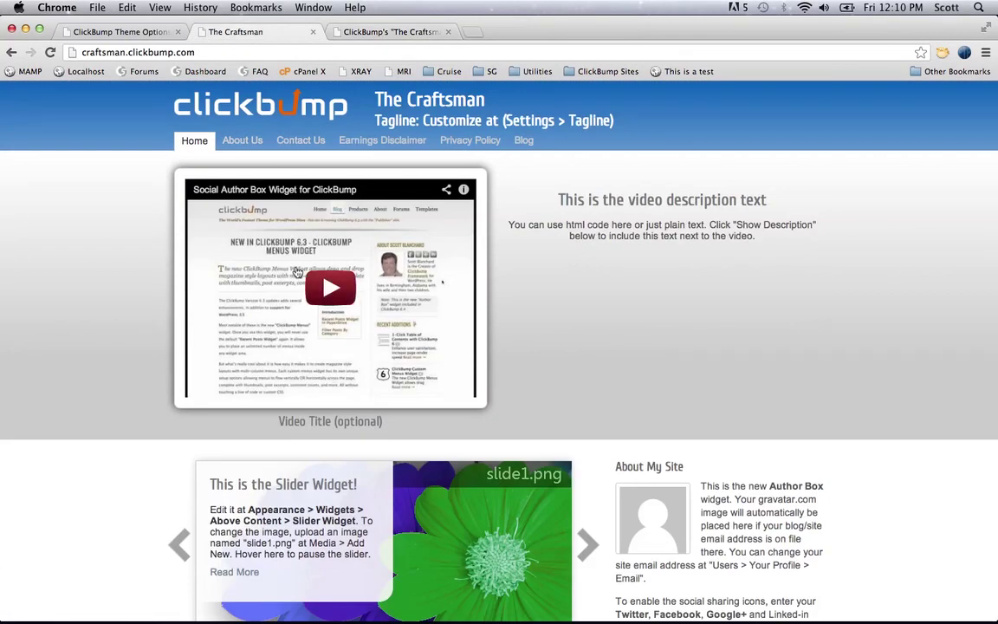
left_click(156, 32)
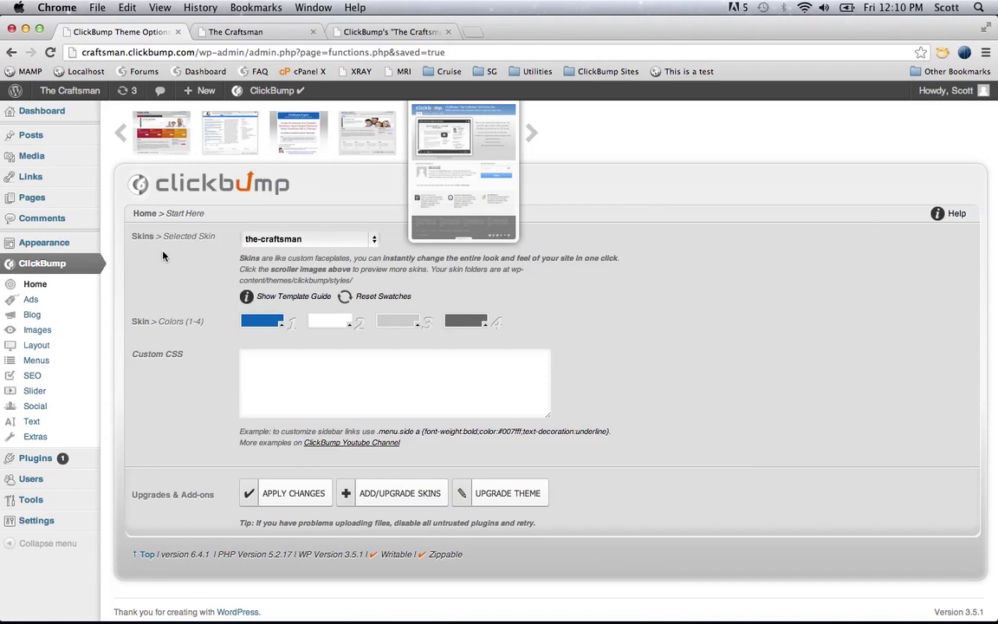
mouse_move(85, 247)
left_click(127, 260)
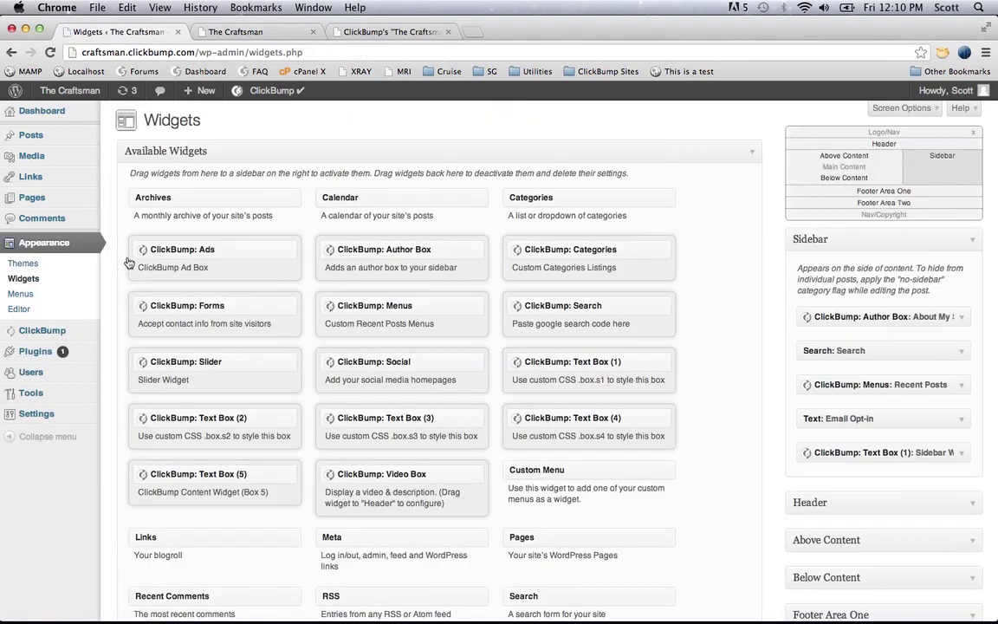
- Check where the slider and the author box sit on The Craftsman site's home page, and return to the widgets page
key("ctrl+Tab")
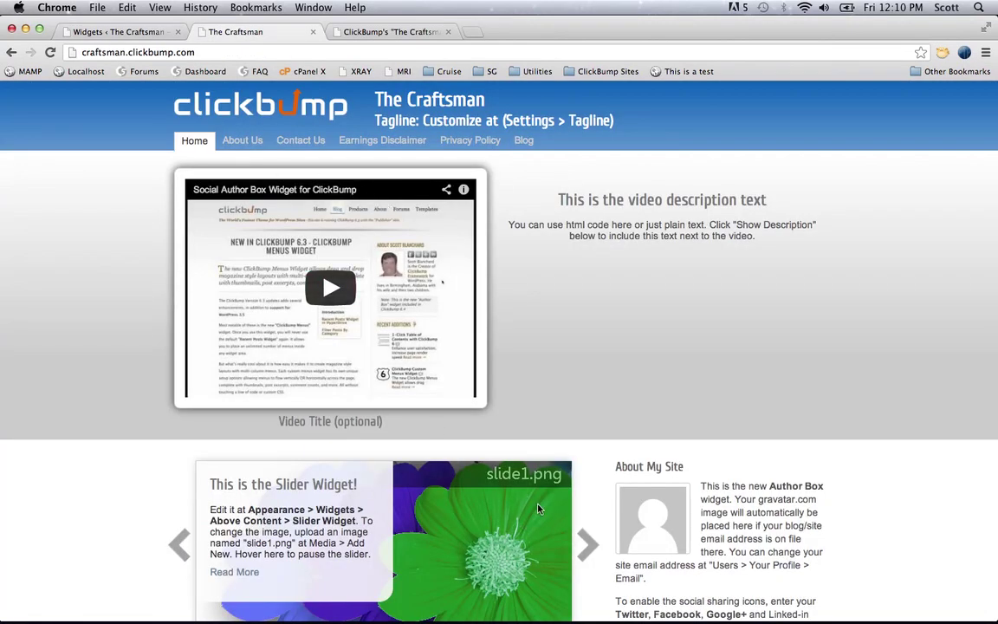
scroll(715, 478, "down", 5)
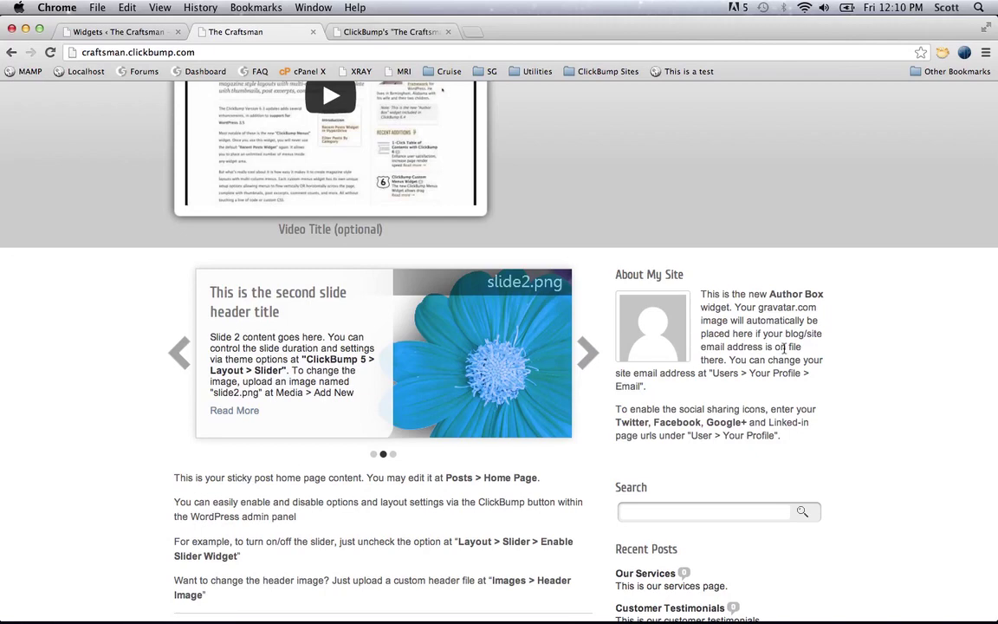
left_click(143, 32)
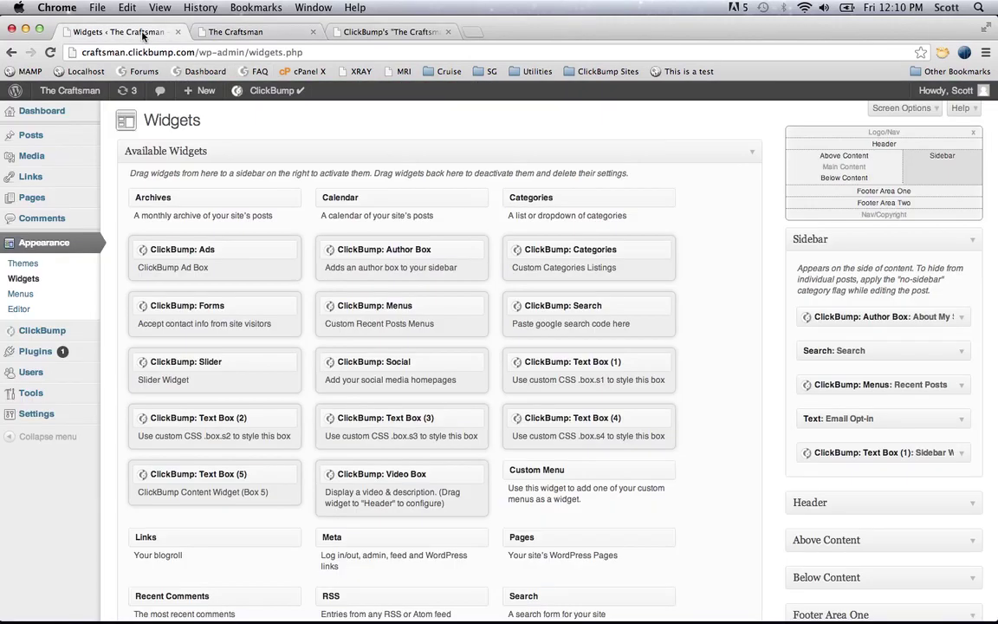
- Collapse the Sidebar area, expand Above Content, and open its Slider widget settings to review the custom slide text
left_click(971, 239)
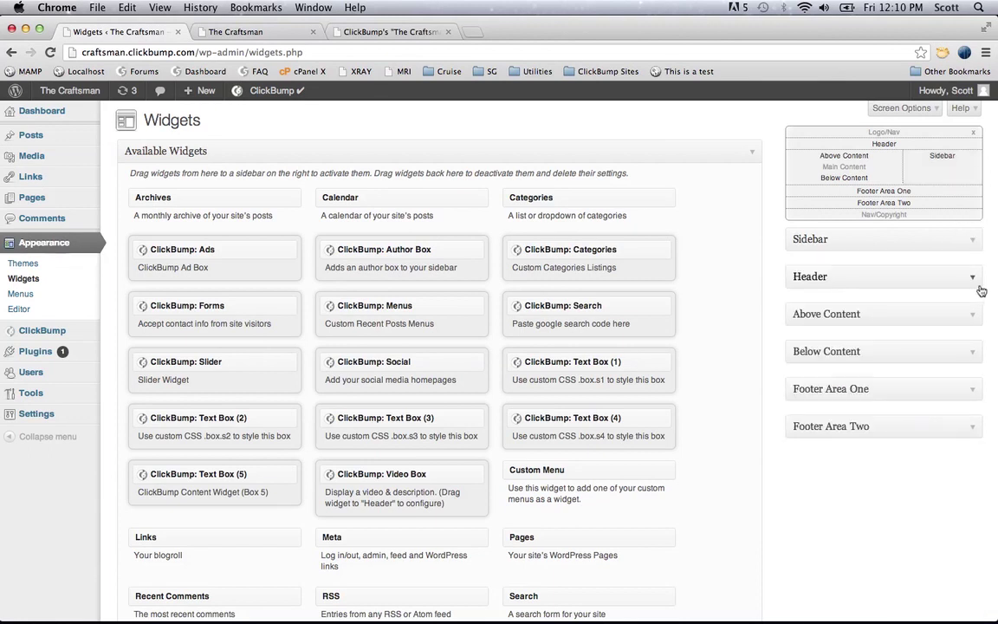
left_click(973, 317)
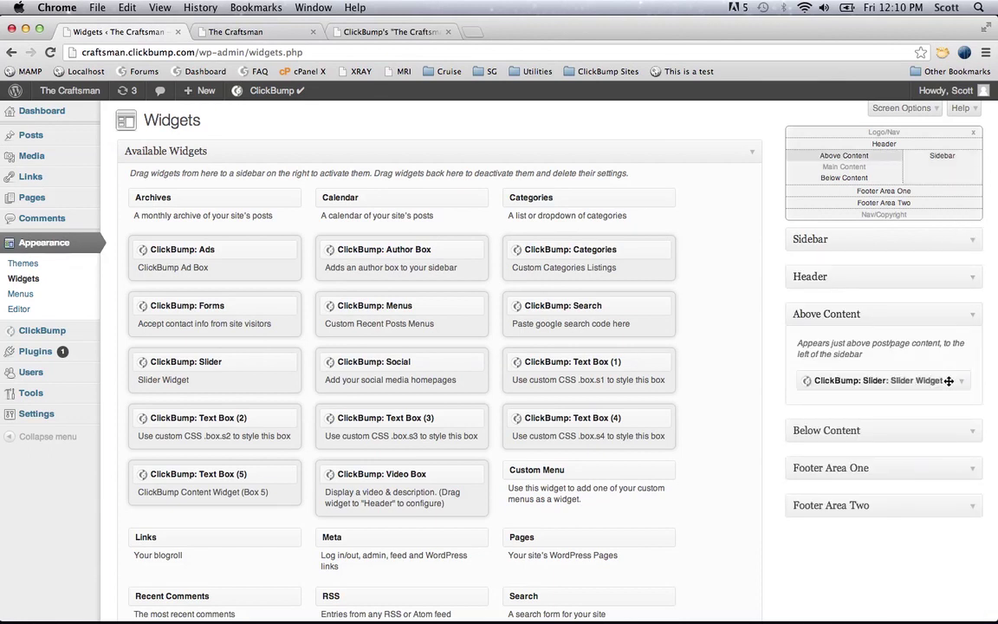
left_click(957, 382)
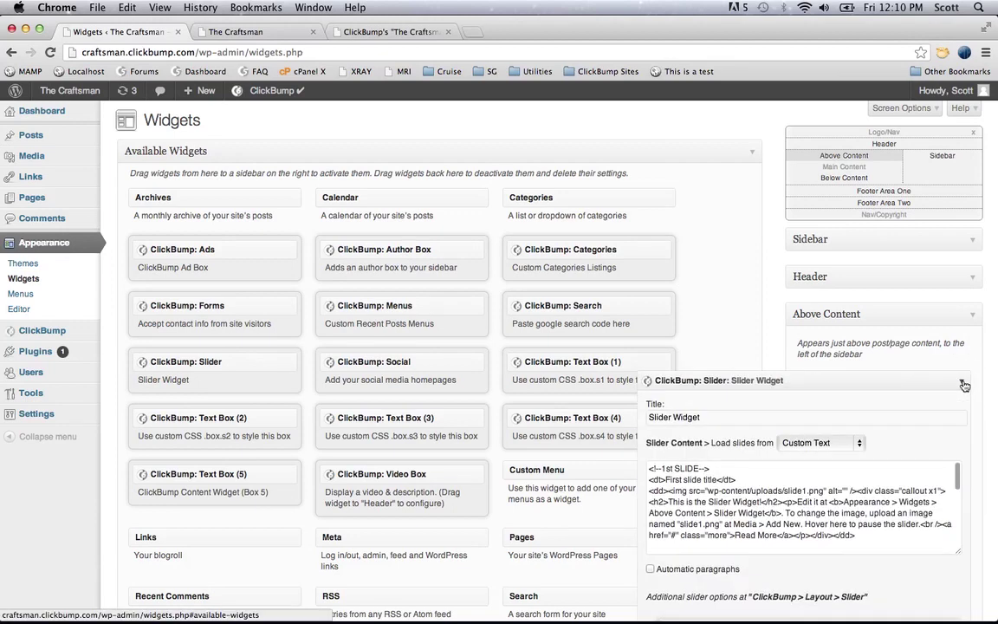
scroll(964, 385, "down", 1)
scroll(964, 385, "down", 5)
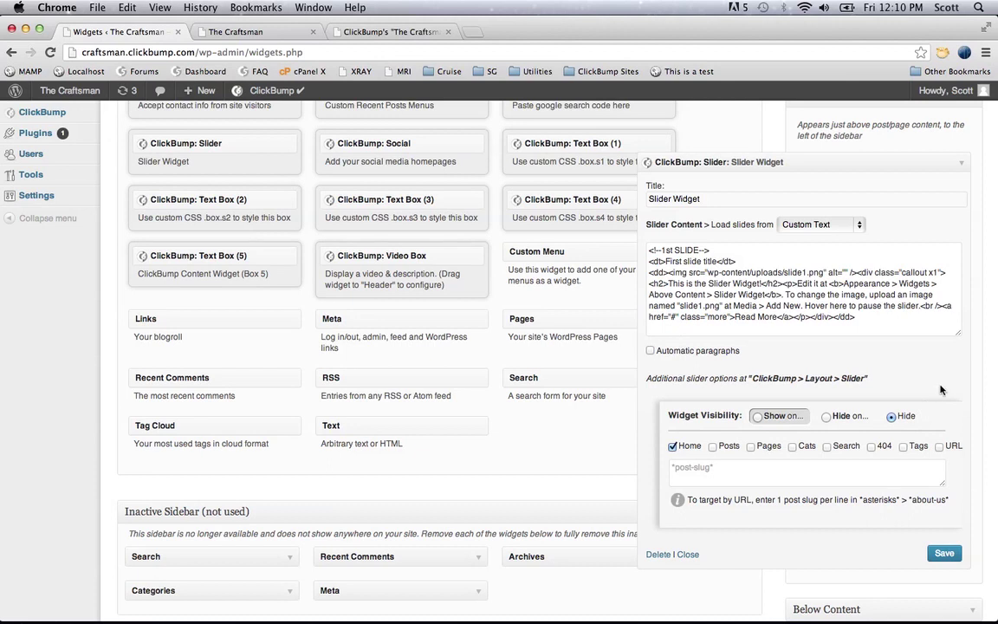
left_click_drag(806, 284, 754, 252)
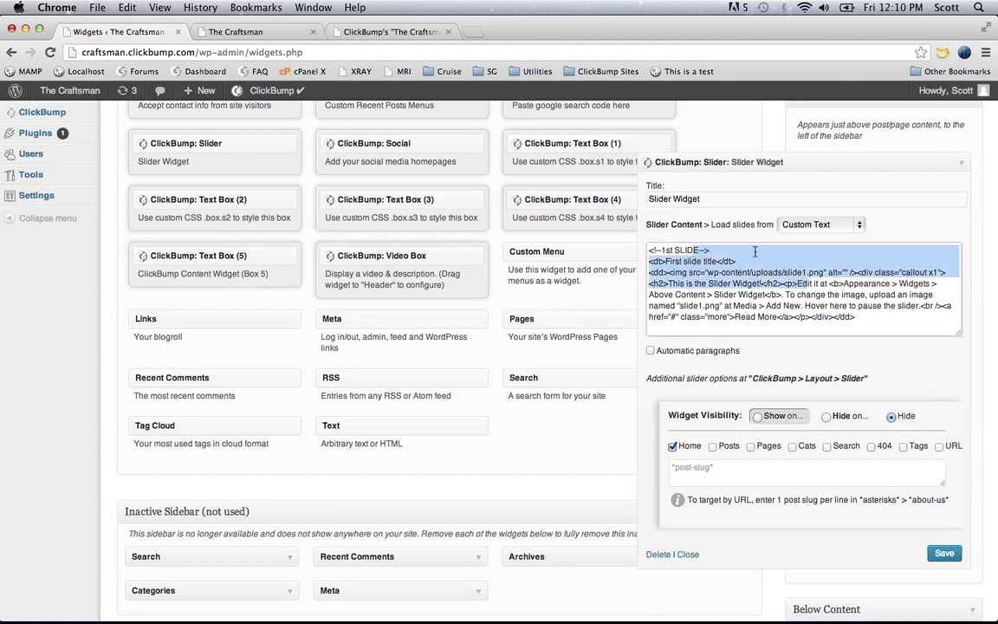
left_click(875, 272)
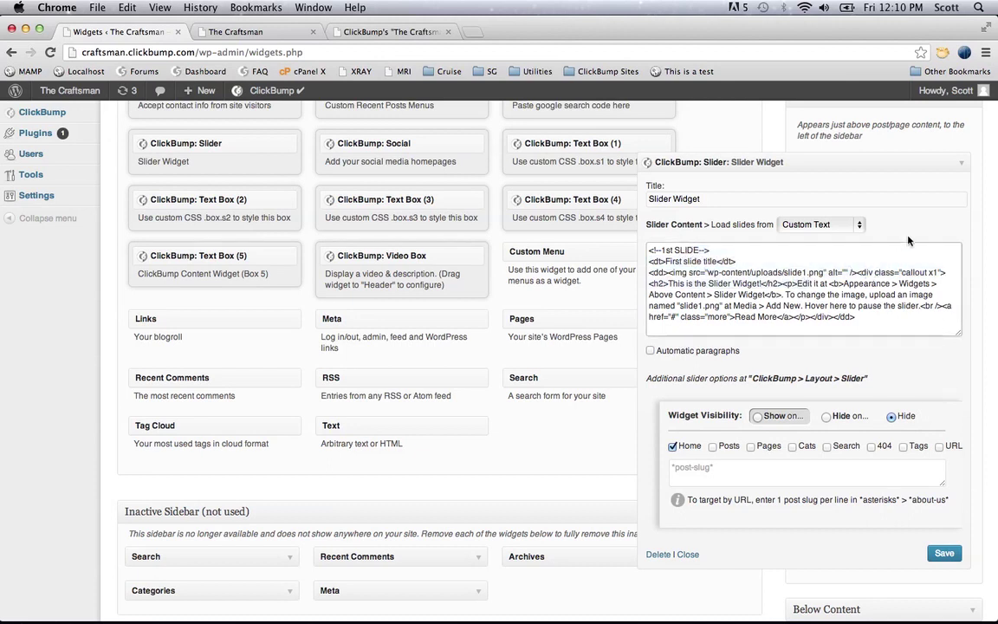
- Set the Slider widget to load its slides from the blog category and collapse its settings
left_click(853, 225)
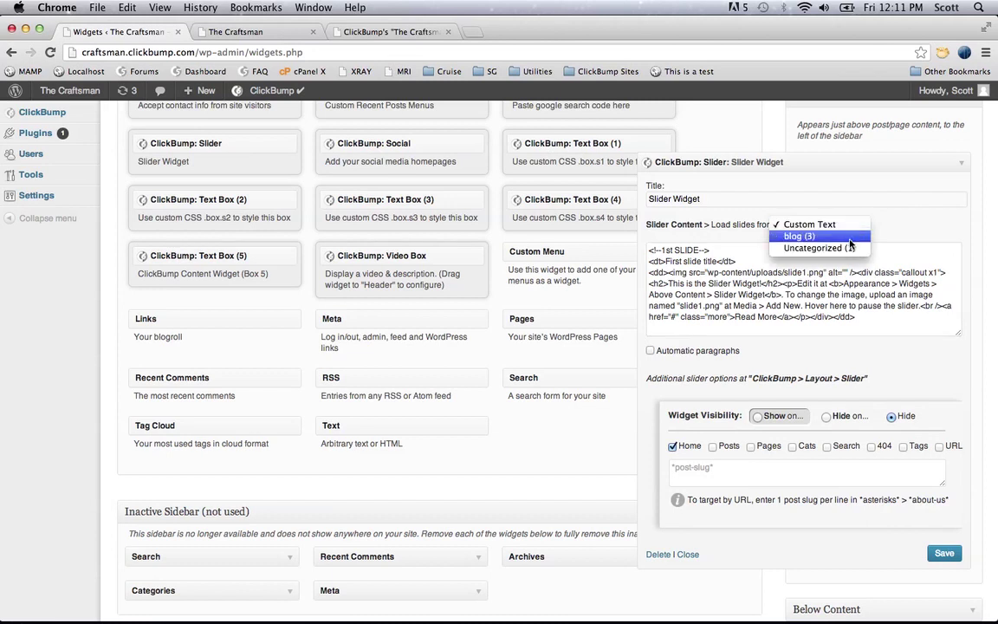
left_click(844, 235)
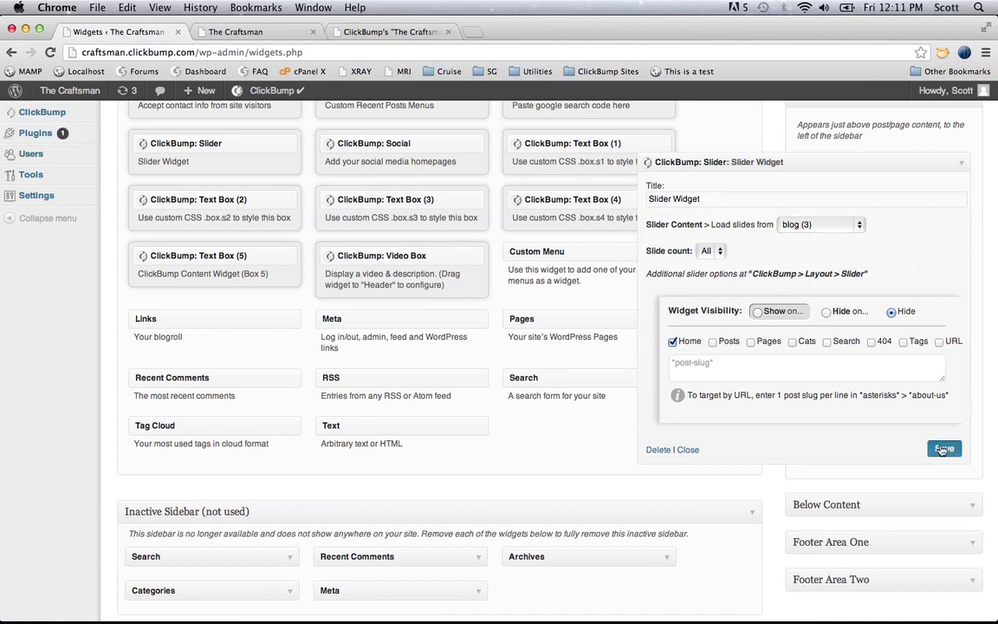
left_click(961, 162)
- Remove the Slider widget from the Above Content area and reload the site's home page to check the layout
left_click_drag(944, 156, 559, 230)
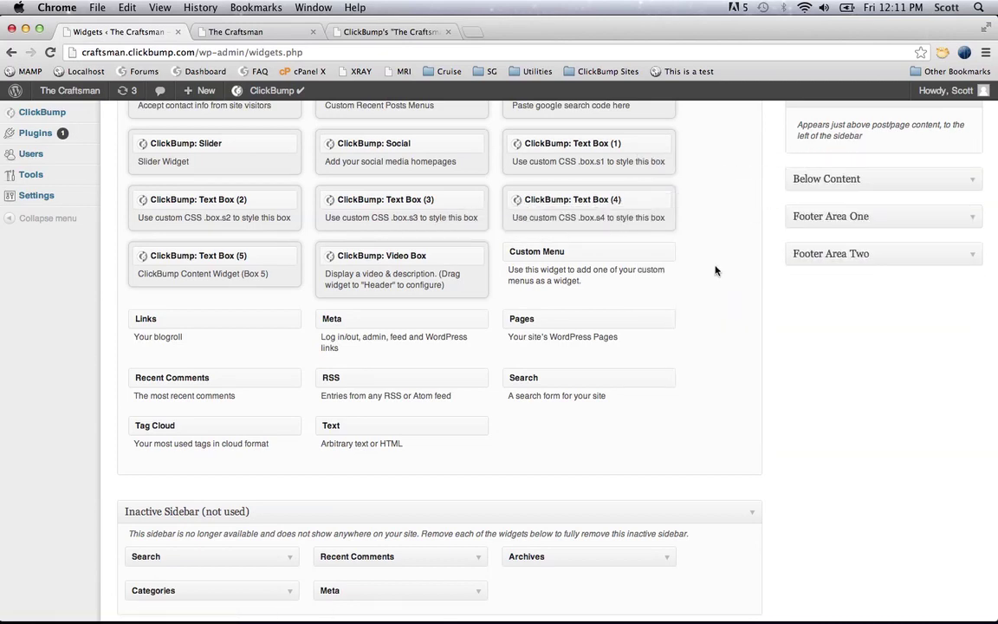
scroll(715, 271, "up", 5)
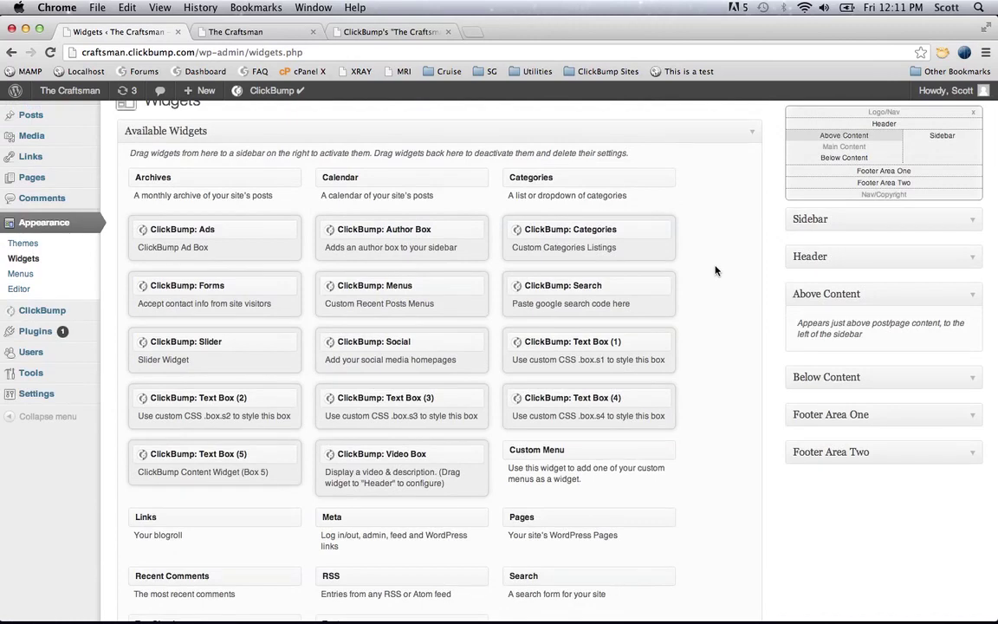
key("ctrl+Tab")
key("super+r")
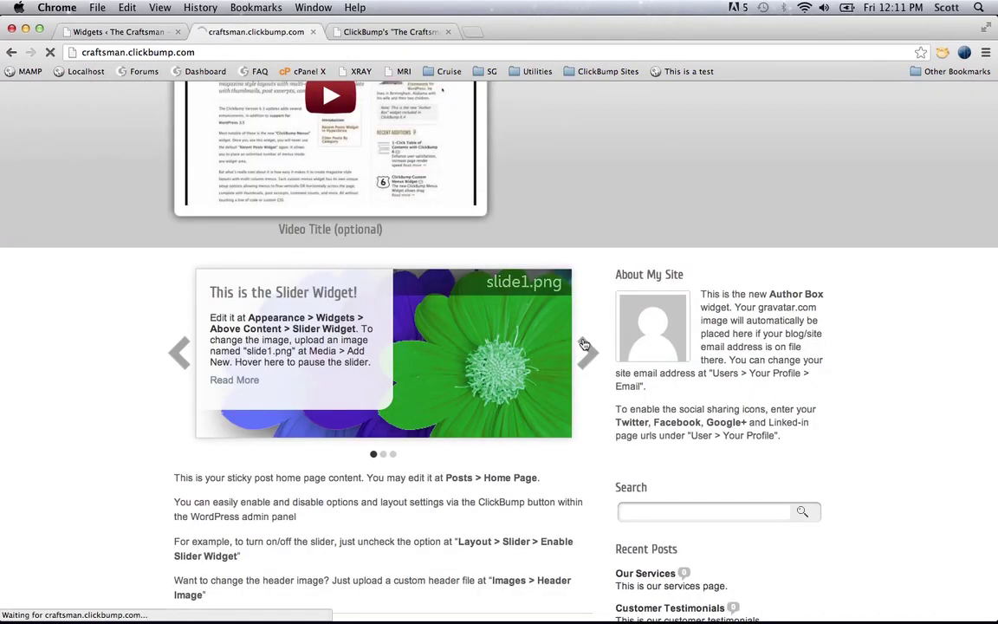
scroll(585, 345, "down", 3)
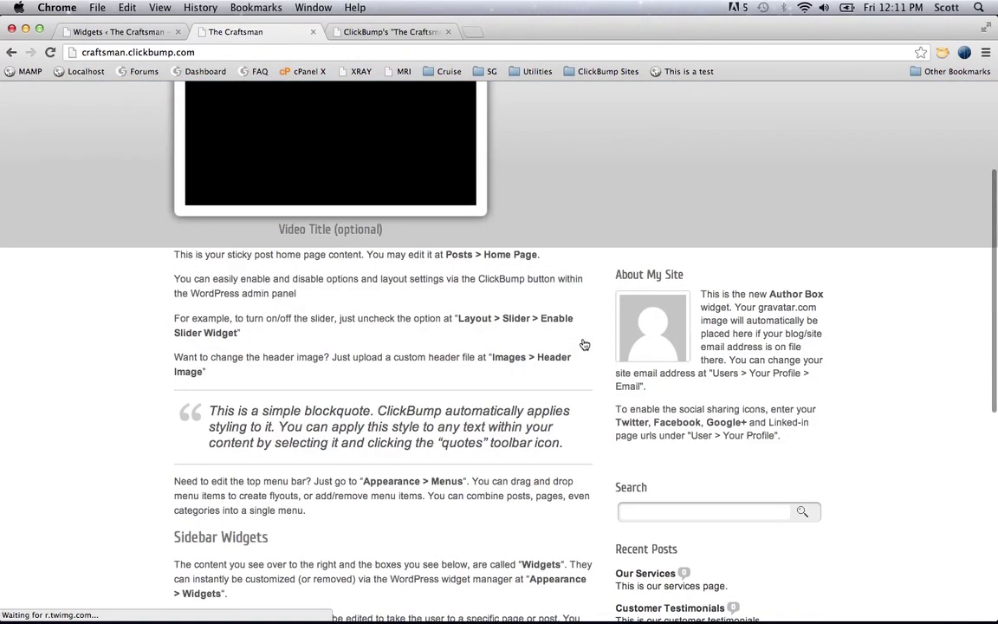
scroll(585, 345, "up", 3)
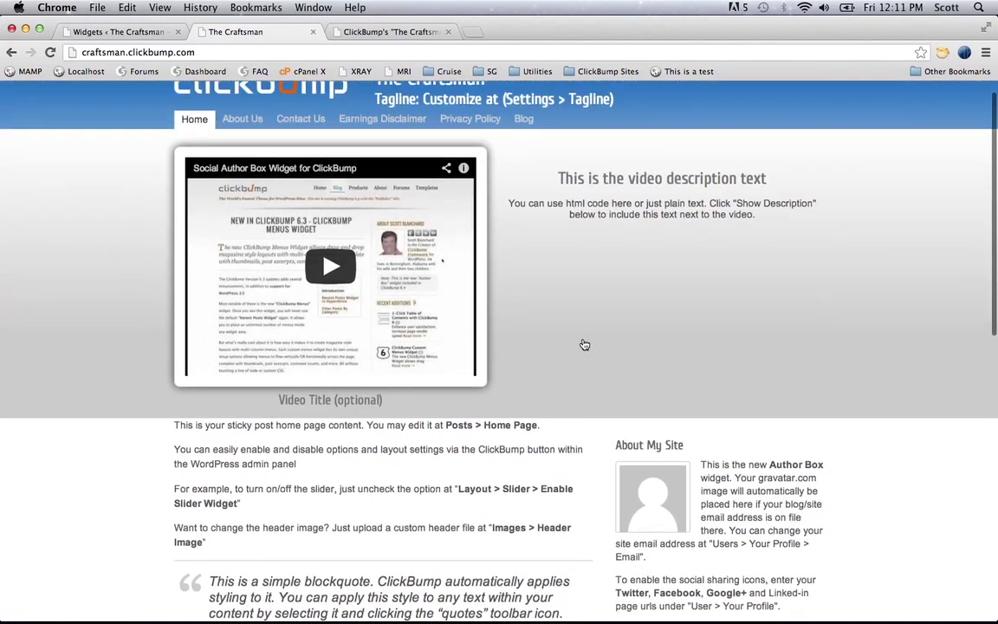
- Move the ClickBump Author Box widget from the Sidebar area to the Above Content area
key("ctrl+shift+Tab")
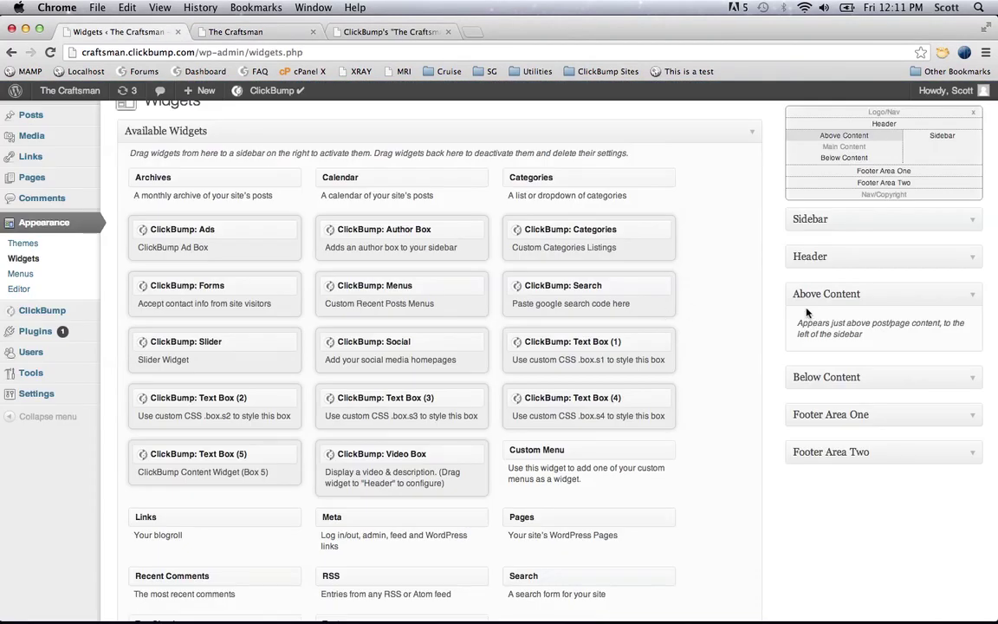
left_click(972, 222)
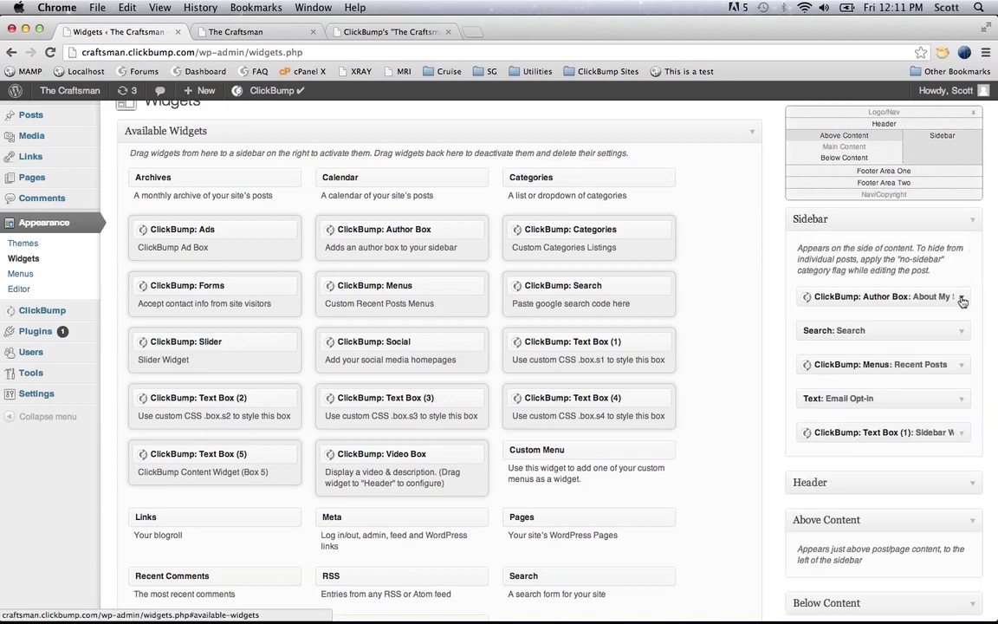
scroll(952, 295, "down", 2)
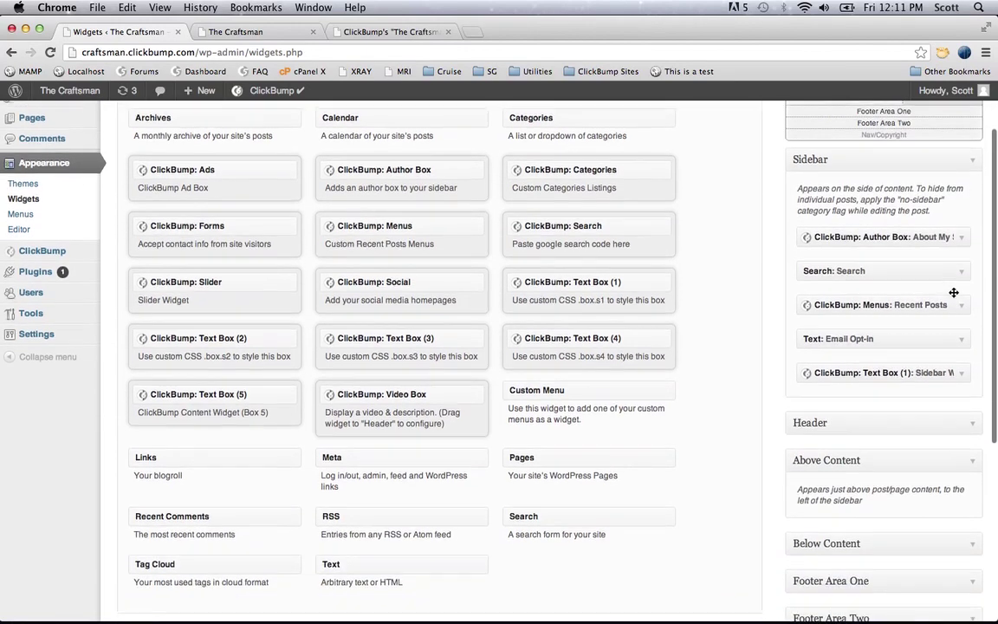
left_click_drag(945, 235, 953, 493)
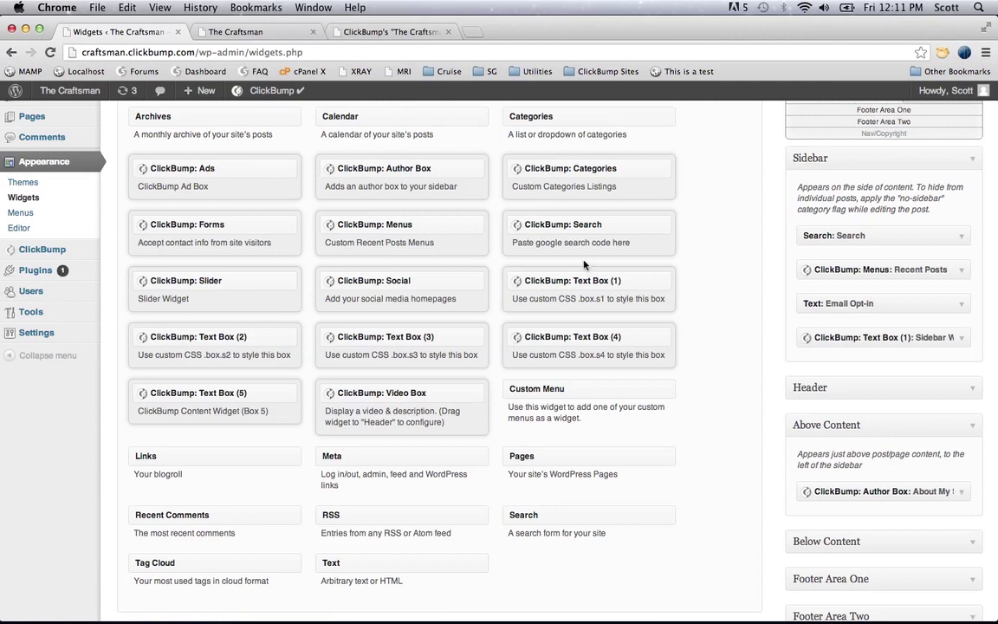
- Reload the site's home page and check the author box's placement above the post content
key("ctrl+Tab")
scroll(589, 260, "down", 1)
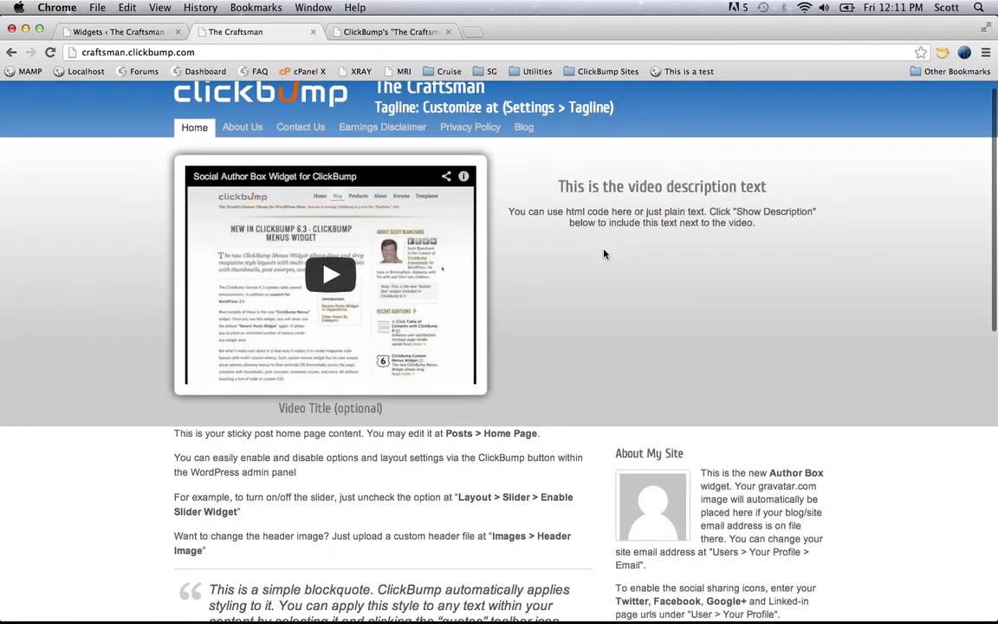
key("super+r")
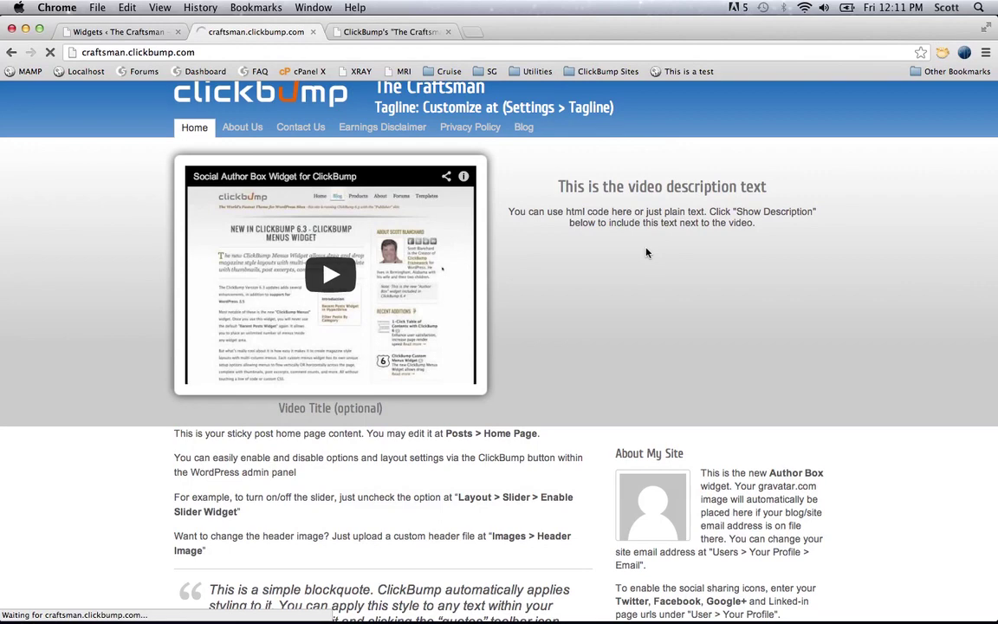
scroll(657, 289, "down", 3)
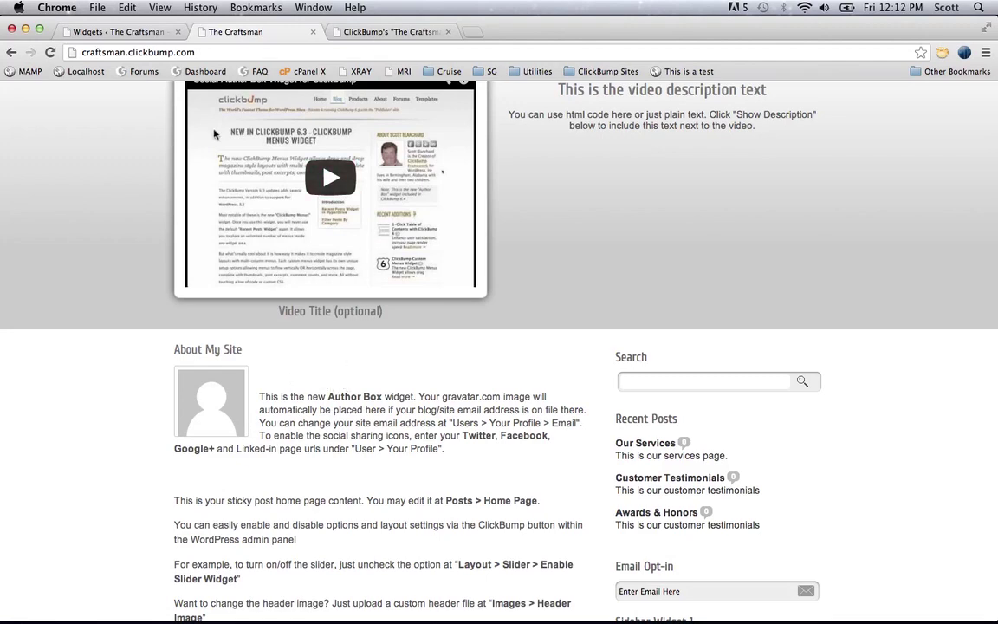
left_click(150, 32)
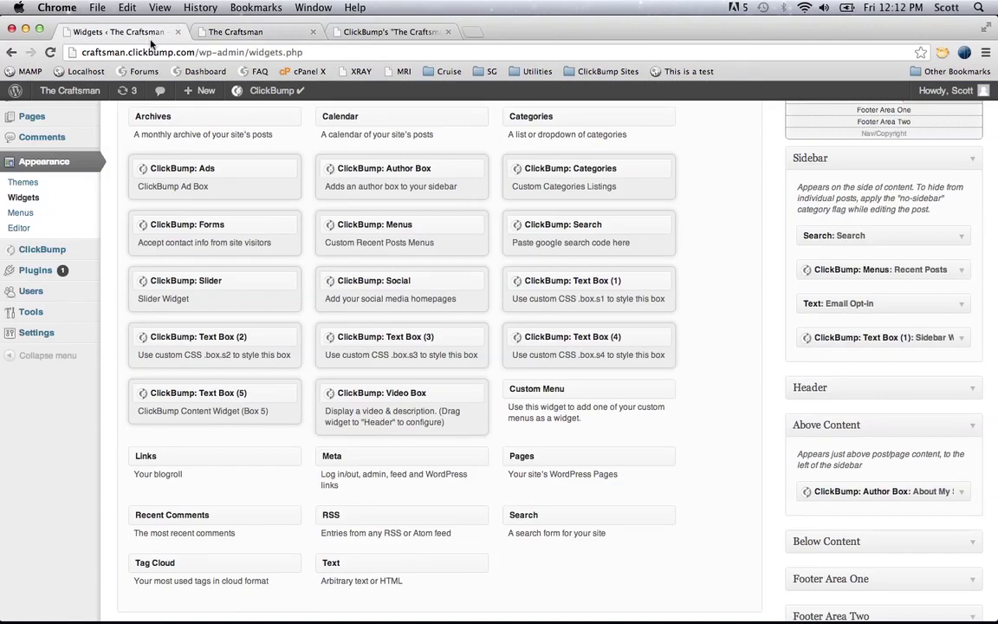
mouse_move(49, 292)
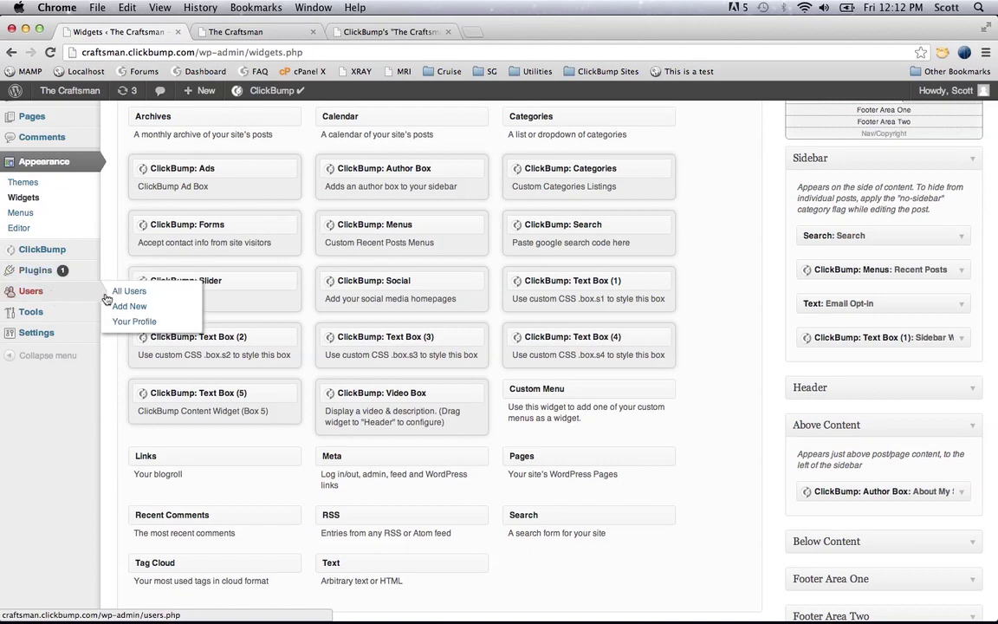
left_click(136, 322)
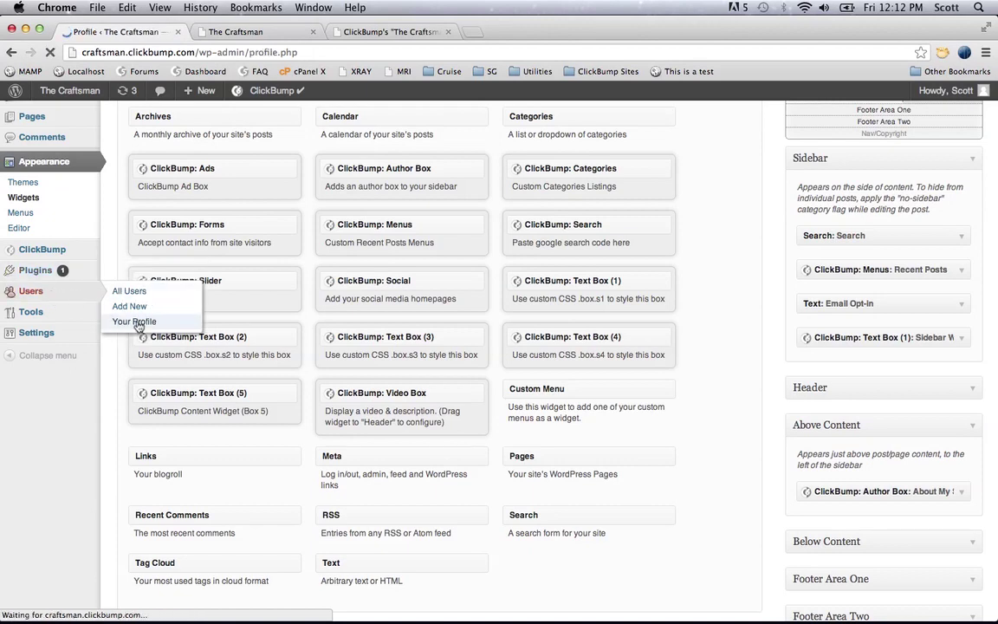
scroll(138, 326, "down", 3)
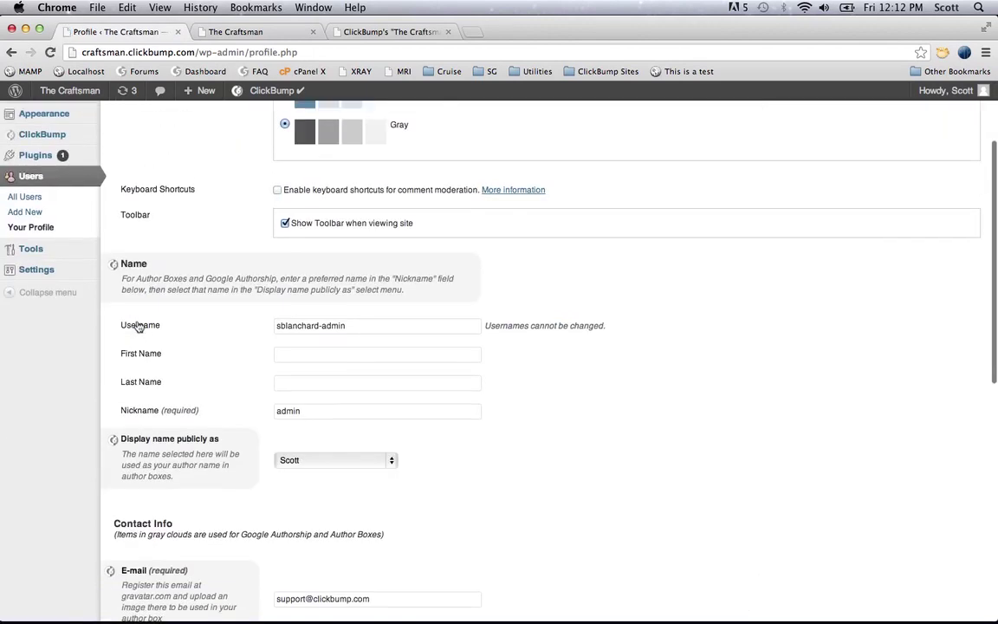
scroll(216, 365, "down", 8)
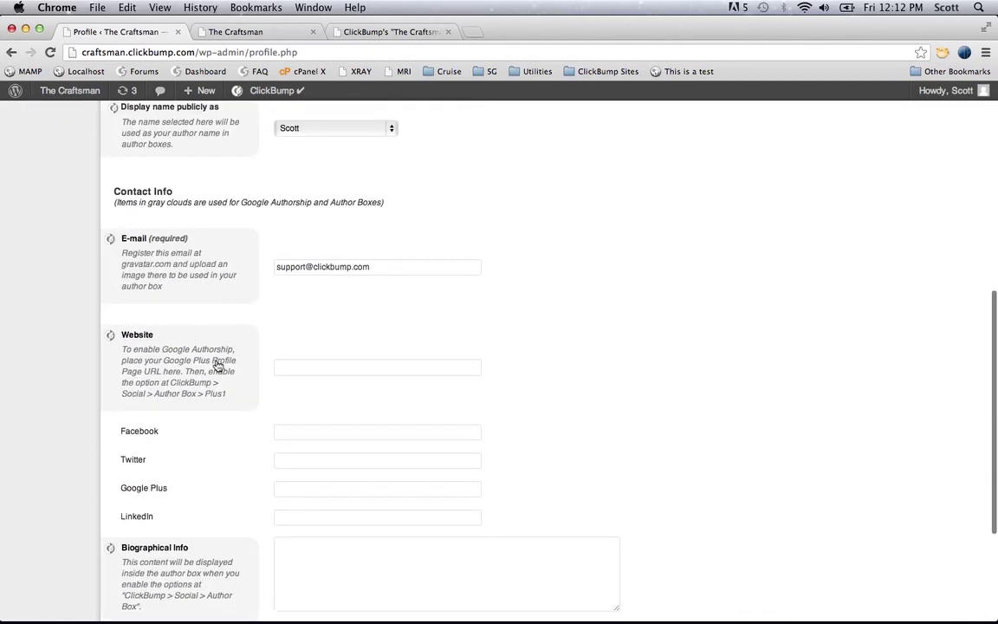
scroll(217, 365, "down", 2)
left_click(310, 332)
type("h")
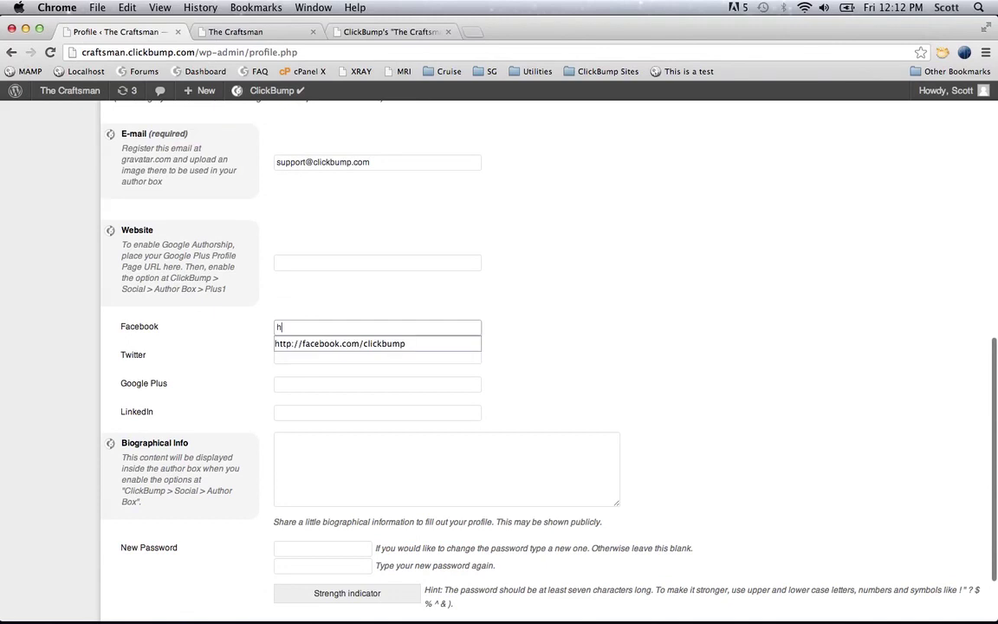
key("Down")
key("Tab")
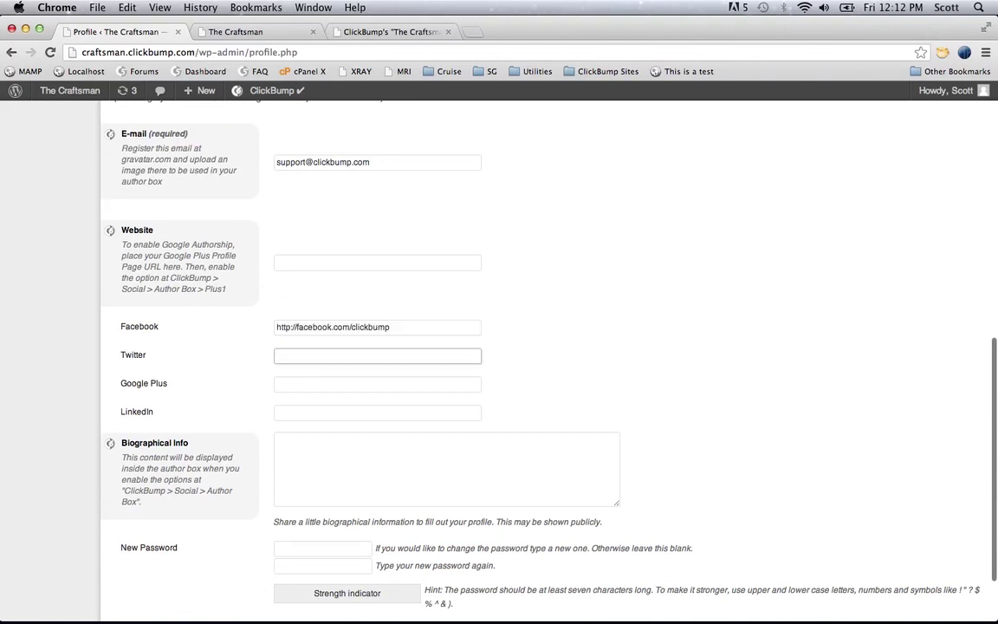
type("h")
key("Down")
key("Tab")
type("h")
key("Down")
key("Tab")
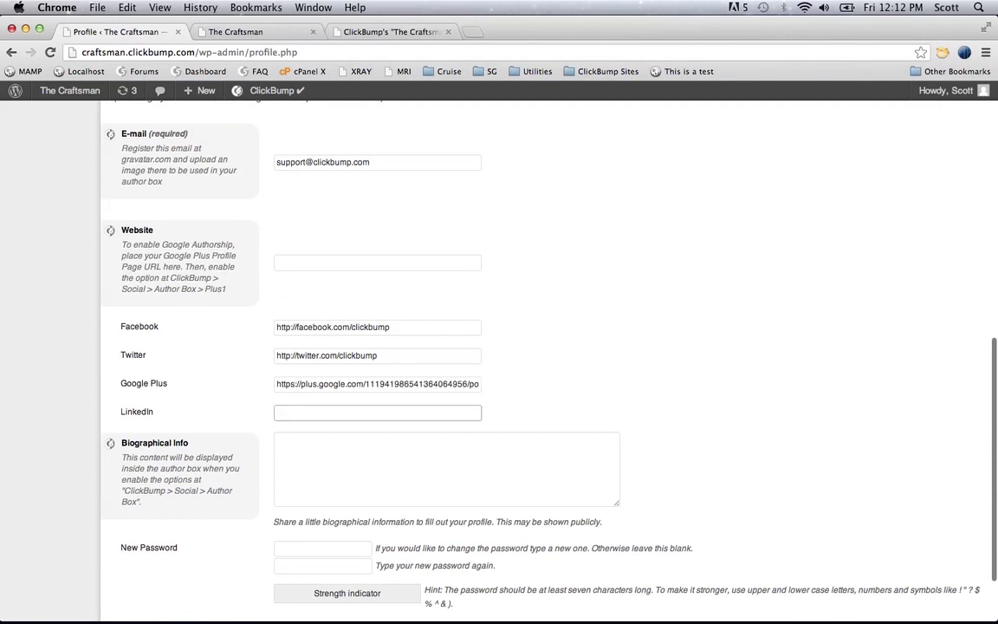
type("h")
key("Down")
key("Tab")
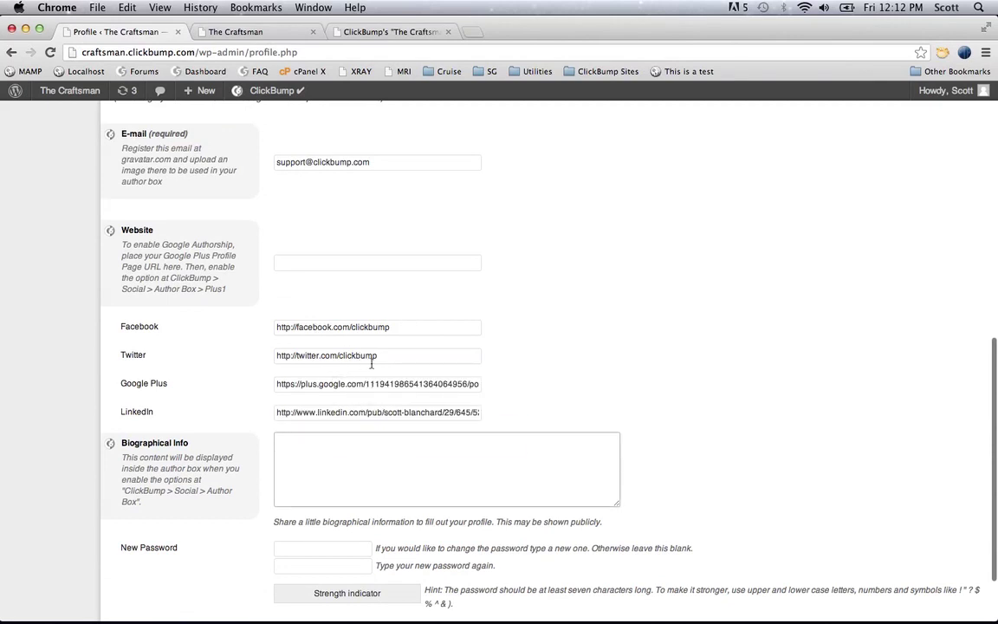
- Fill in the profile's Website field with the owner's Google Plus profile page URL and compare it with the Google Plus field
left_click(349, 267)
type("h")
key("Down")
key("Down")
key("Tab")
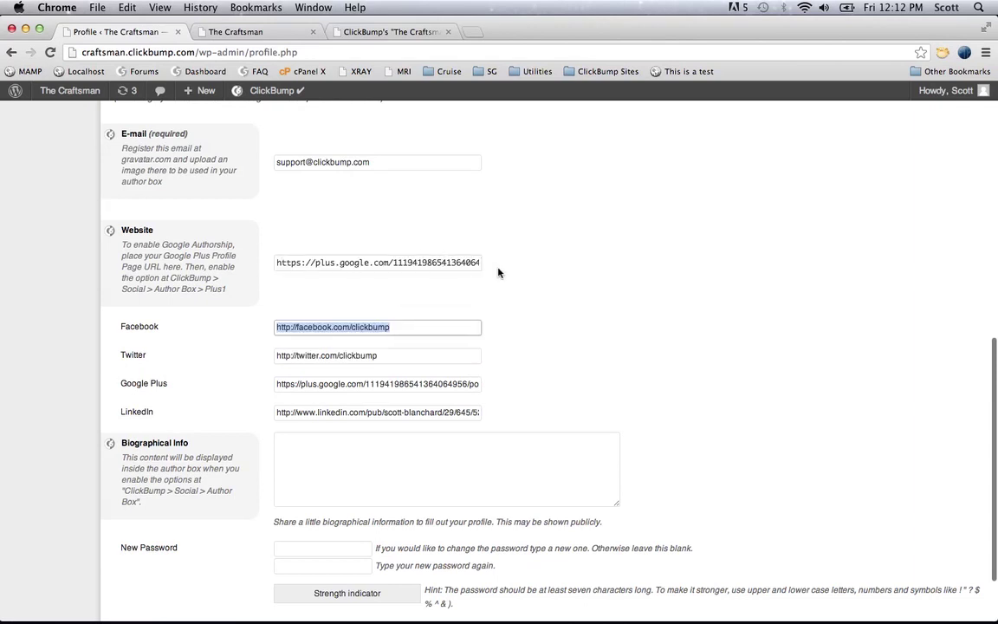
left_click(470, 268)
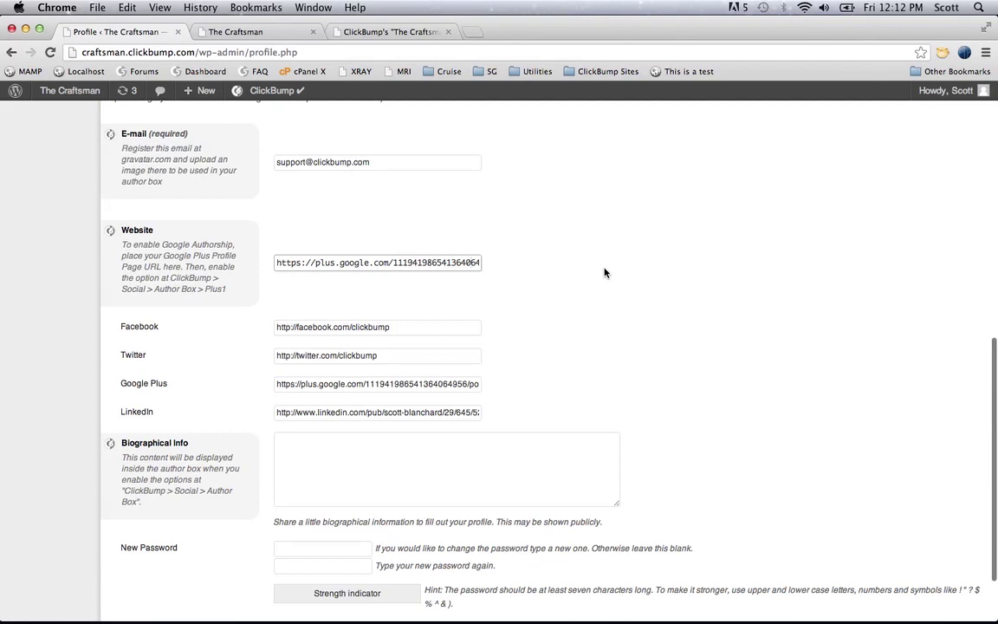
triple_click(445, 383)
left_click(523, 325)
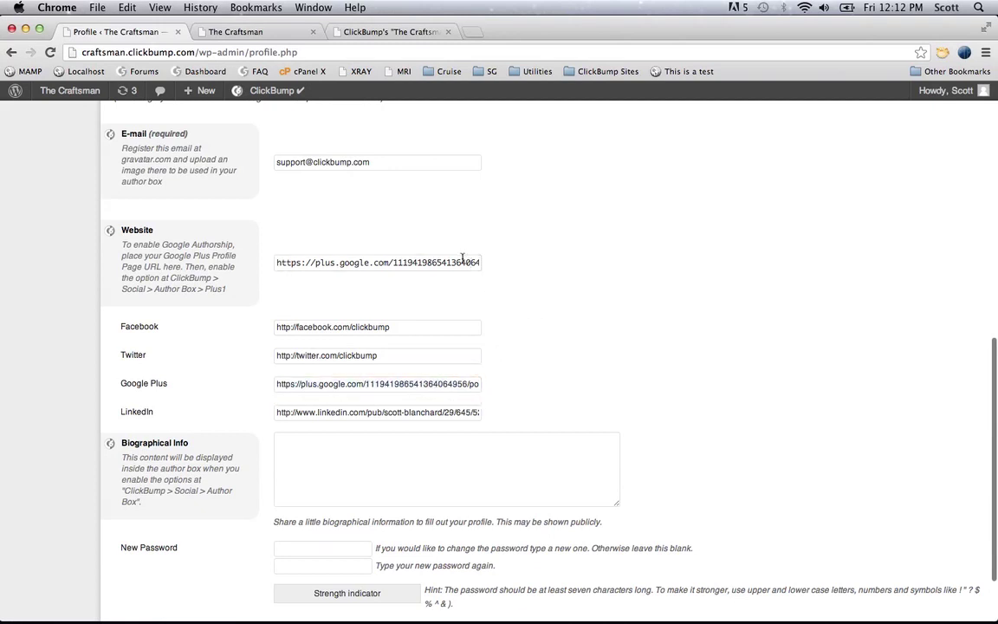
- Update the profile and check the social icons in the home page's author box
scroll(613, 372, "down", 3)
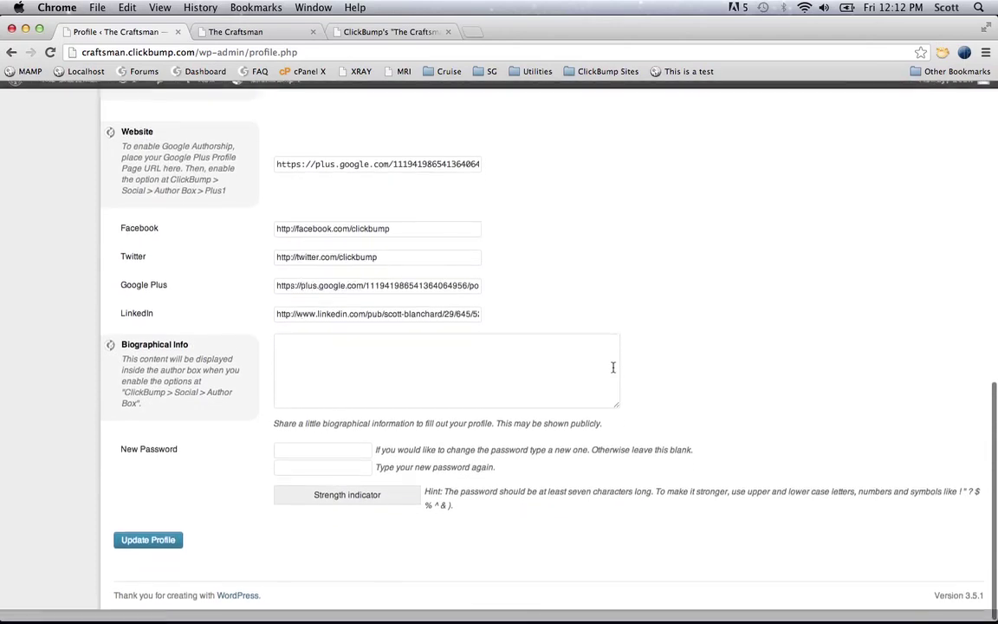
left_click(154, 554)
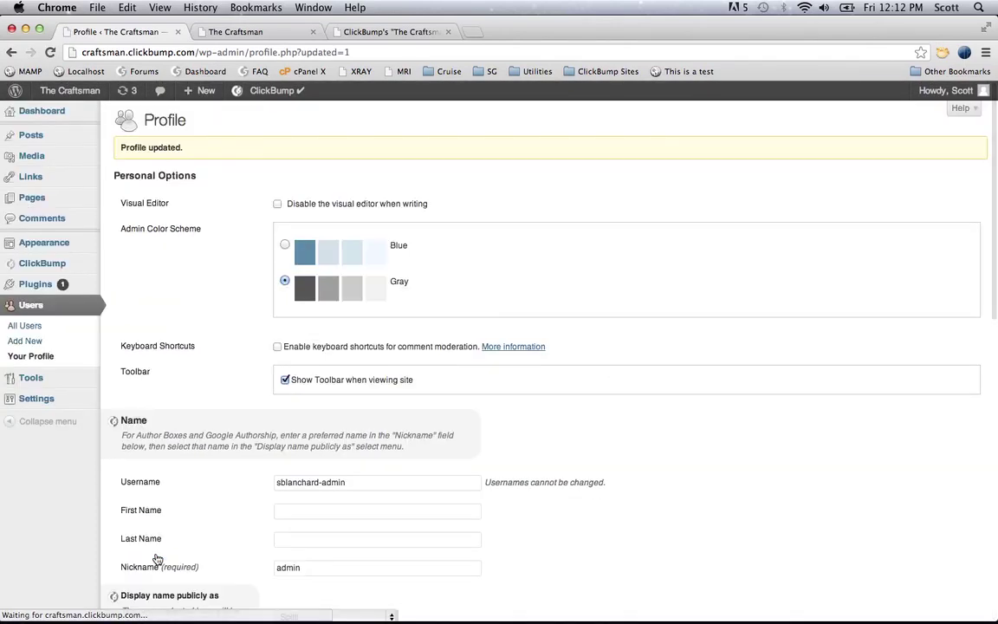
key("ctrl+Tab")
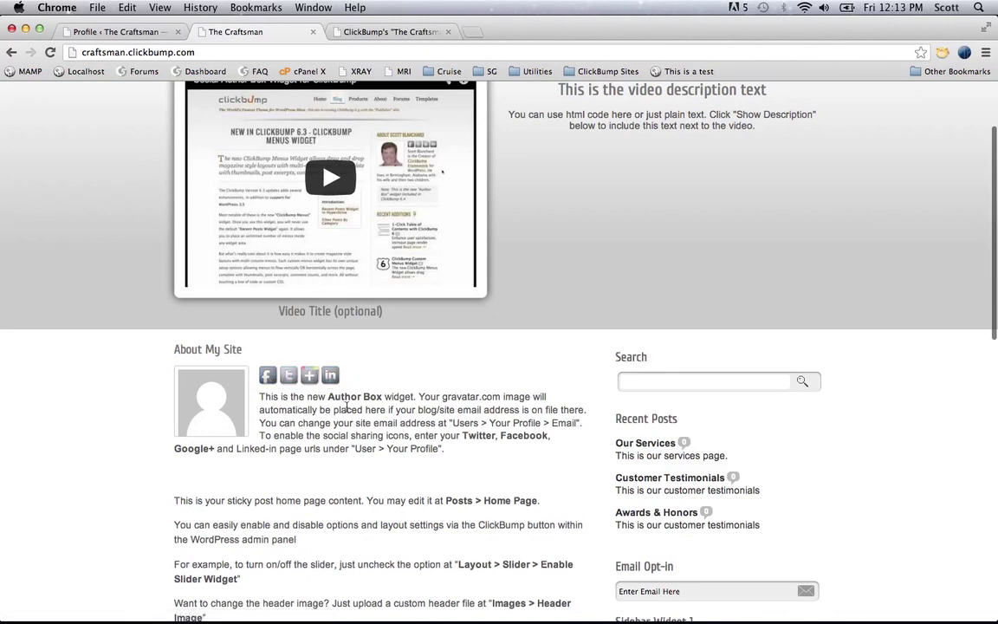
- Enable smaller social icons in the Above Content area's Author Box widget, save it, and reload the home page
key("ctrl+shift+Tab")
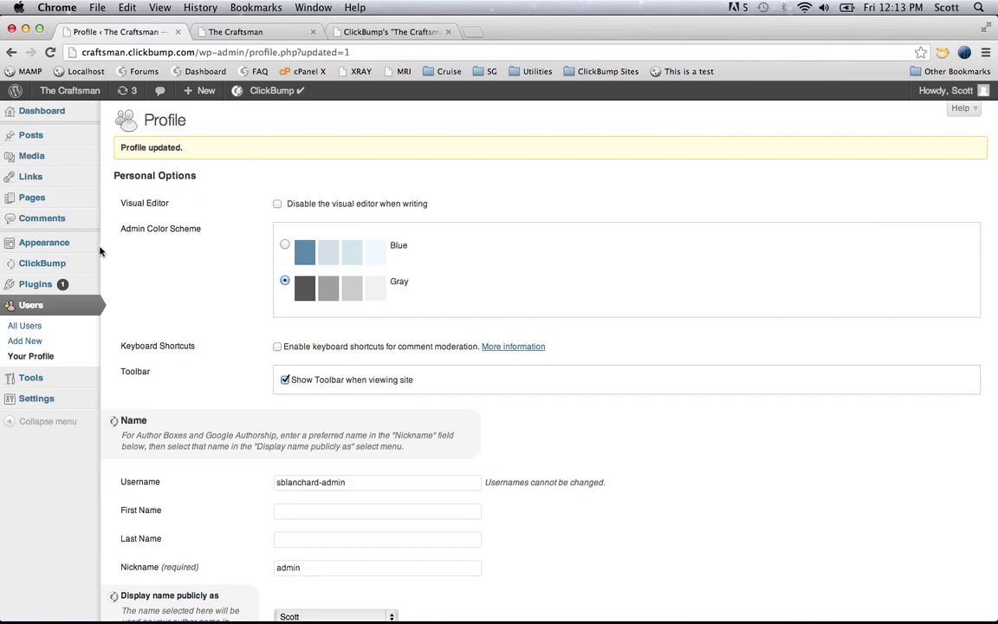
mouse_move(74, 241)
left_click(132, 260)
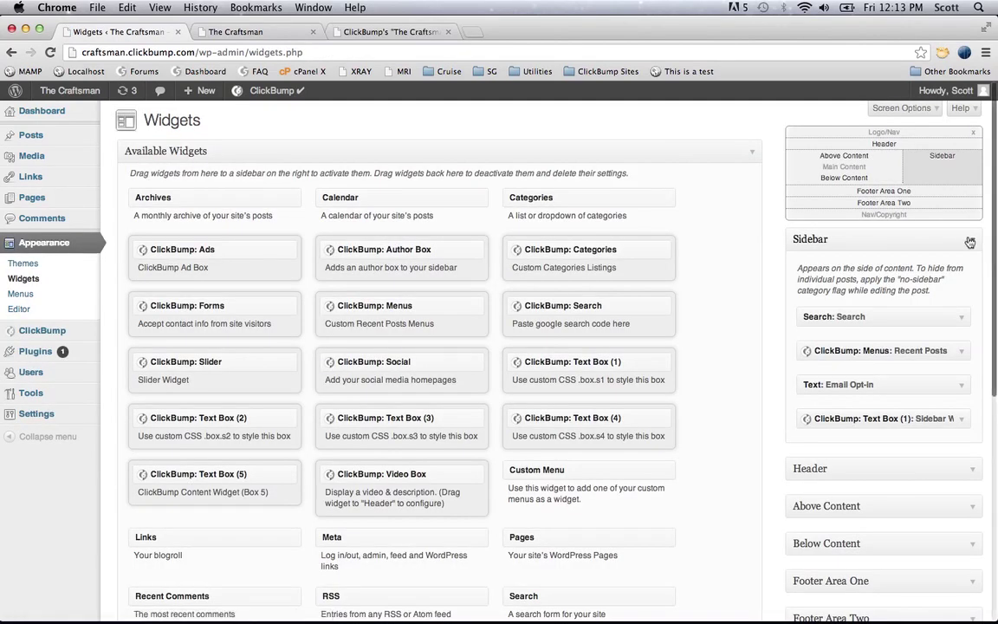
left_click(971, 239)
left_click(974, 312)
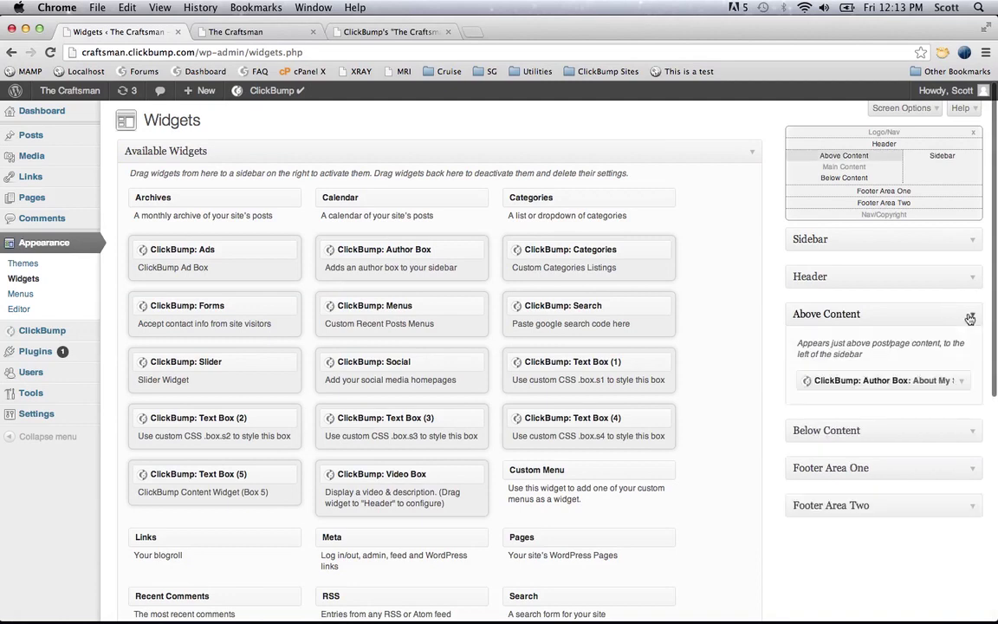
left_click(963, 380)
scroll(788, 371, "down", 5)
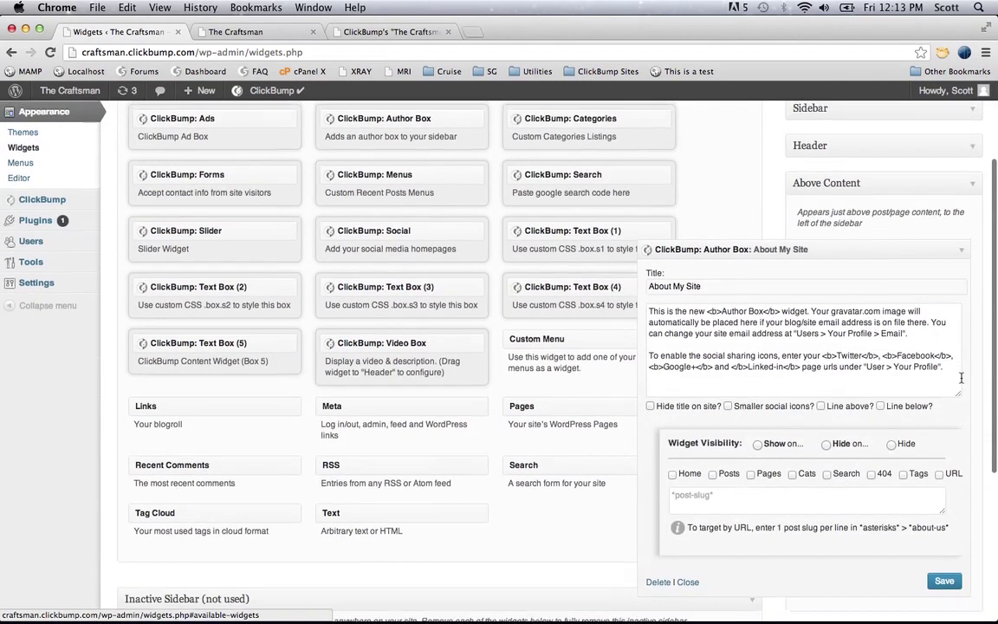
left_click(788, 371)
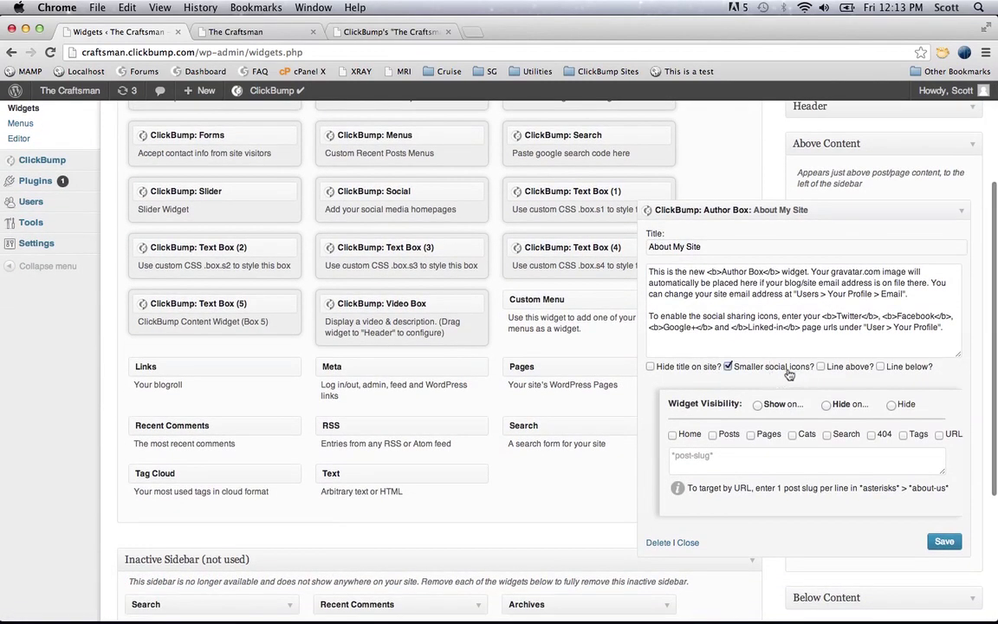
left_click(958, 546)
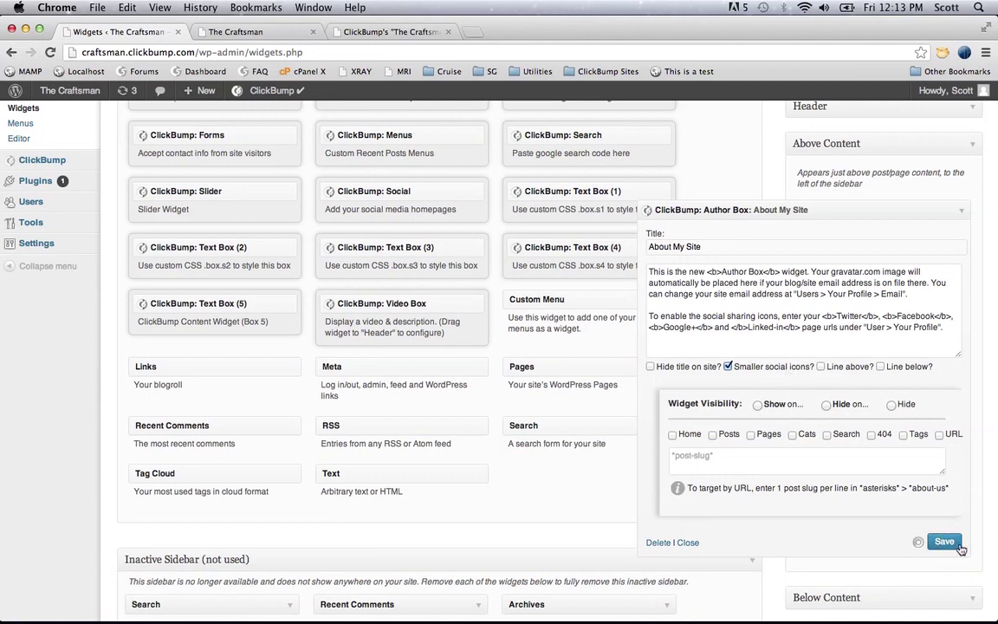
key("super+2")
key("super+r")
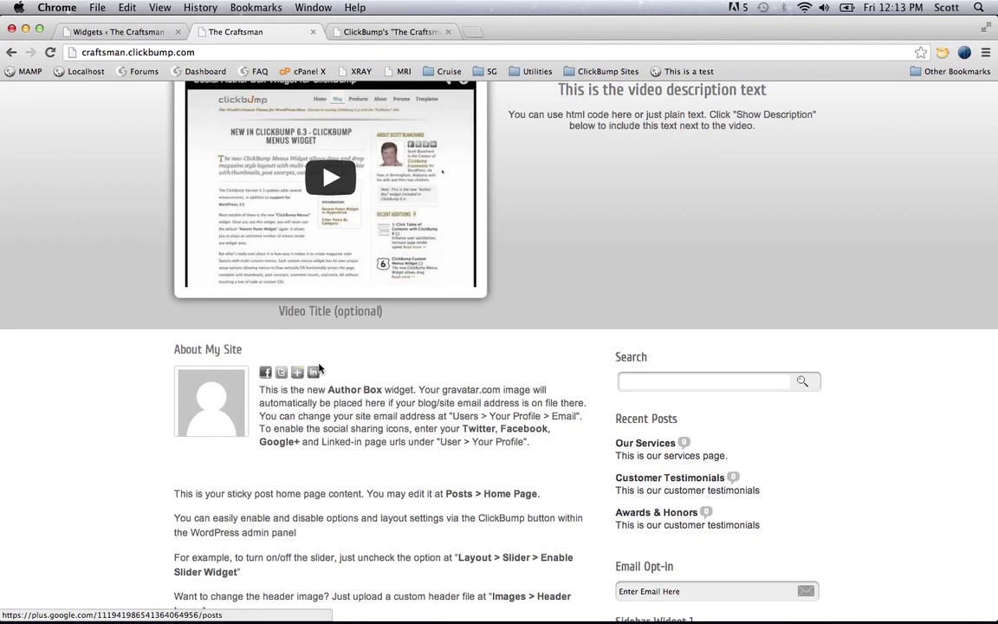
- Change the e-mail in your user profile to the owner's Gravatar-registered address and update the profile
key("super+1")
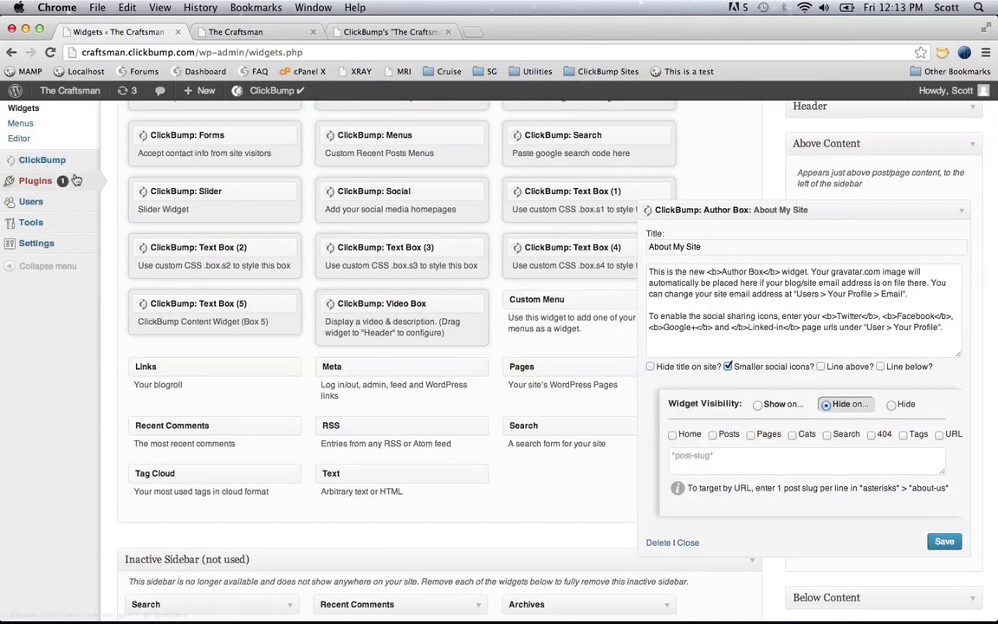
mouse_move(53, 200)
left_click(134, 231)
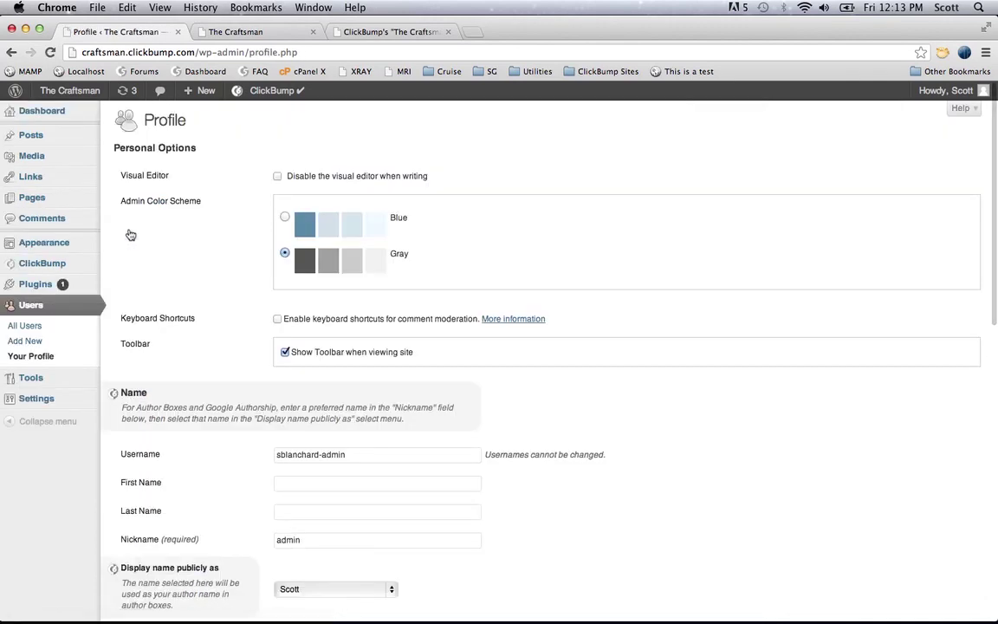
scroll(537, 467, "down", 5)
scroll(536, 467, "down", 1)
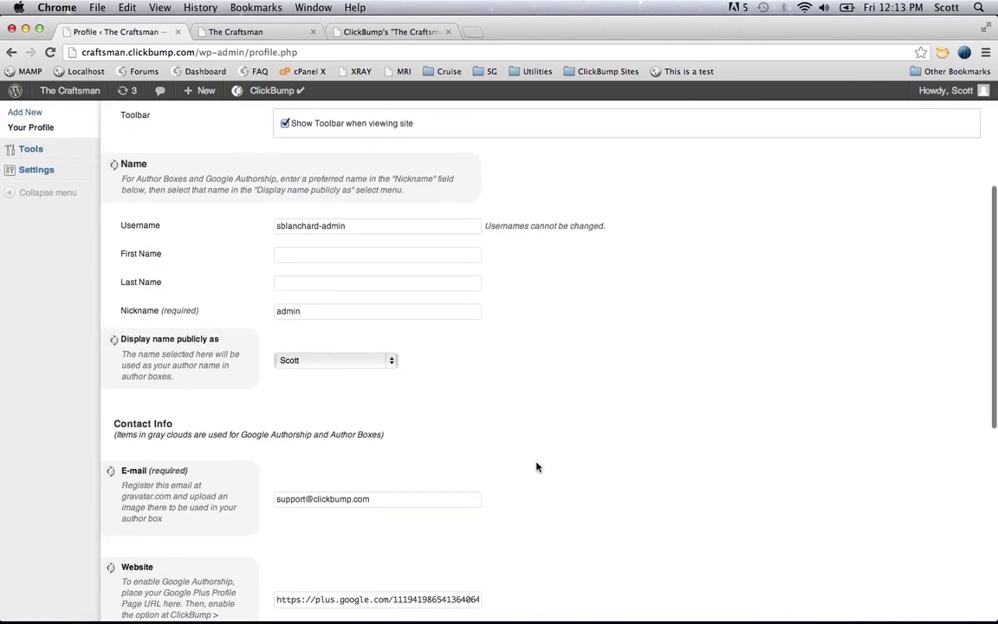
triple_click(357, 499)
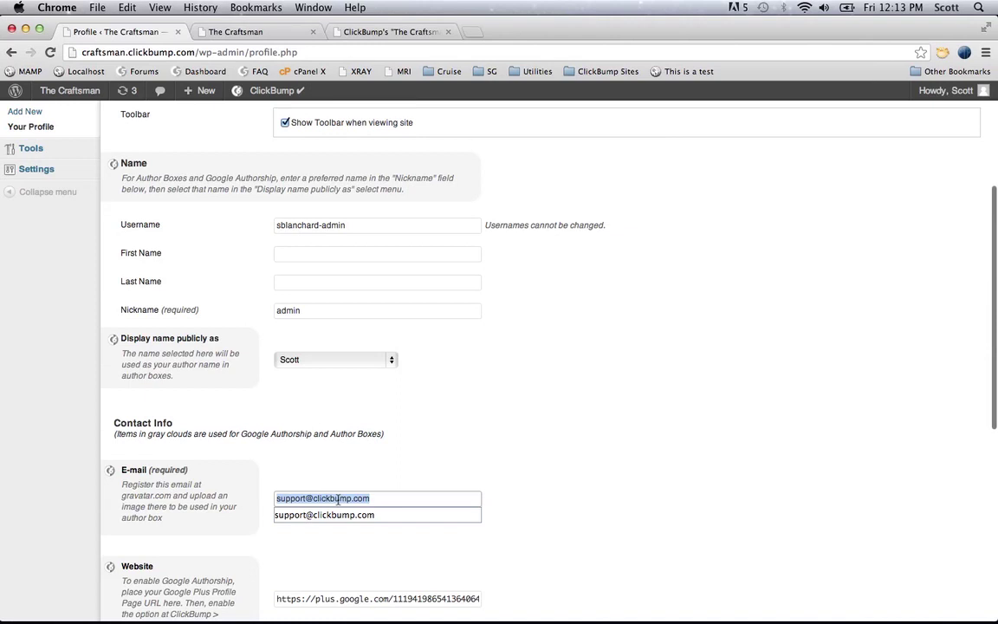
left_click(173, 495)
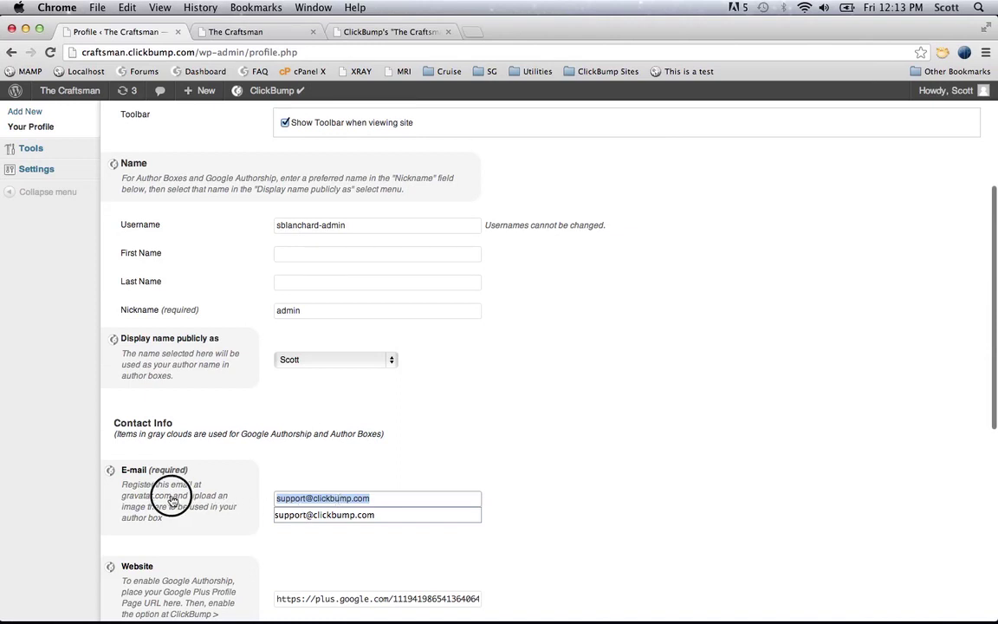
left_click(287, 498)
double_click(287, 498)
type("scott")
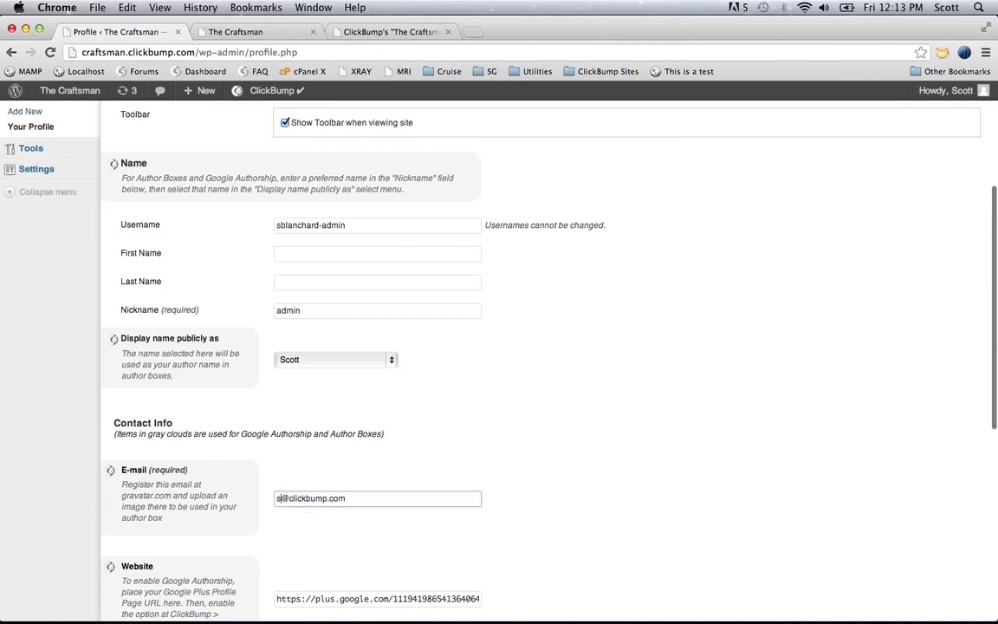
scroll(581, 455, "down", 5)
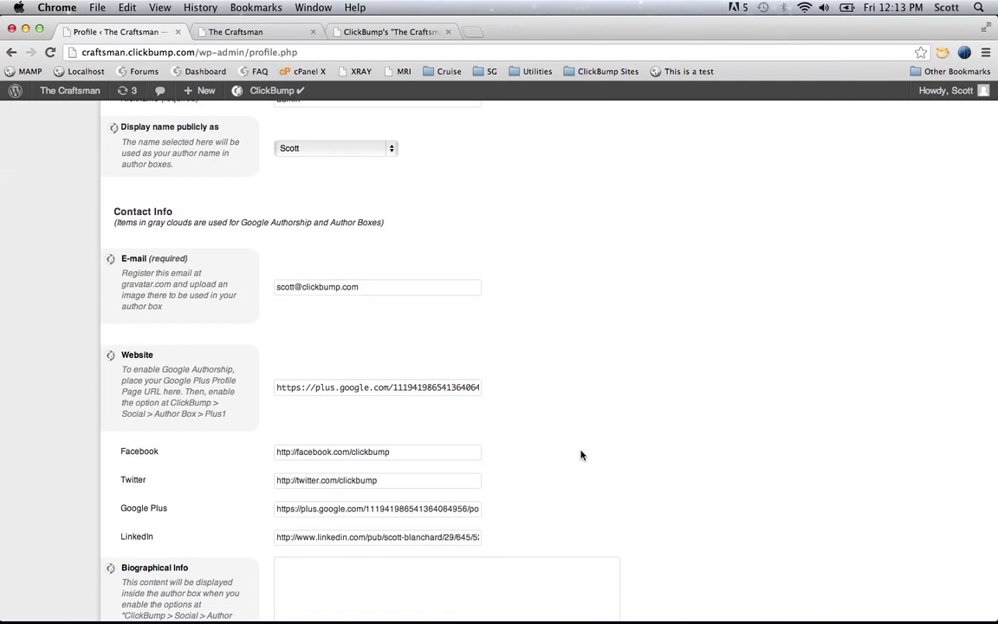
scroll(581, 455, "down", 5)
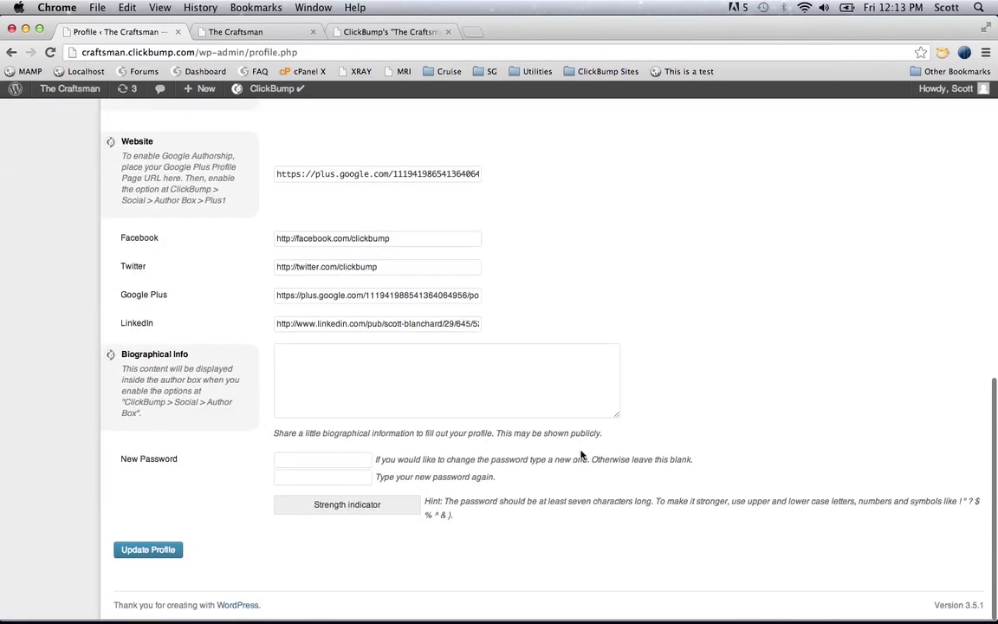
left_click(166, 549)
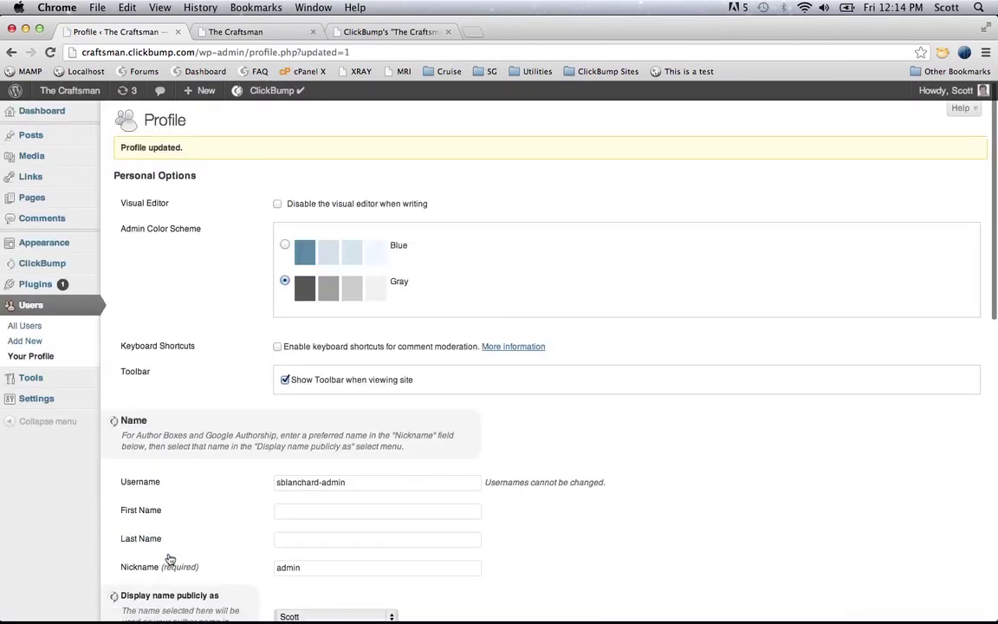
- Reload the site's home page and check the author box's photo and the content and sidebar below it
key("ctrl+Tab")
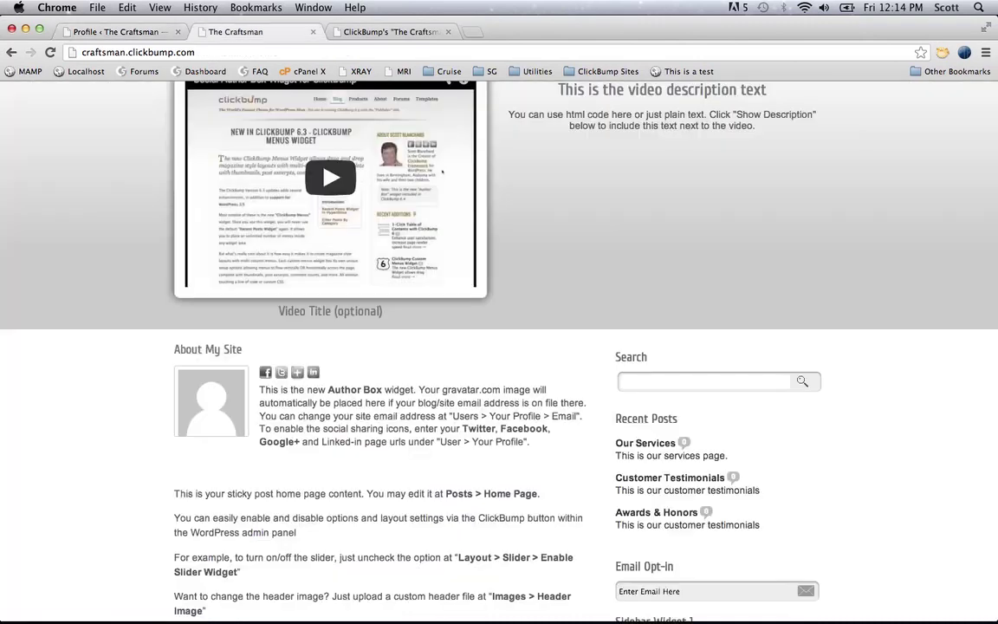
key("super+r")
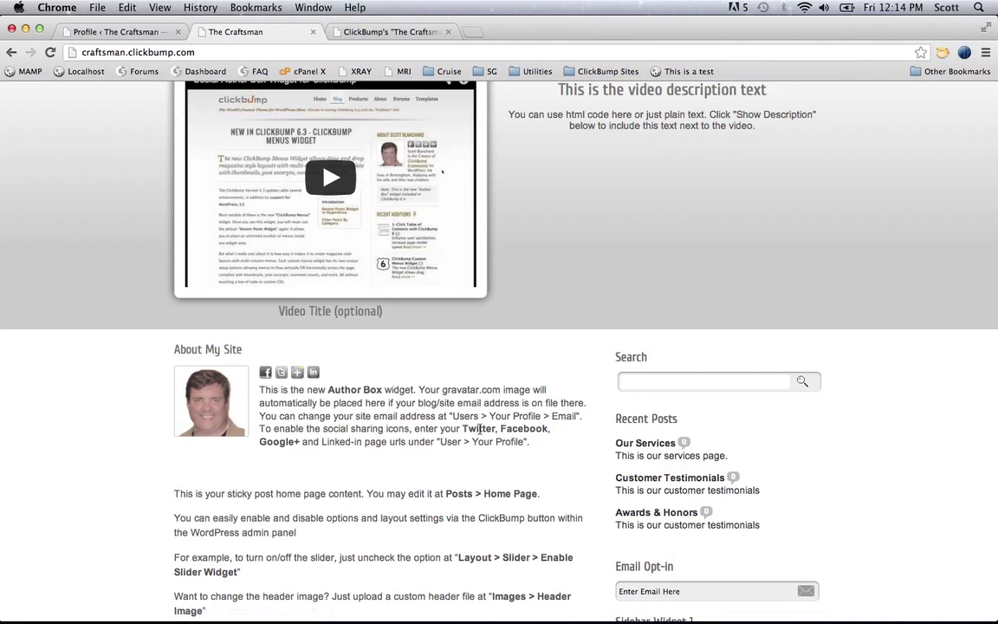
scroll(481, 429, "down", 1)
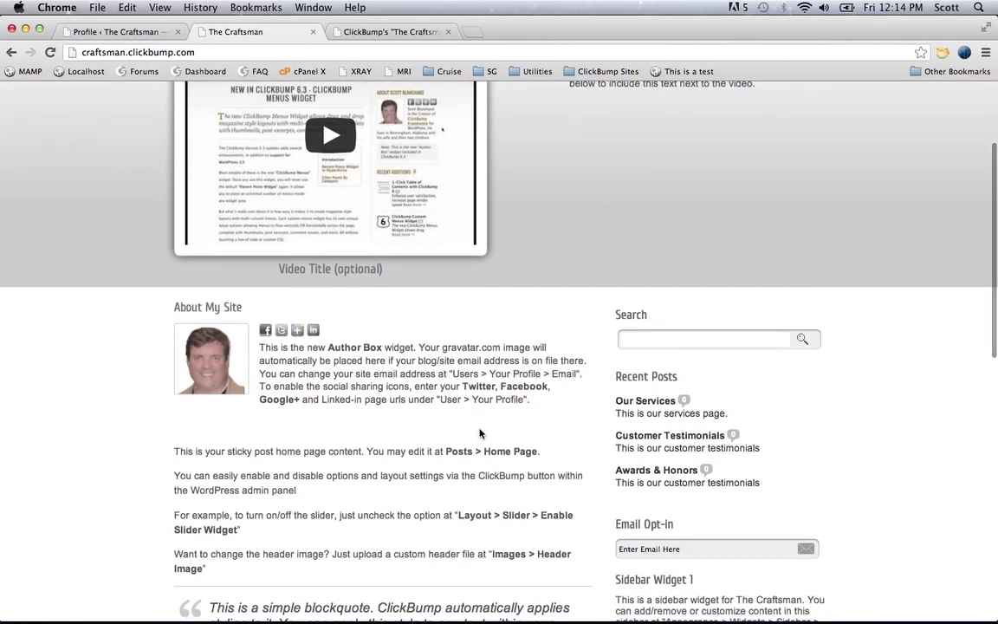
scroll(641, 381, "down", 2)
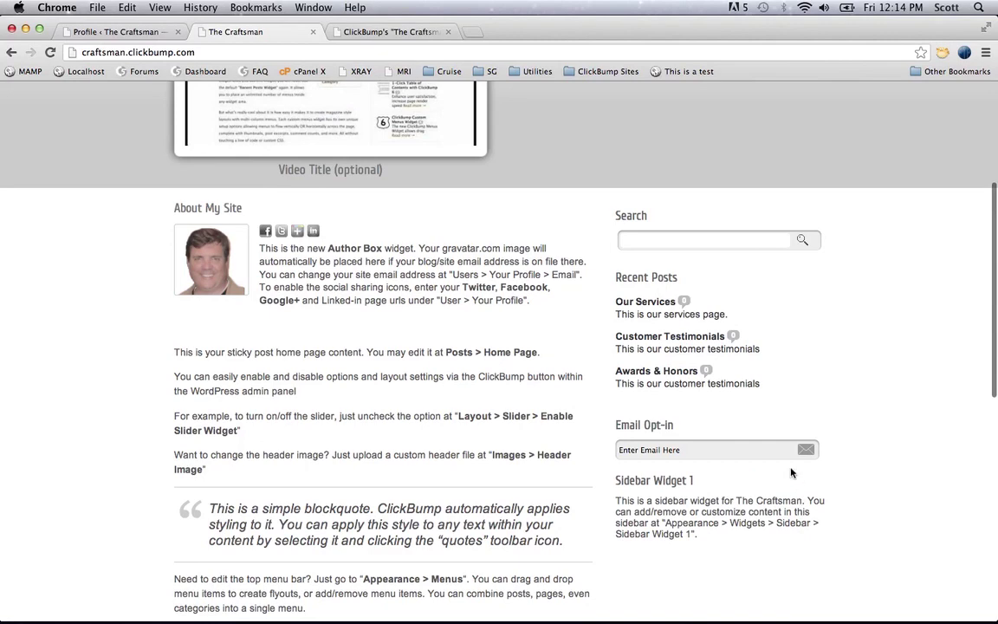
- Review the home page's sidebar content and open the site's widget management page
scroll(796, 425, "down", 3)
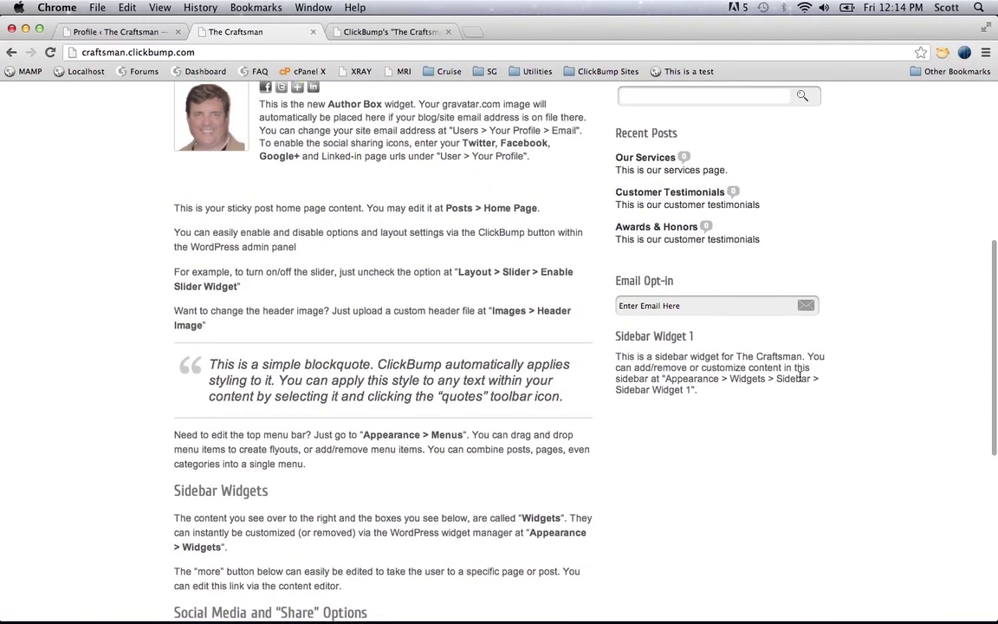
scroll(797, 372, "up", 1)
left_click(627, 353)
left_click(788, 421)
scroll(788, 428, "up", 3)
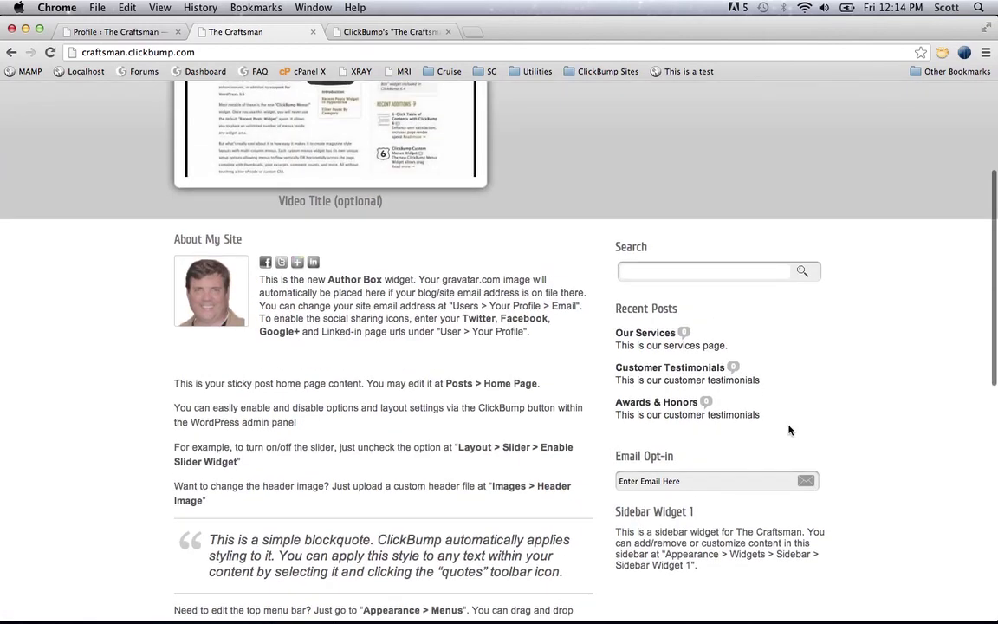
key("ctrl+shift+Tab")
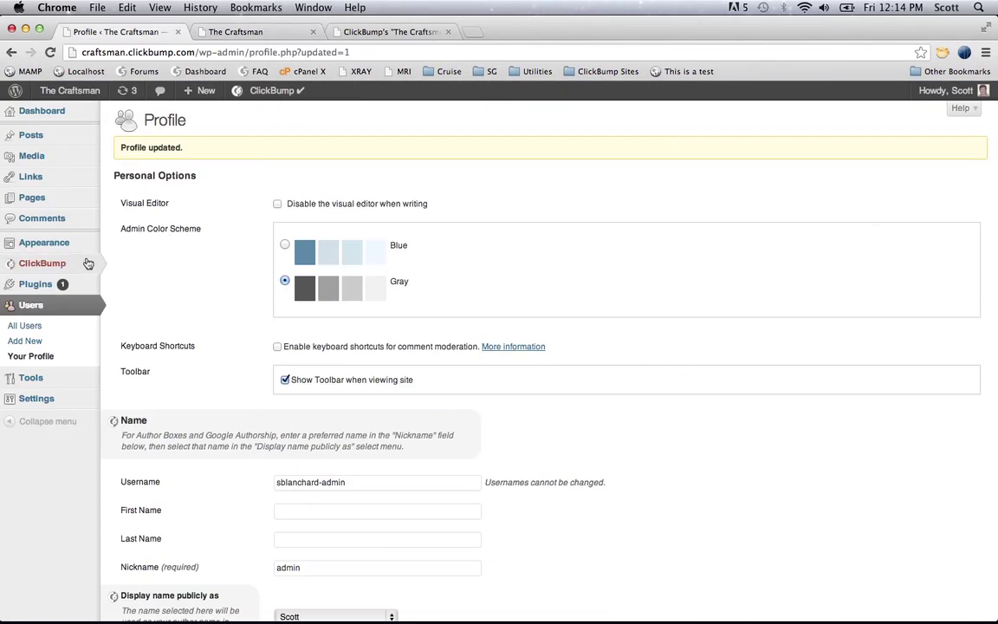
mouse_move(78, 246)
left_click(122, 258)
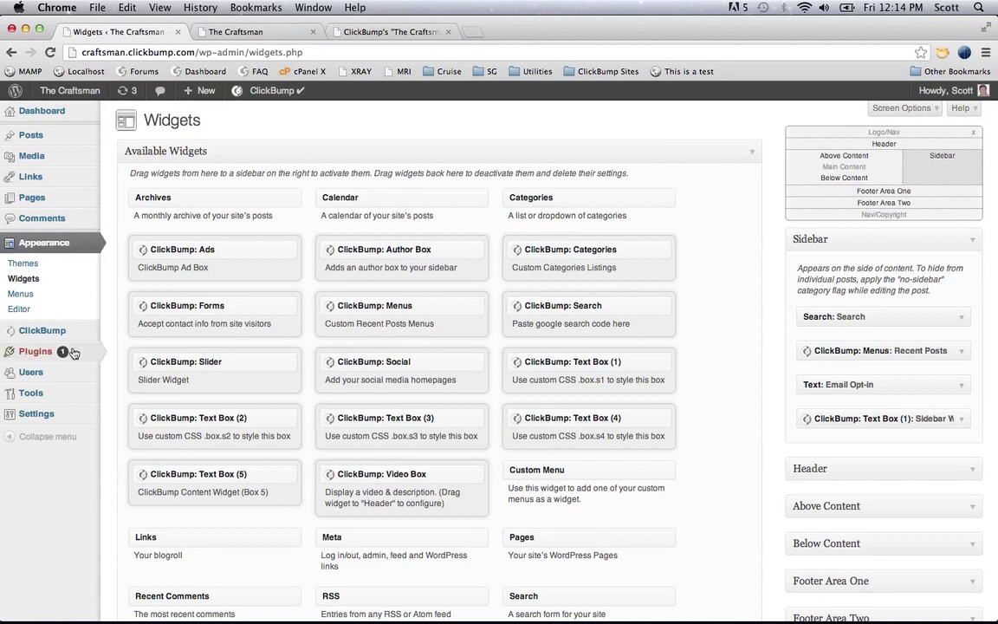
- Remove the Search, Recent Posts, Email Opt-in and Text Box (1) widgets from the Sidebar area
mouse_move(67, 338)
left_click_drag(952, 315, 761, 335)
left_click_drag(858, 314, 658, 338)
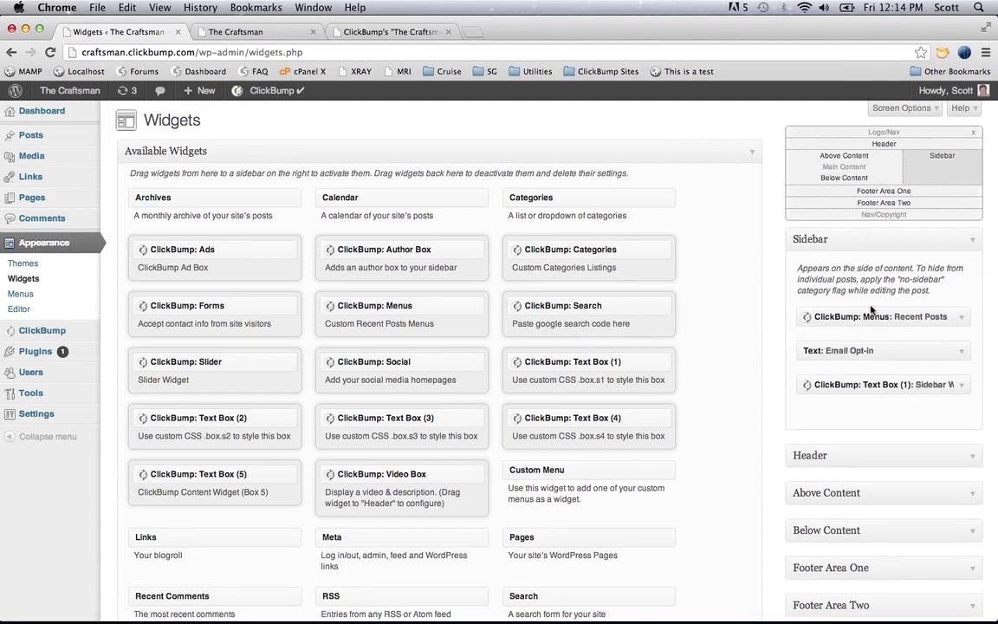
left_click_drag(952, 318, 700, 339)
left_click_drag(862, 321, 662, 330)
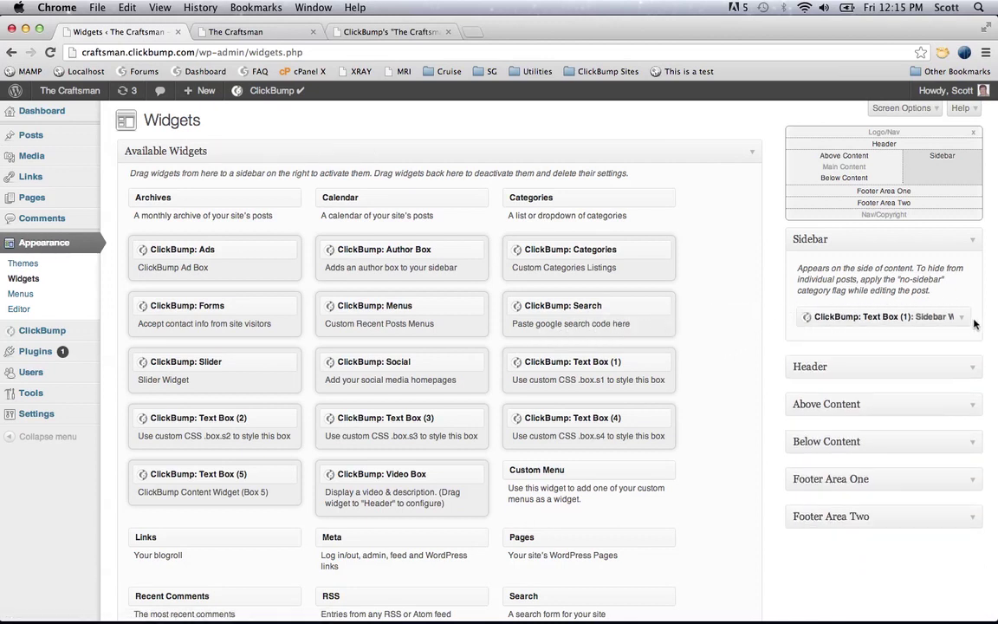
left_click_drag(935, 314, 651, 352)
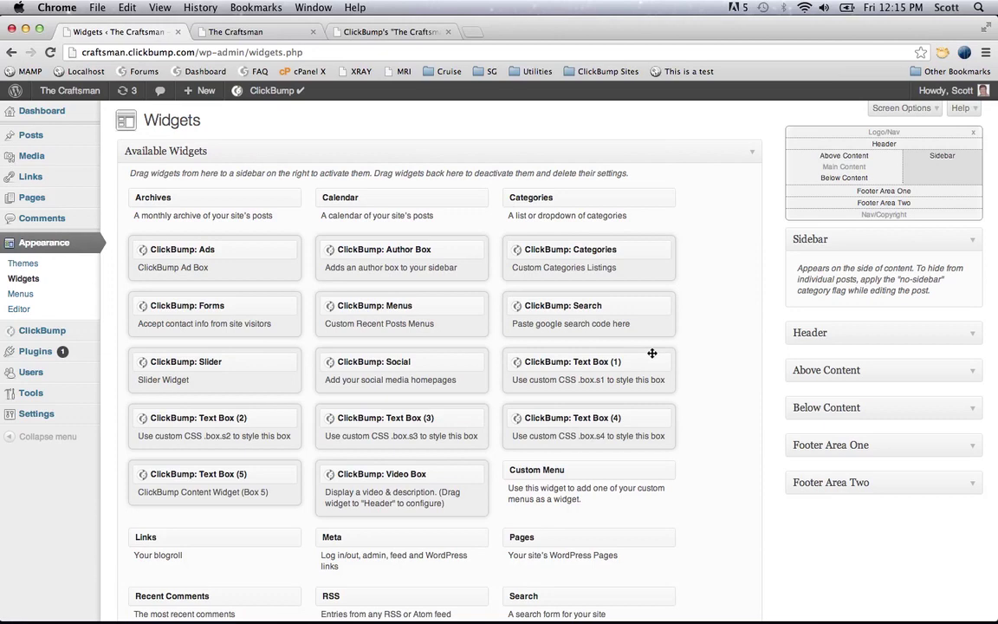
- Reload the home page to check its sidebar, and compare it with the Craftsman demo's Get the Free Report form
key("super+2")
key("super+r")
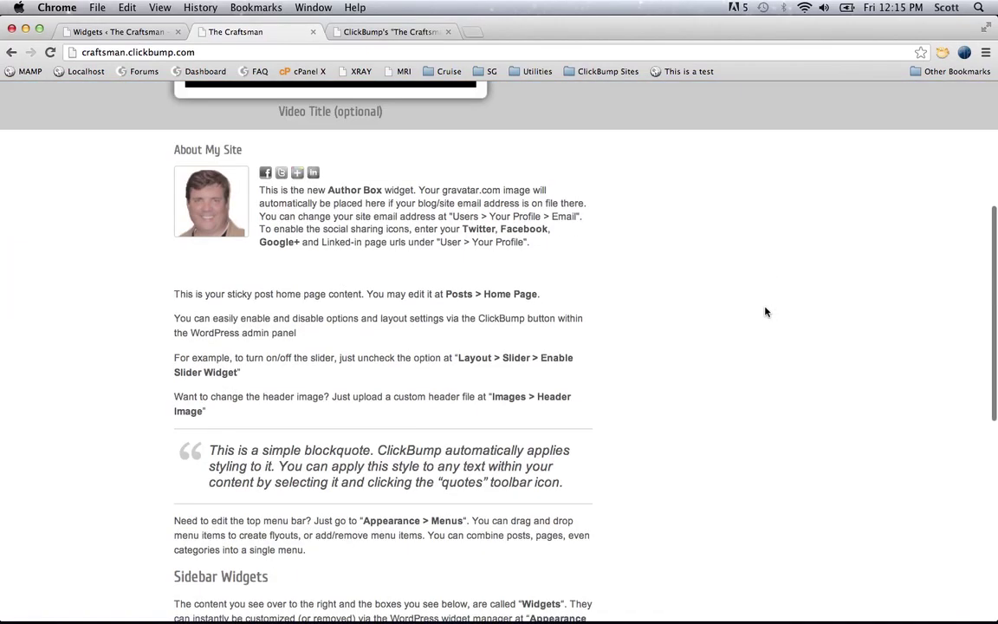
scroll(766, 311, "down", 2)
scroll(766, 312, "up", 6)
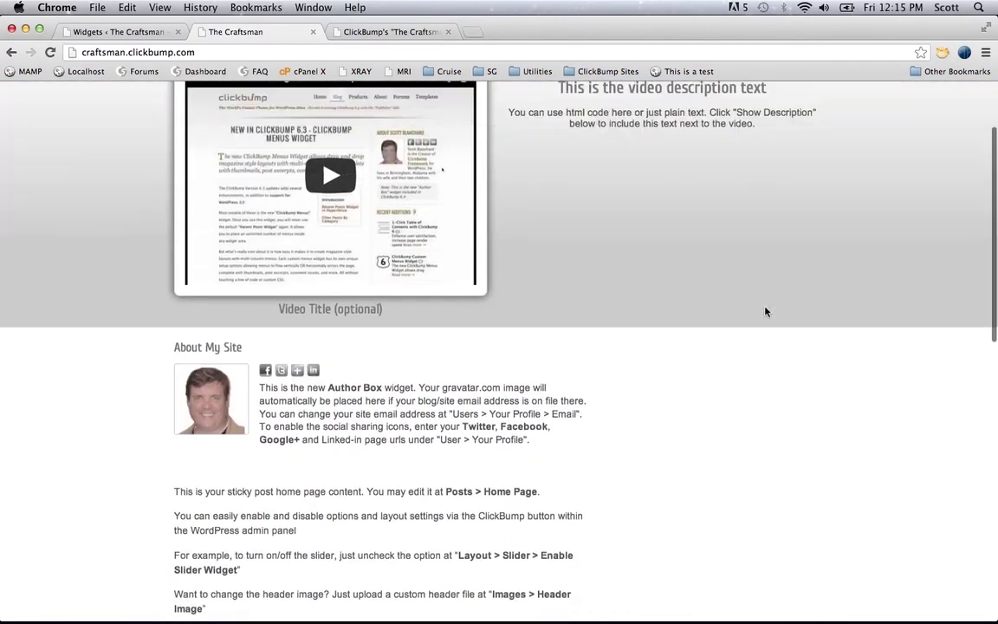
scroll(766, 312, "up", 3)
key("super+3")
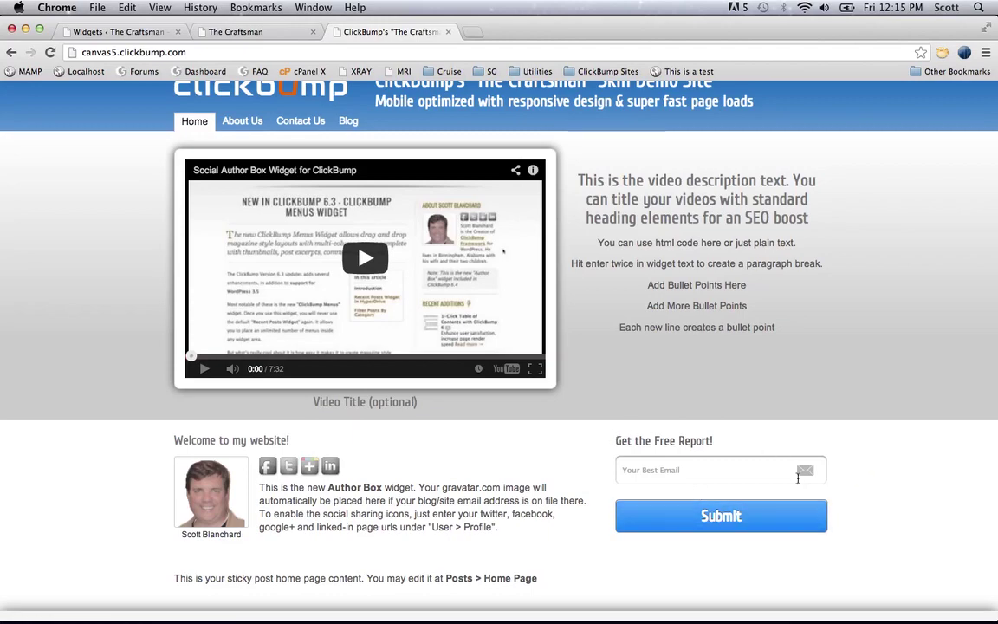
left_click(761, 467)
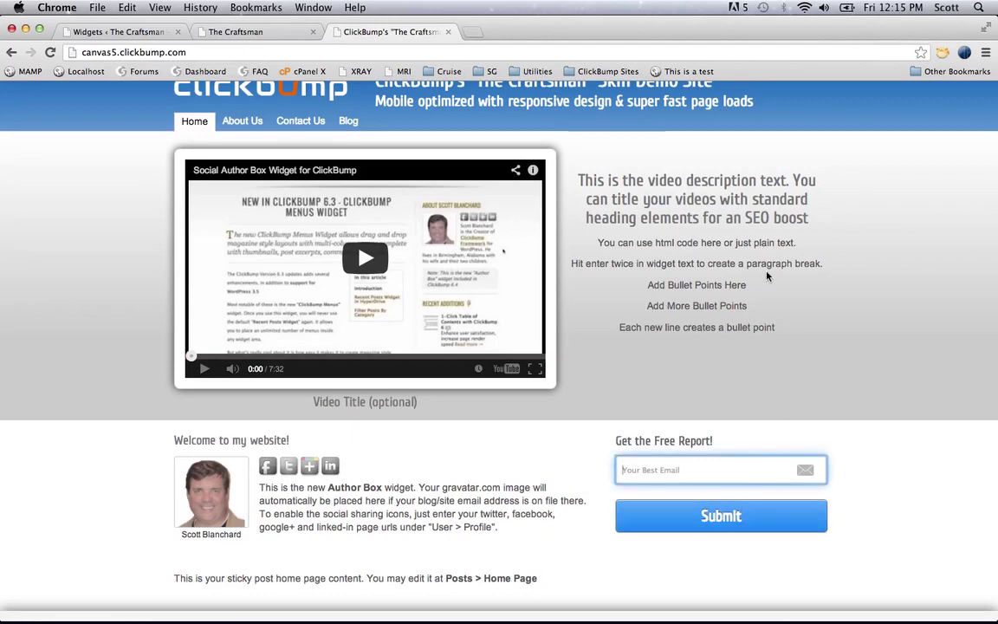
key("super+2")
key("super+1")
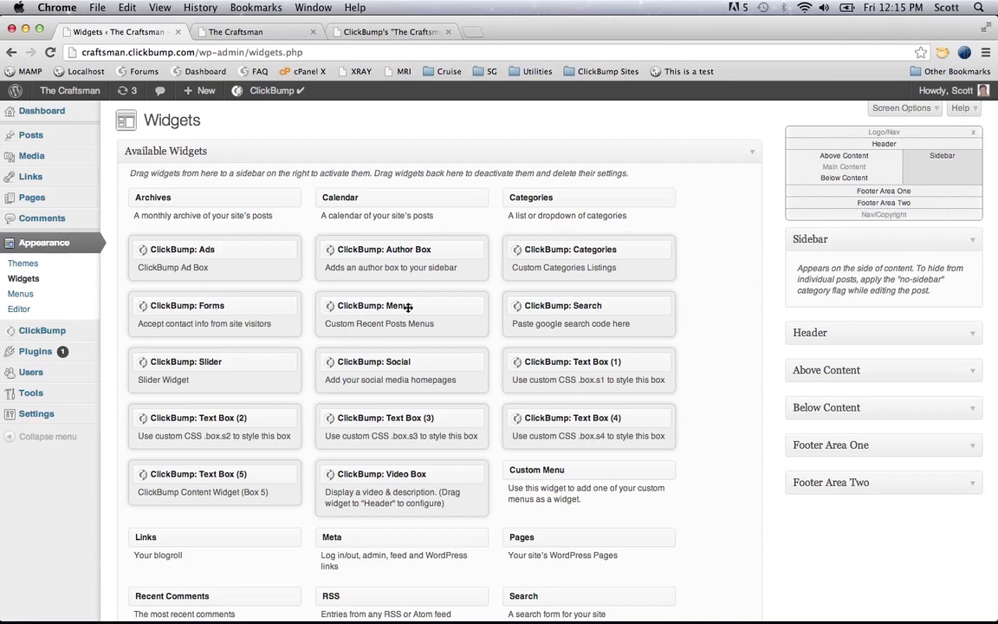
- Add the ClickBump: Forms widget to the Sidebar area and enlarge its code box to show more of the form code
left_click_drag(269, 300, 930, 296)
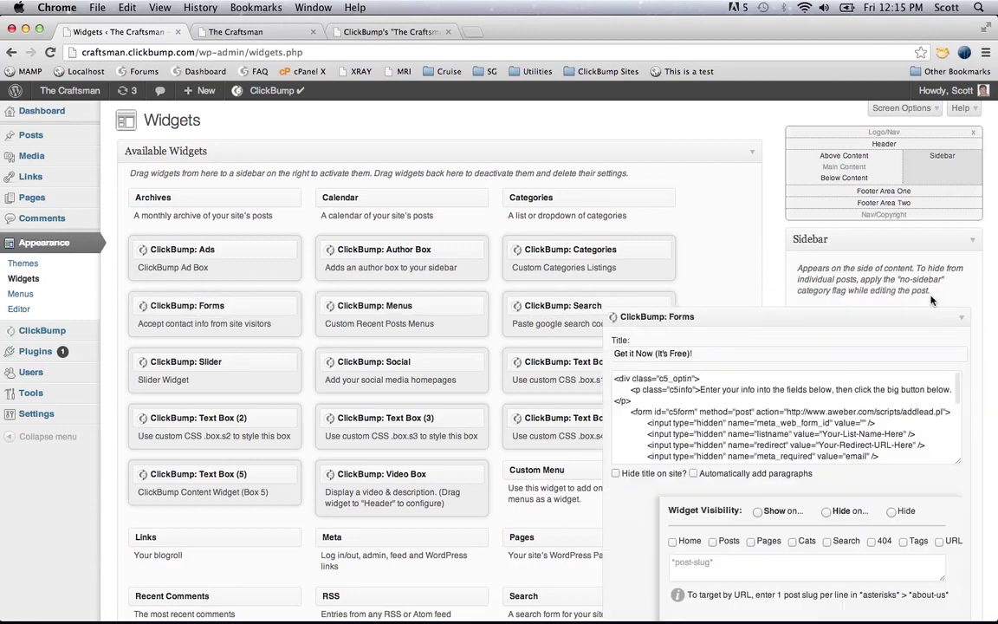
scroll(917, 346, "down", 5)
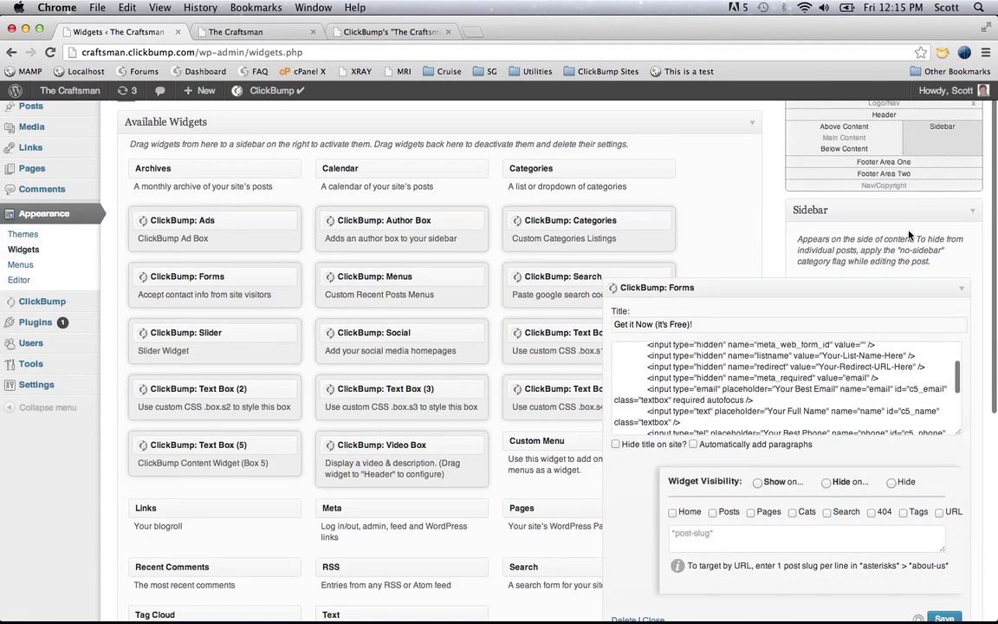
scroll(969, 314, "down", 5)
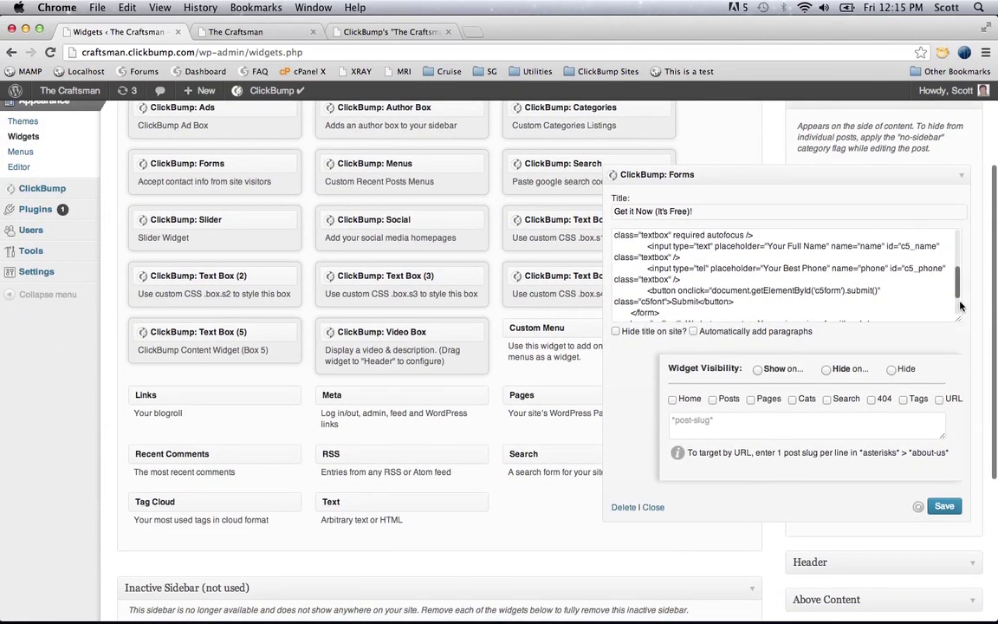
left_click(958, 320)
left_click_drag(958, 321, 944, 434)
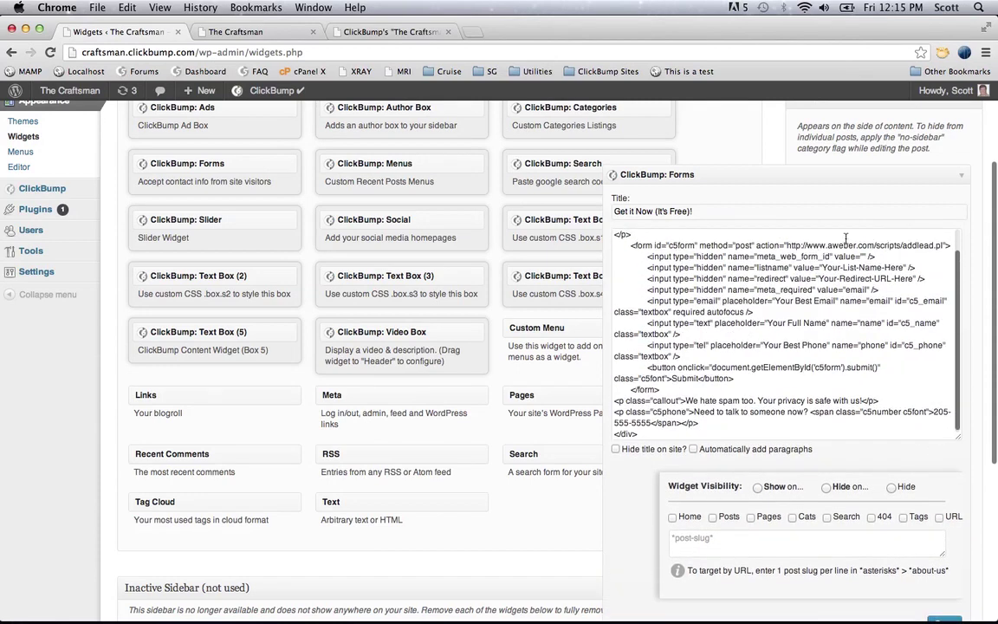
- Examine the AWeber script address and the list name and redirect URL placeholders in the form code
double_click(879, 246)
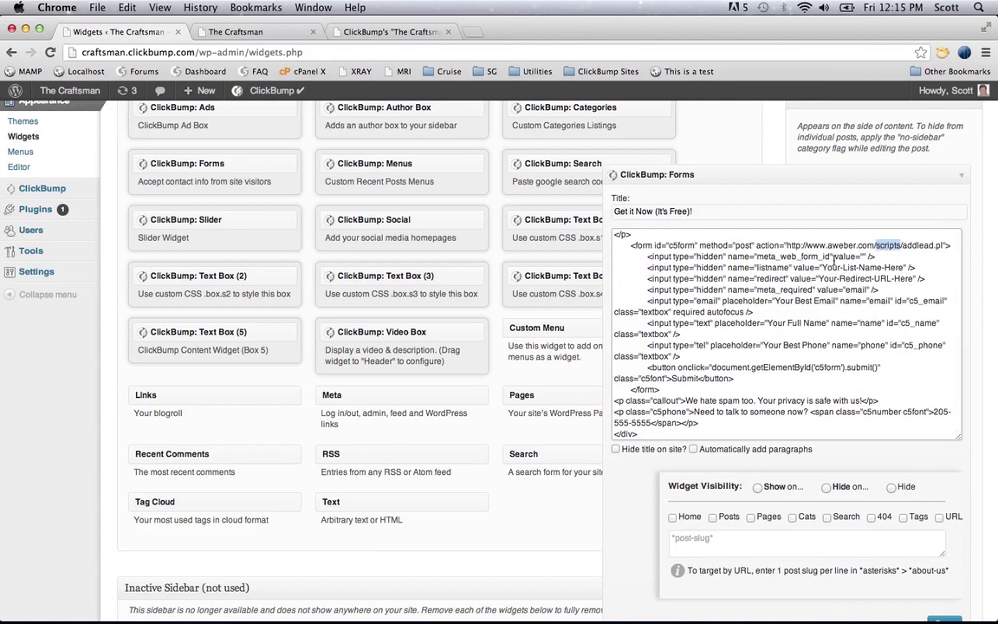
left_click(863, 258)
double_click(771, 268)
double_click(869, 278)
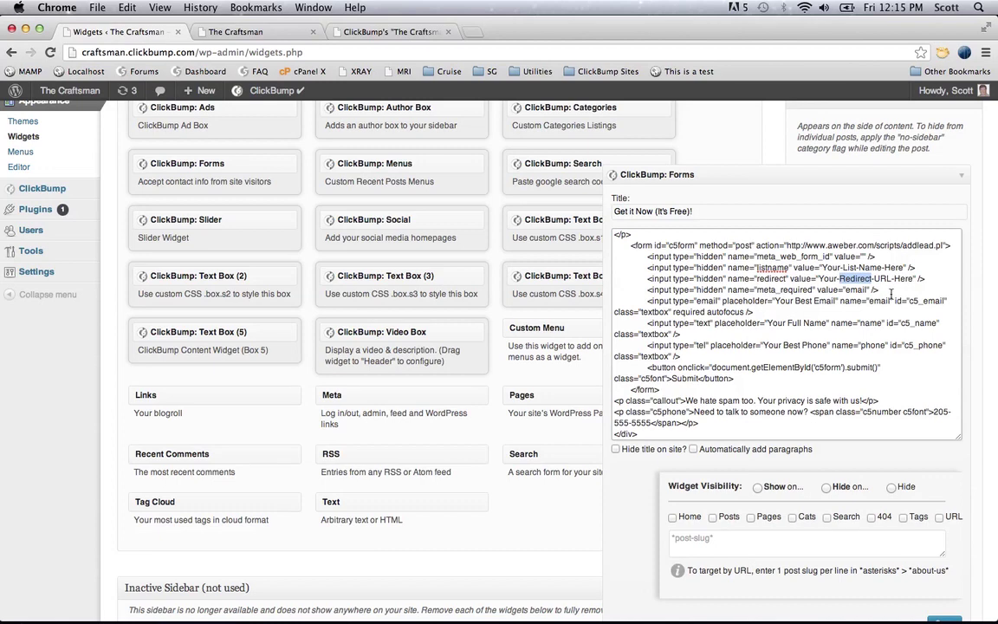
left_click(890, 294)
- Delete the Your Full Name and Your Best Phone input fields from the Forms widget's code
scroll(890, 293, "down", 1)
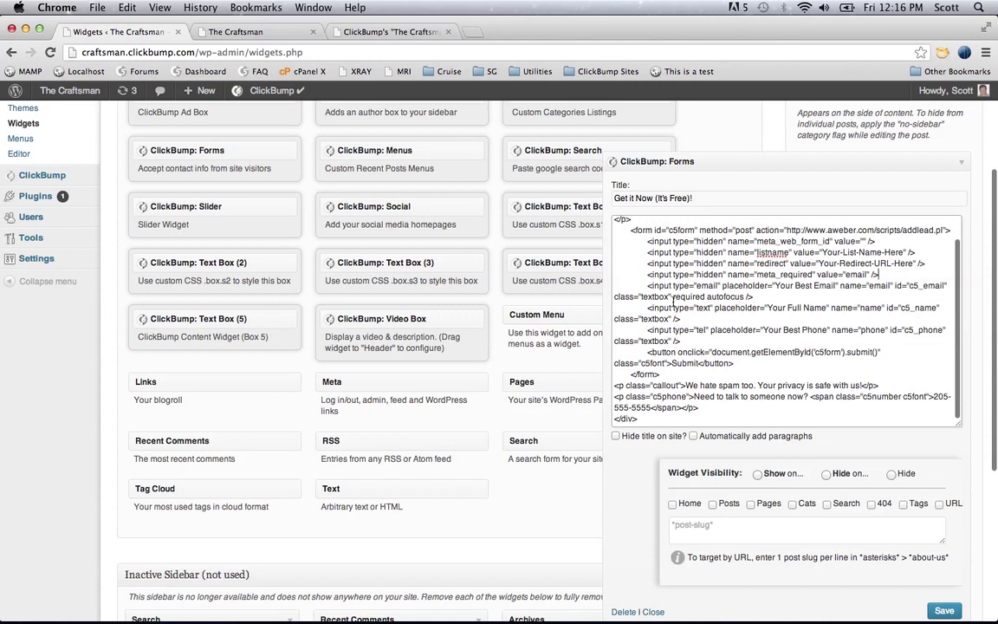
left_click_drag(648, 306, 815, 340)
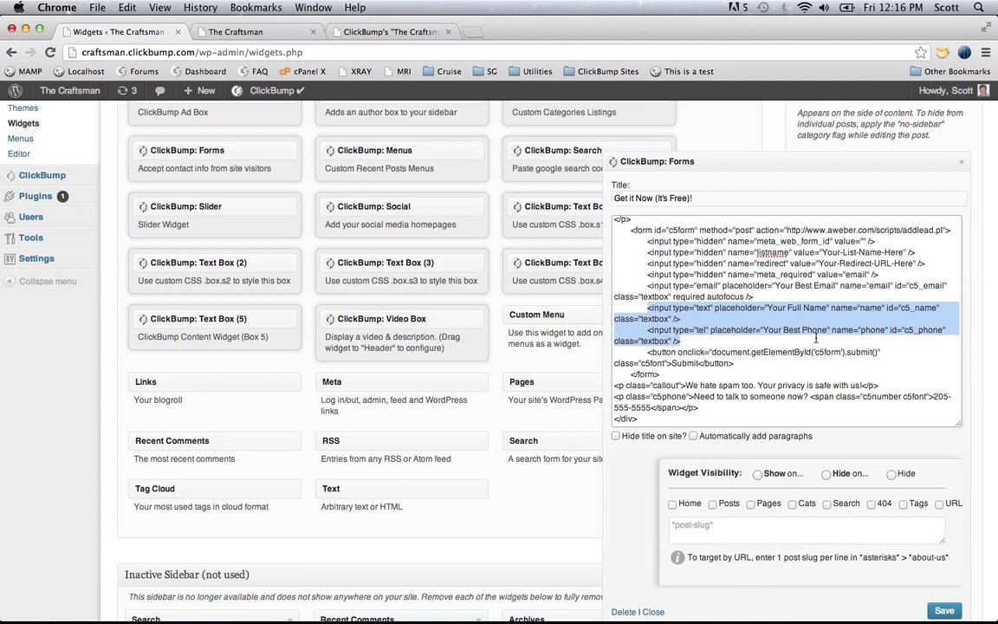
key("BackSpace")
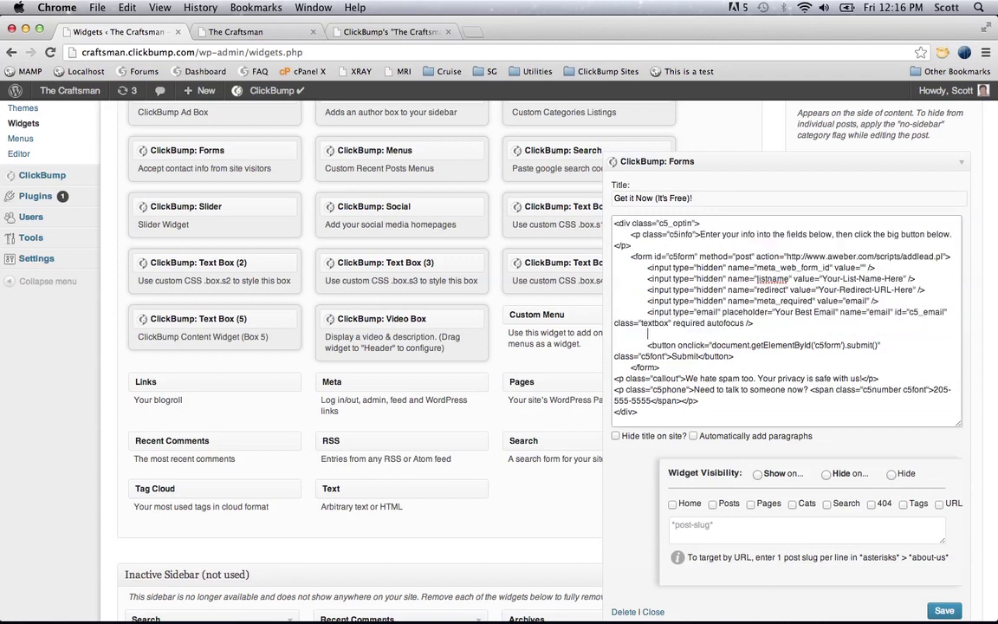
key("BackSpace")
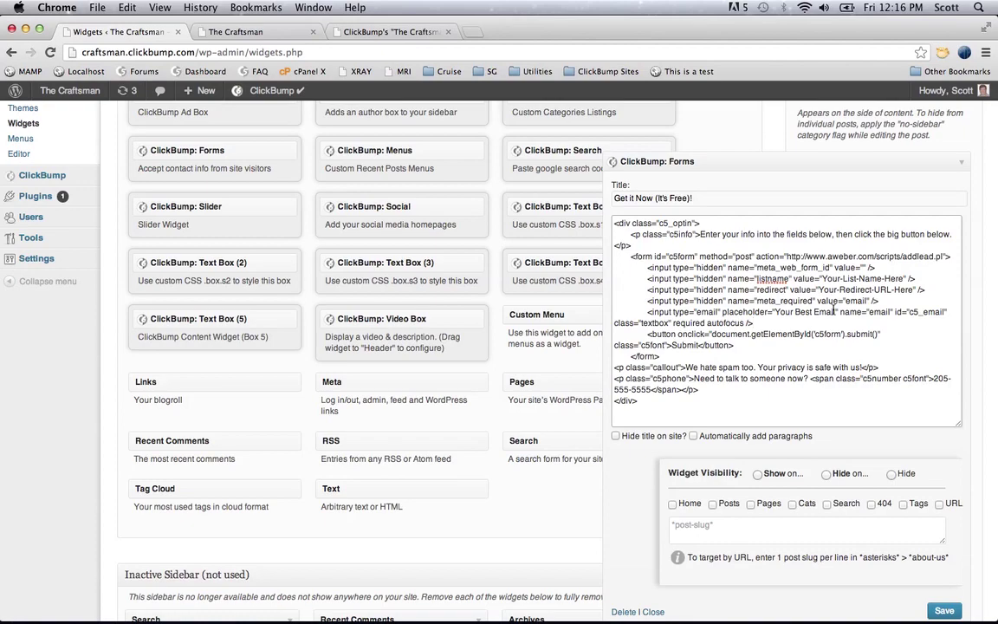
scroll(834, 309, "down", 2)
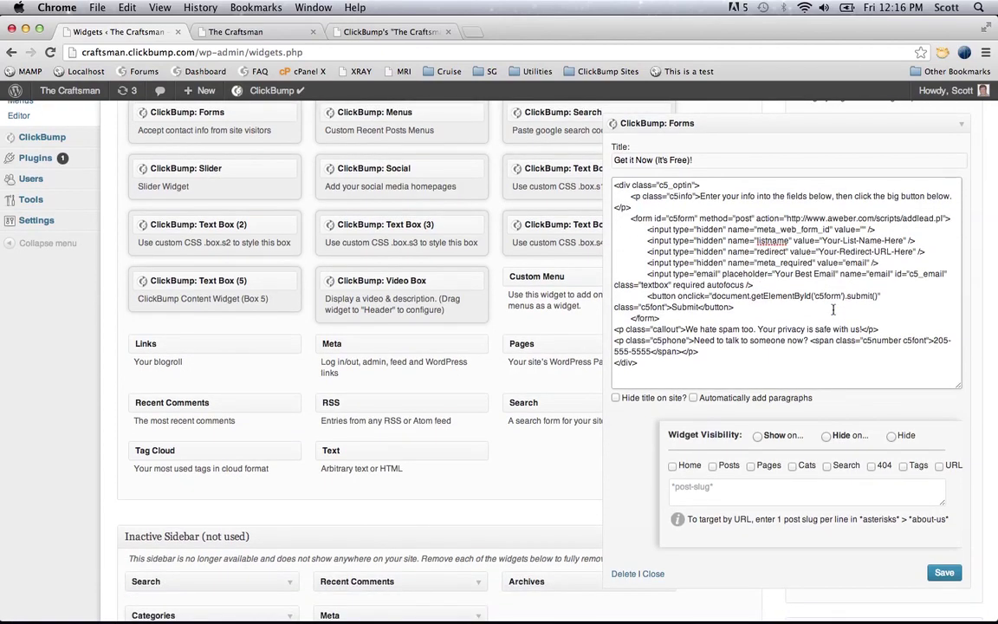
- Compare with the demo's opt-in form and delete the spam callout and phone paragraphs from the Forms widget's code
key("ctrl+Tab")
key("ctrl+Tab")
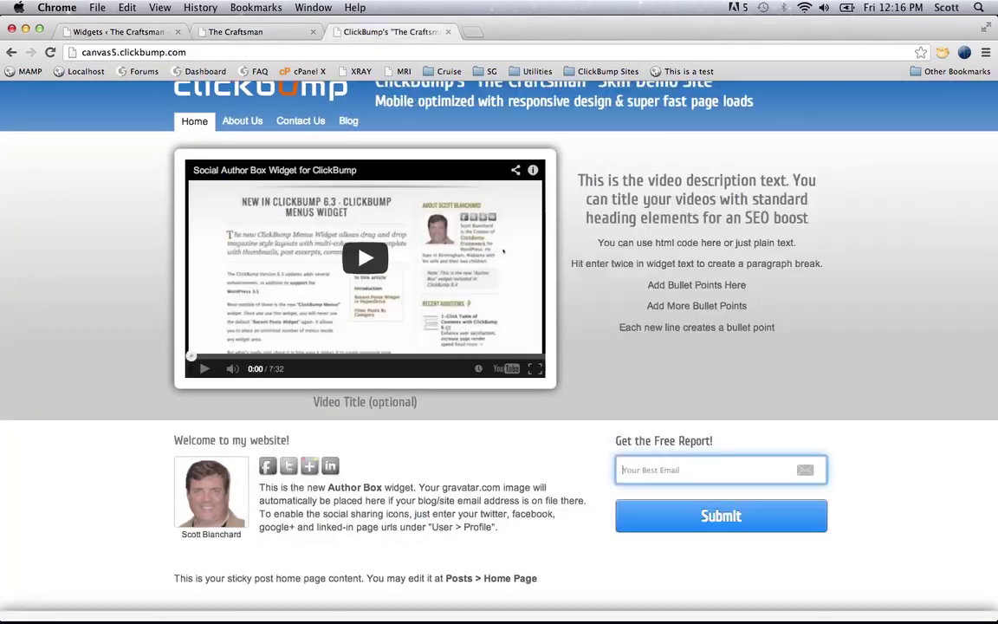
scroll(677, 405, "down", 5)
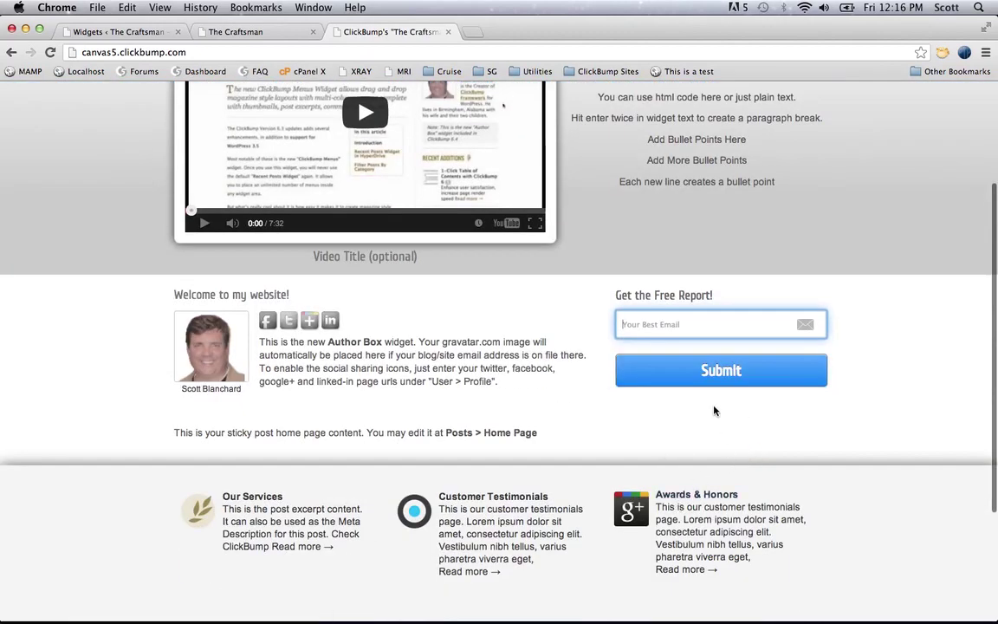
key("ctrl+shift+Tab")
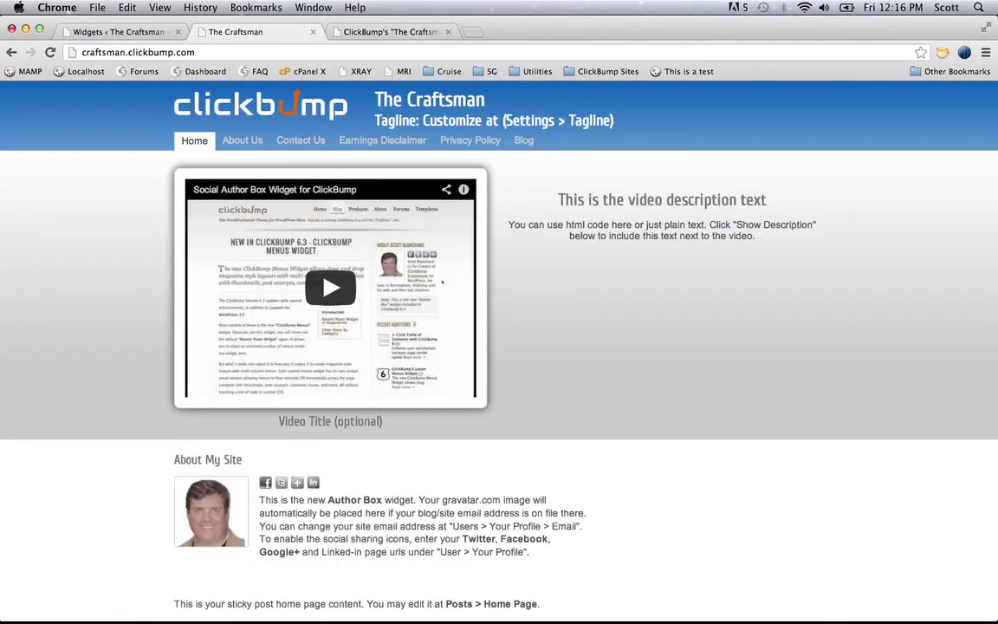
key("ctrl+shift+Tab")
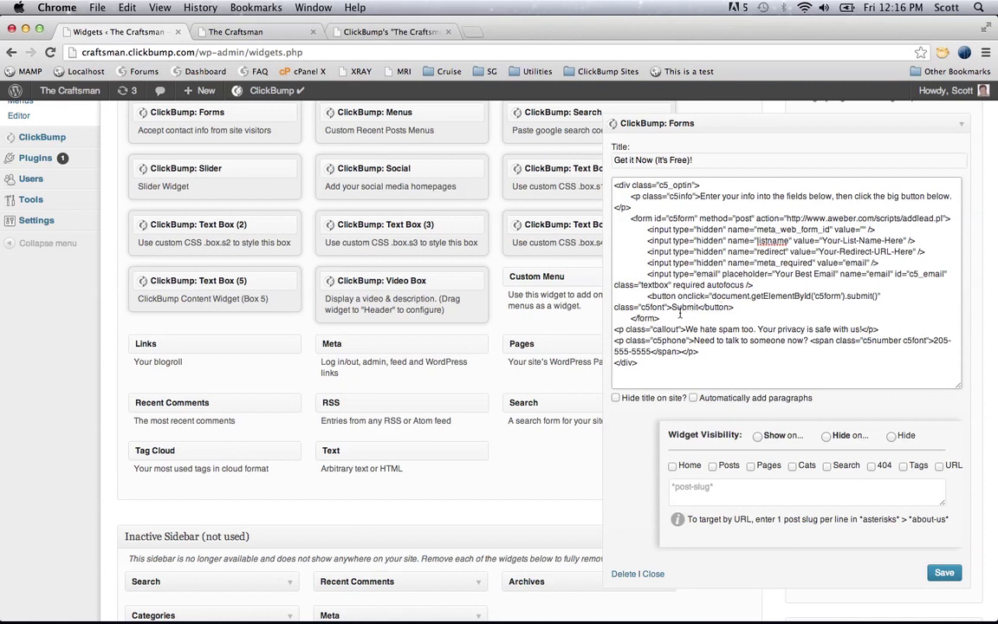
left_click(641, 320)
left_click(616, 330)
left_click_drag(616, 330, 723, 354)
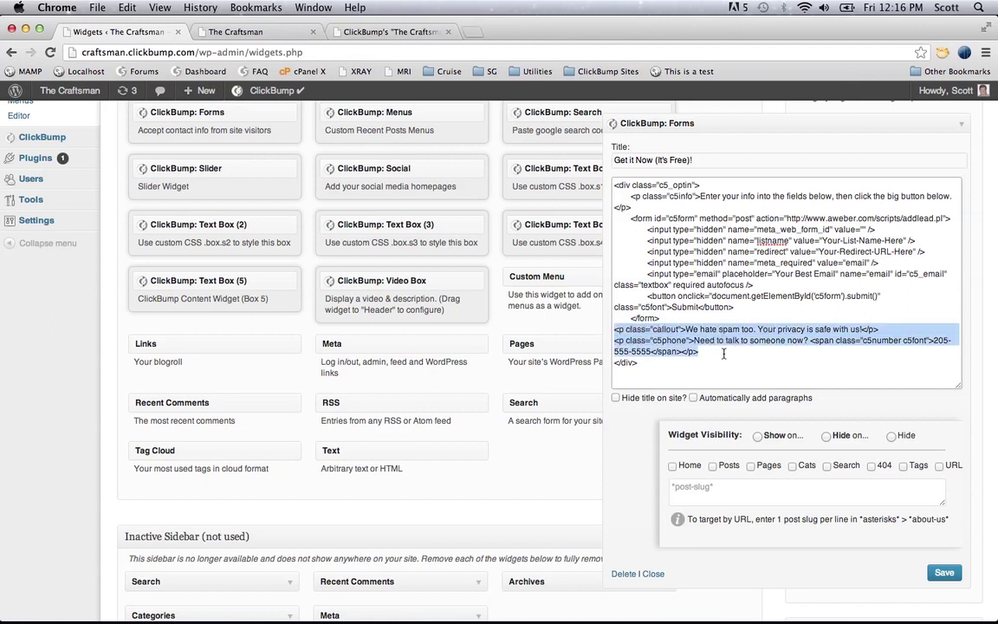
key("super+x")
key("BackSpace")
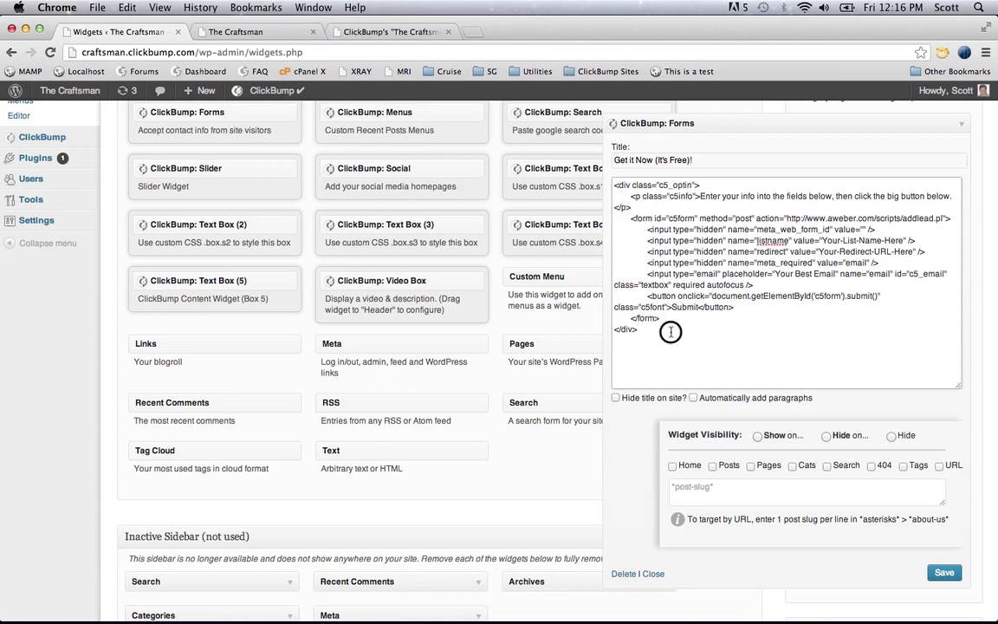
- Set the Forms widget's visibility to Show on, targeting by URL with the slug *blog* instead of Home
left_click(761, 436)
left_click(673, 466)
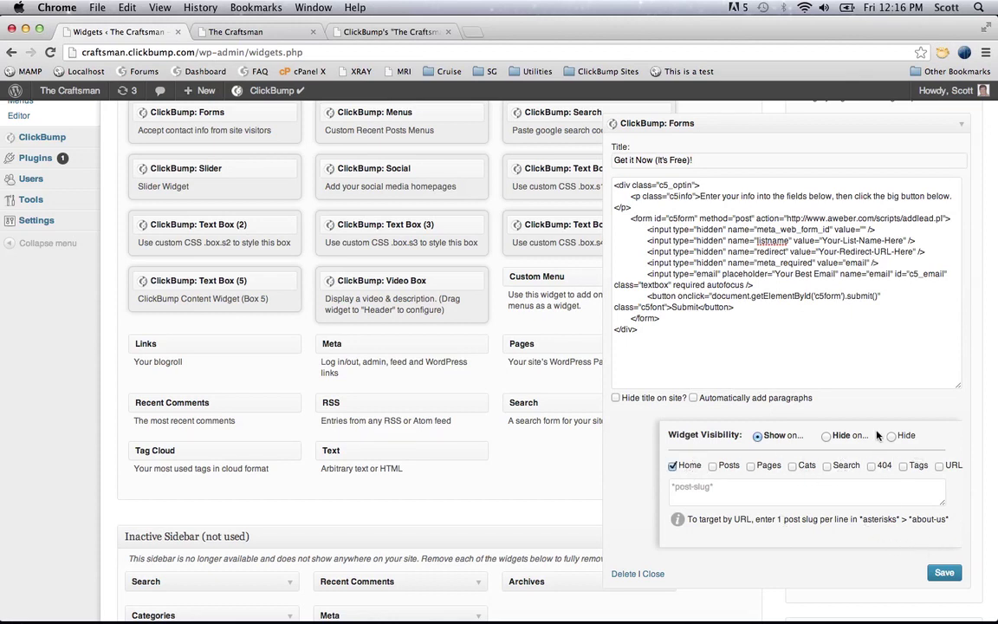
left_click(746, 490)
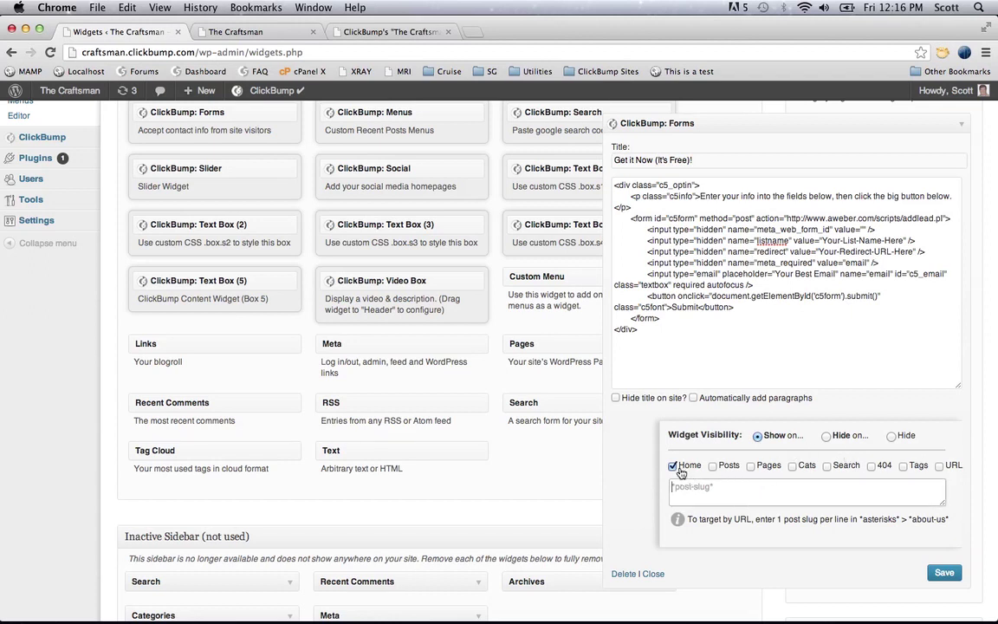
type("*")
left_click_drag(675, 487, 693, 486)
left_click(699, 487)
left_click(689, 467)
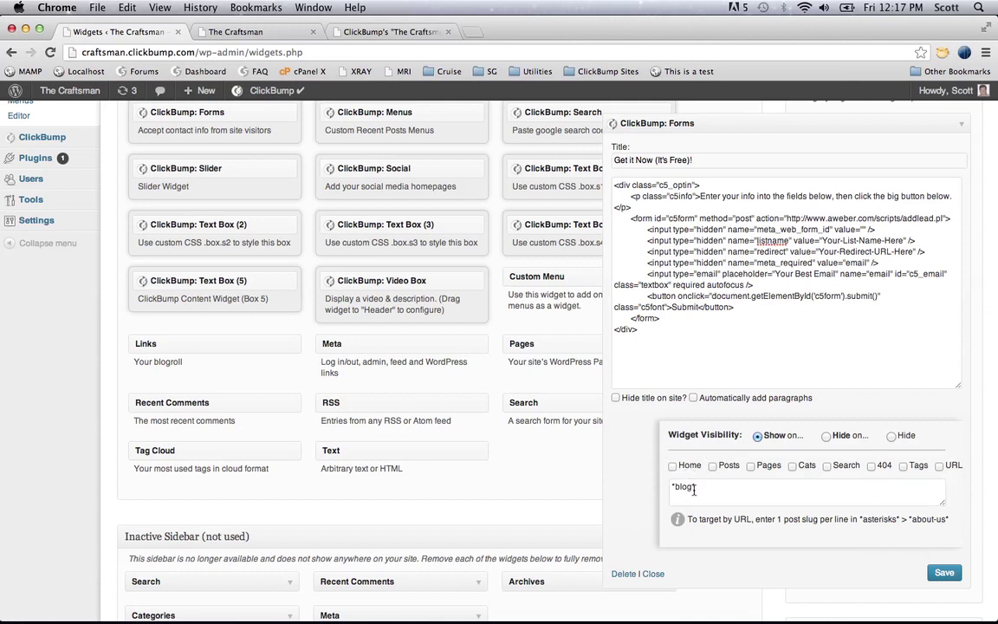
left_click_drag(672, 487, 695, 487)
left_click(941, 467)
- Clear the URL slug, enable Home visibility for the Forms widget, save it, and reload the home page
left_click(838, 482)
key("super+a")
key("BackSpace")
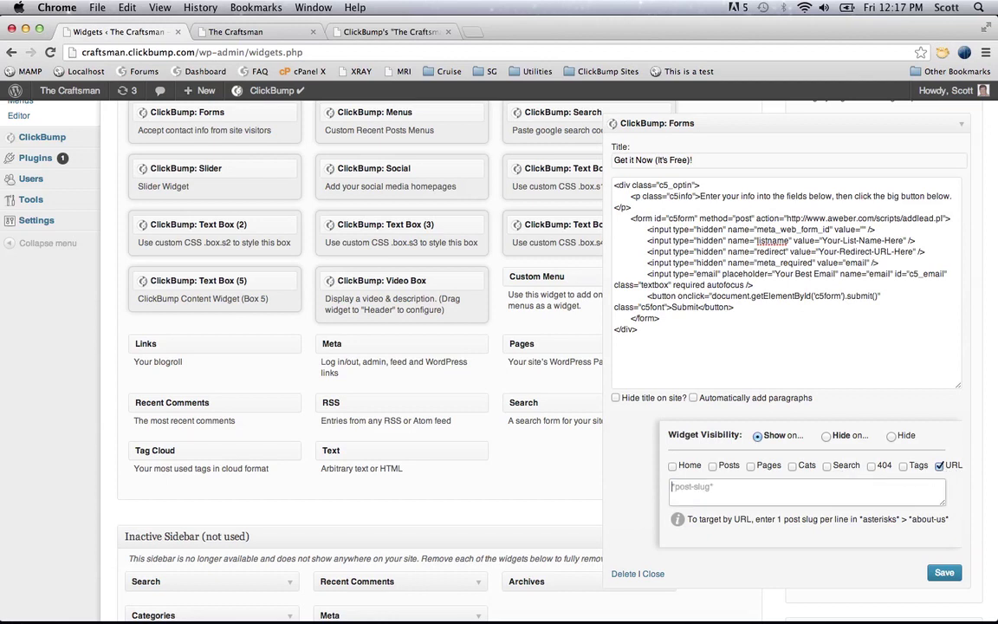
left_click(672, 465)
left_click(943, 573)
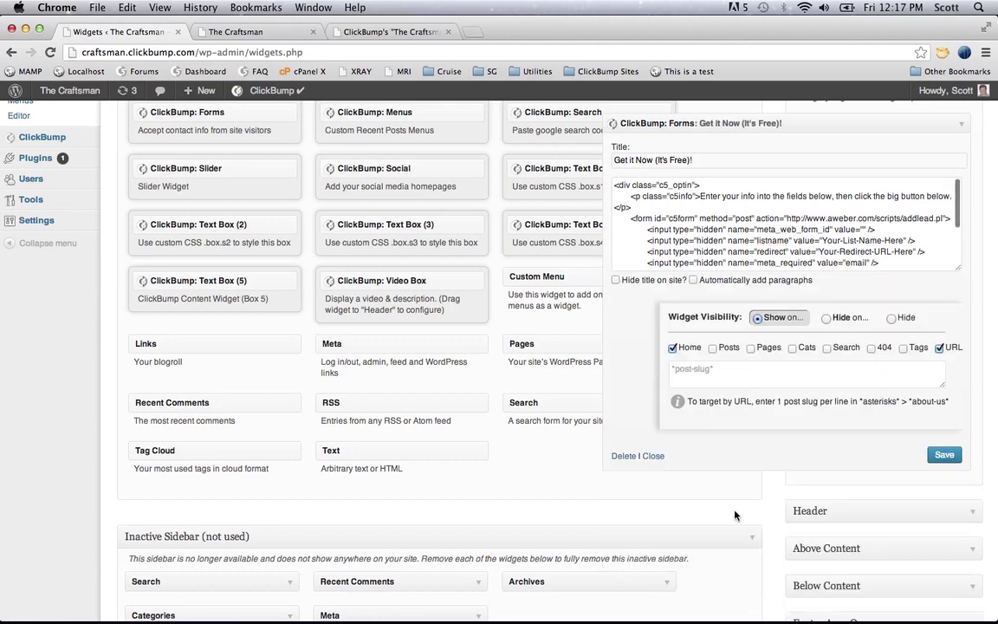
key("super+2")
key("super+r")
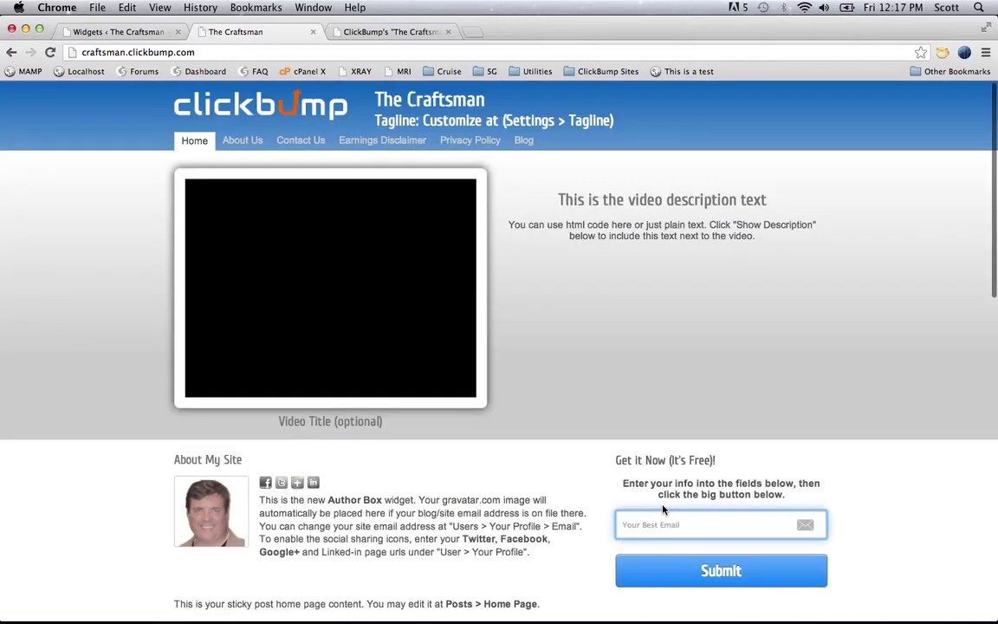
- Compare the title and instruction text of the site's sidebar opt-in form with the demo's form
scroll(803, 492, "down", 2)
scroll(803, 492, "down", 2)
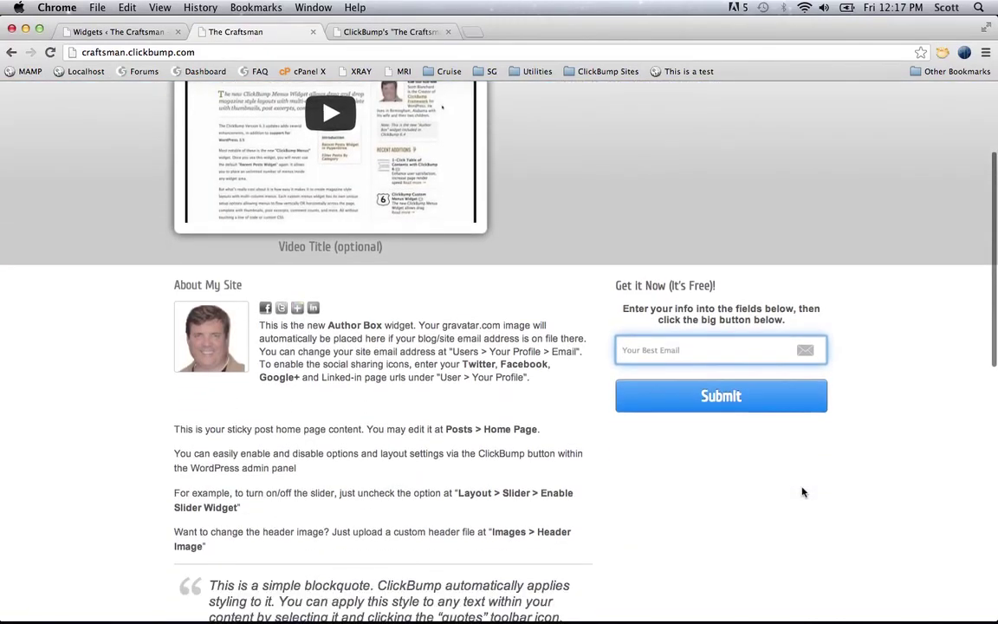
key("ctrl+Tab")
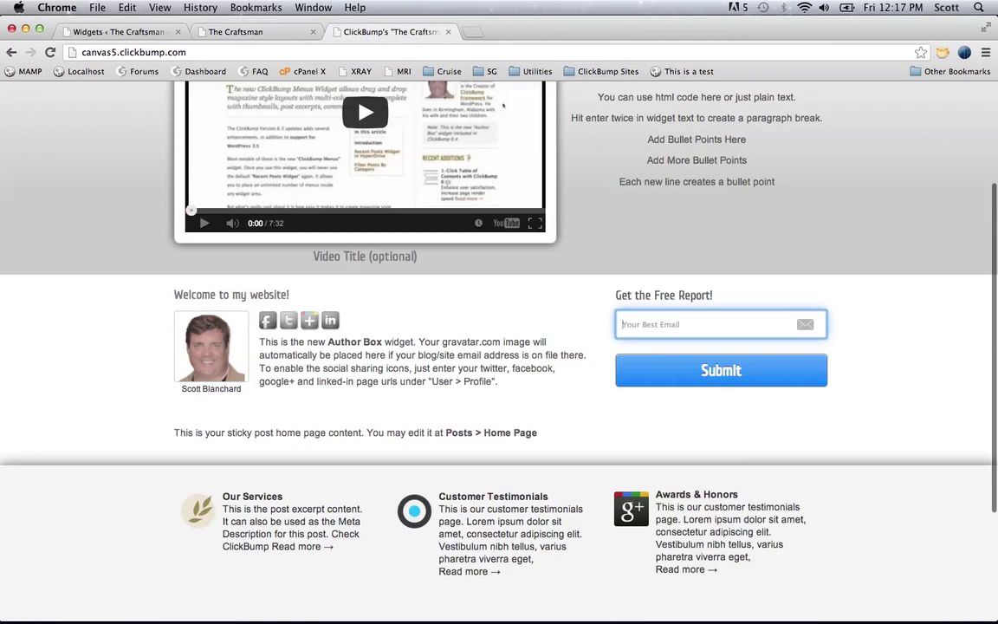
key("ctrl+shift+Tab")
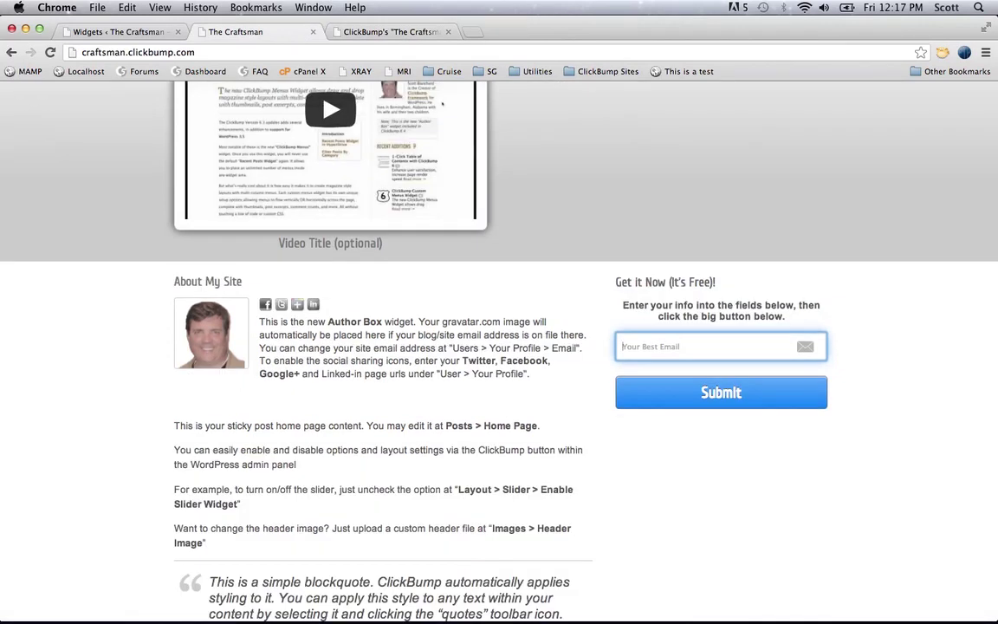
triple_click(727, 310)
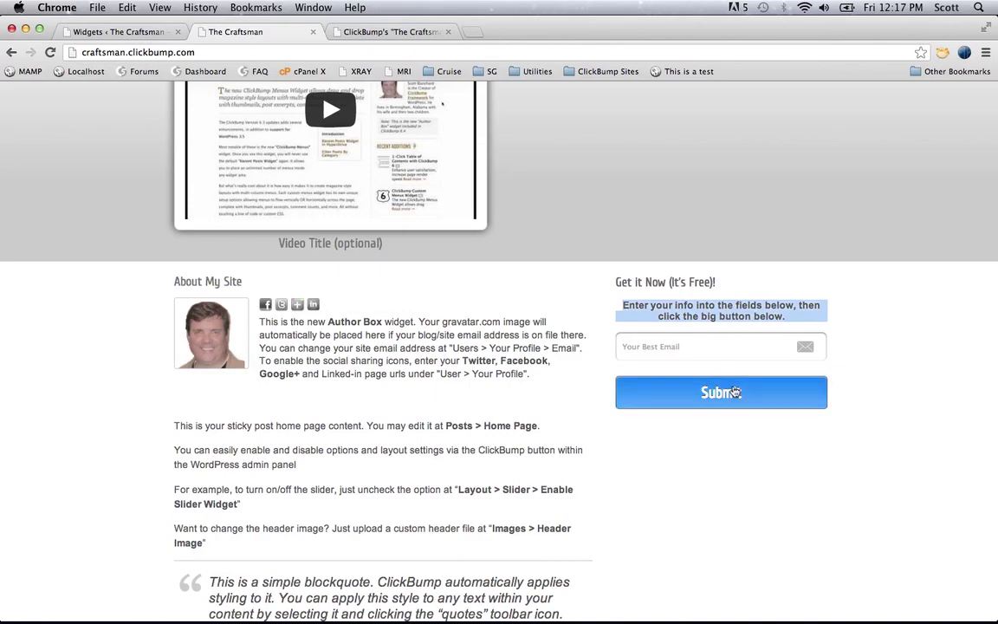
key("ctrl+Tab")
left_click_drag(712, 295, 679, 299)
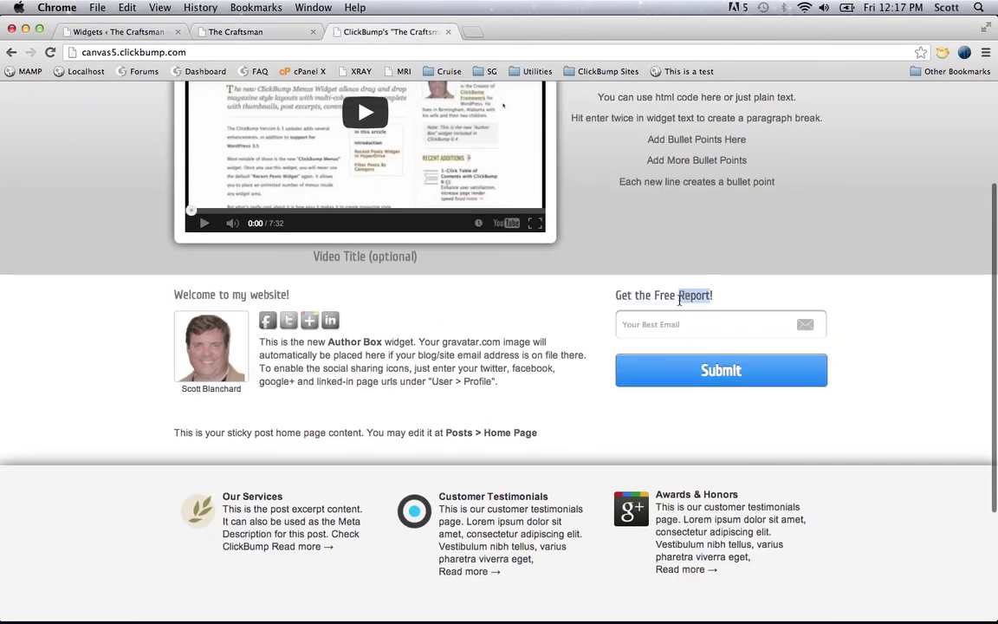
key("ctrl+shift+Tab")
key("ctrl+shift+Tab")
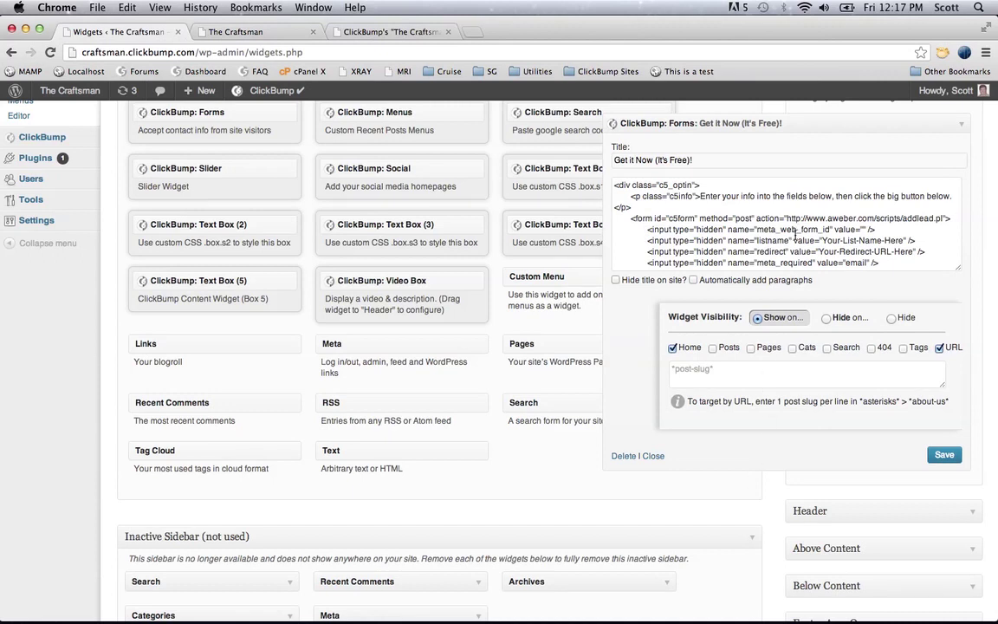
- Delete the "Enter your info" paragraph from the Forms widget's code and set its title to "Download the Free Report!"
left_click_drag(958, 267, 958, 344)
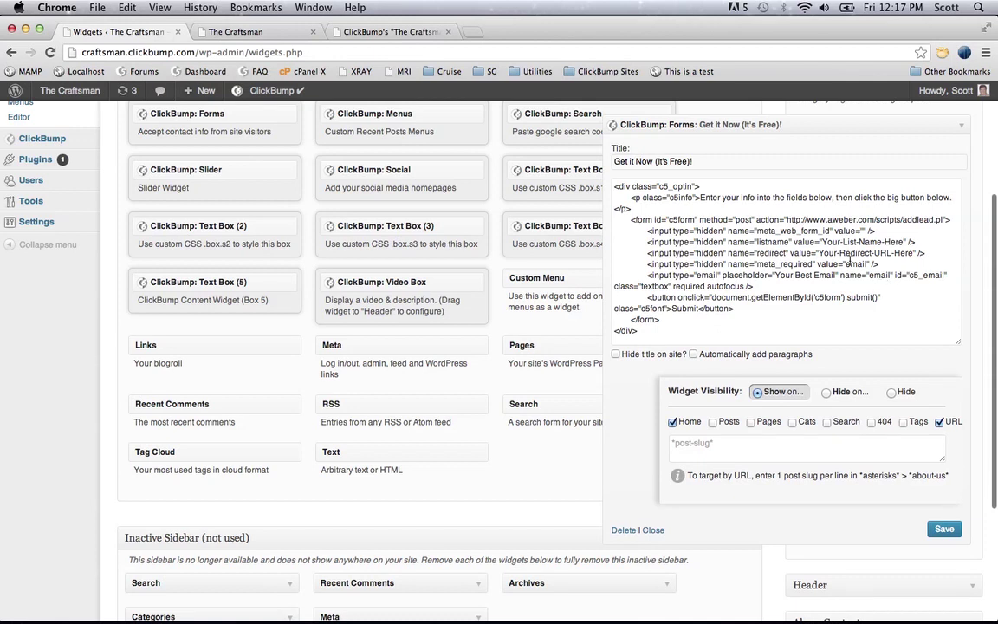
triple_click(699, 197)
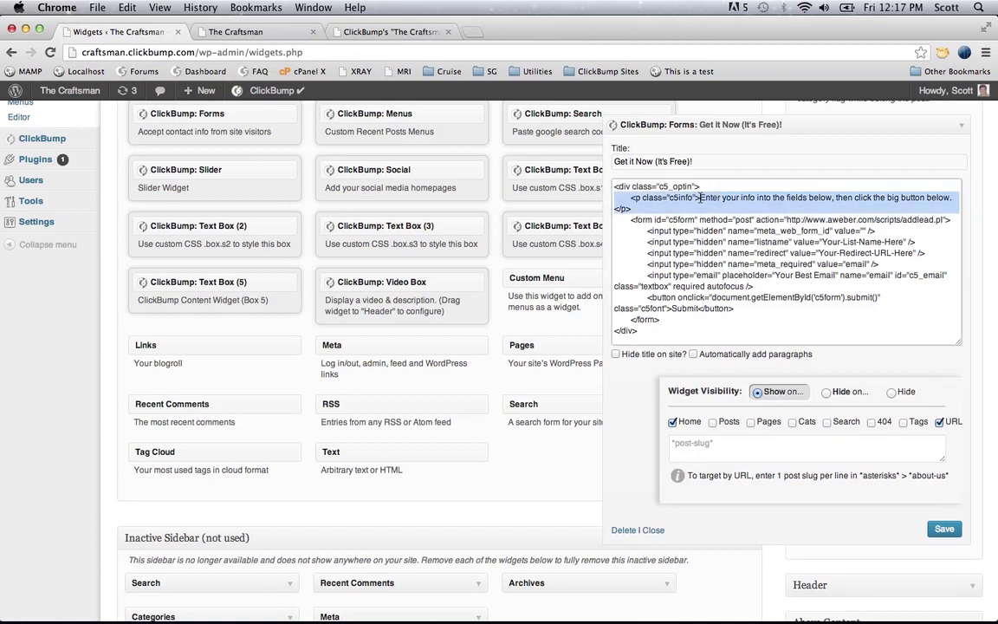
key("BackSpace")
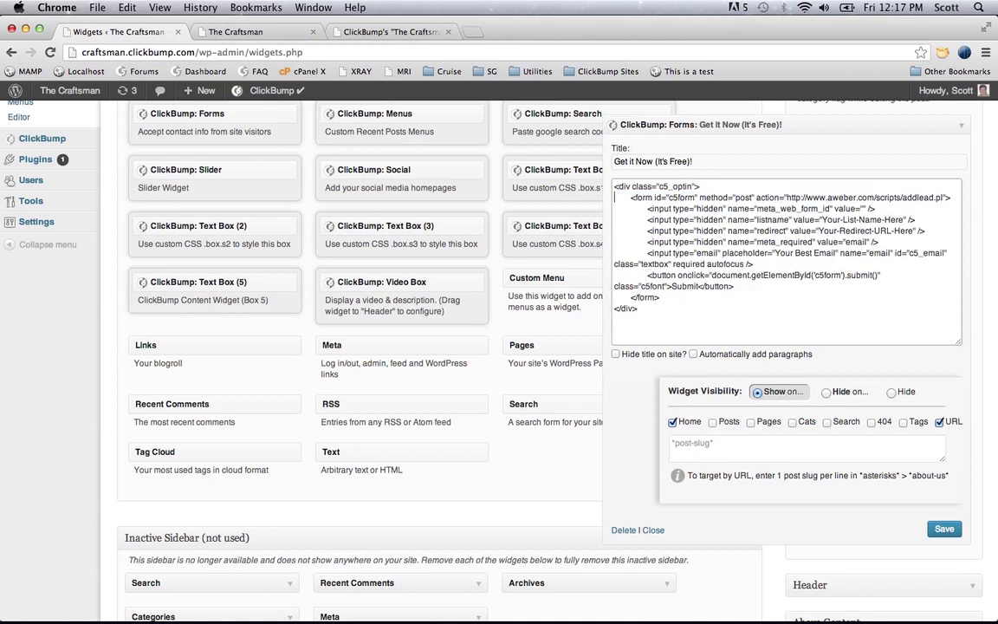
triple_click(711, 162)
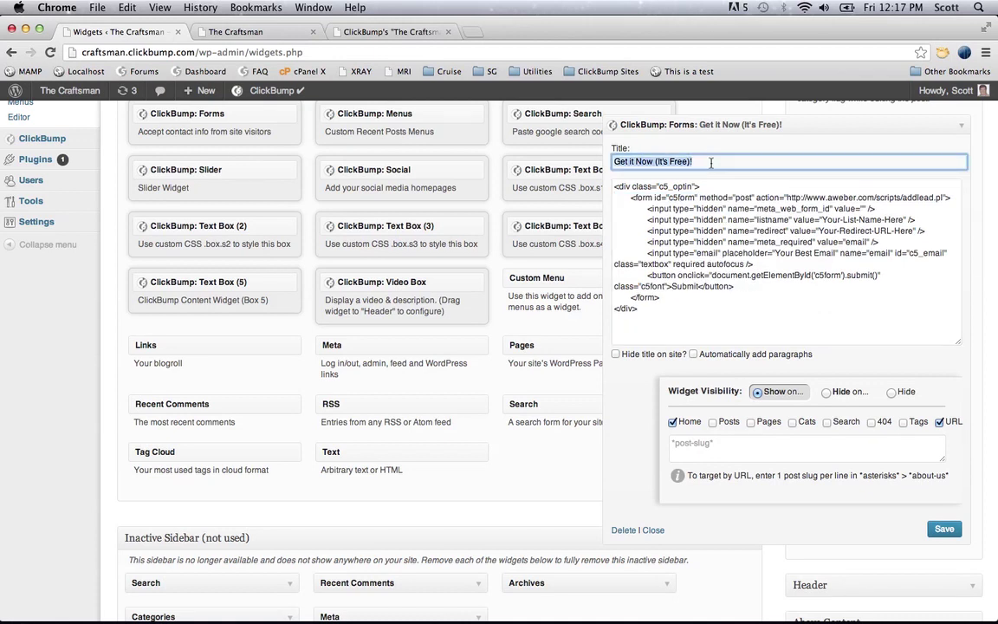
type("Download ")
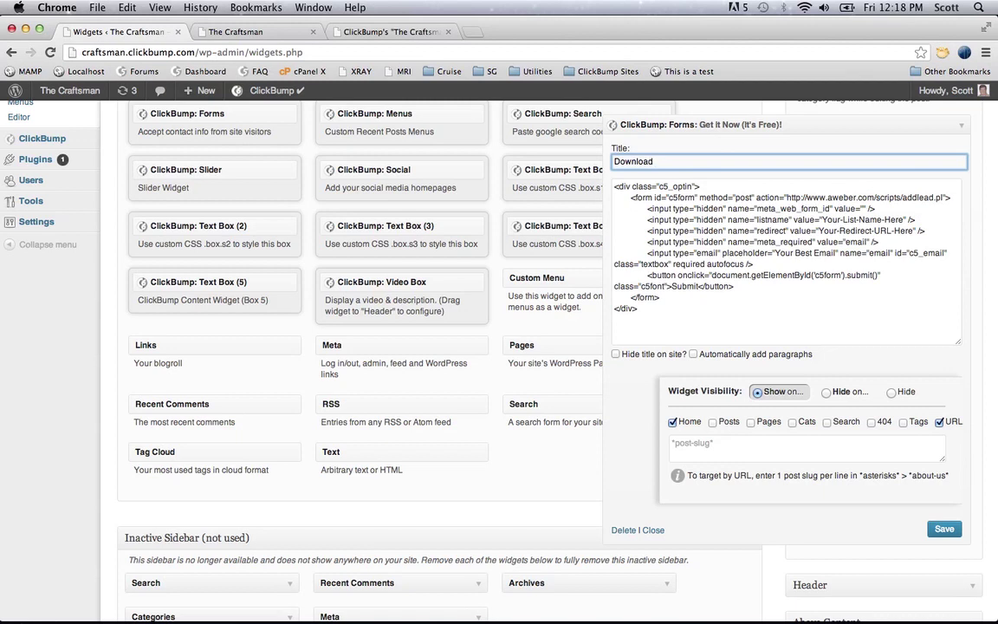
type("the Free Report!")
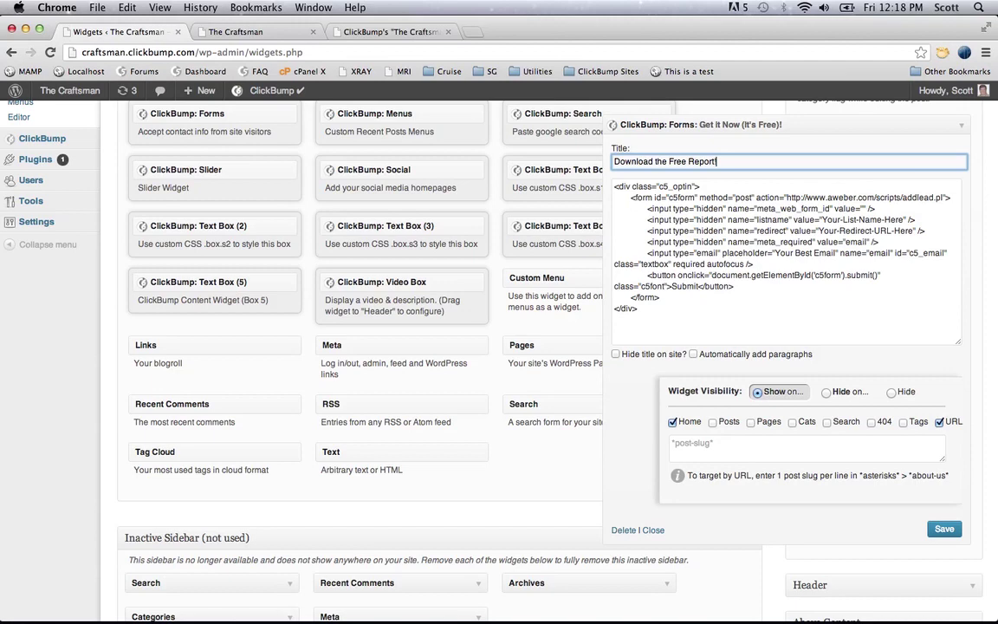
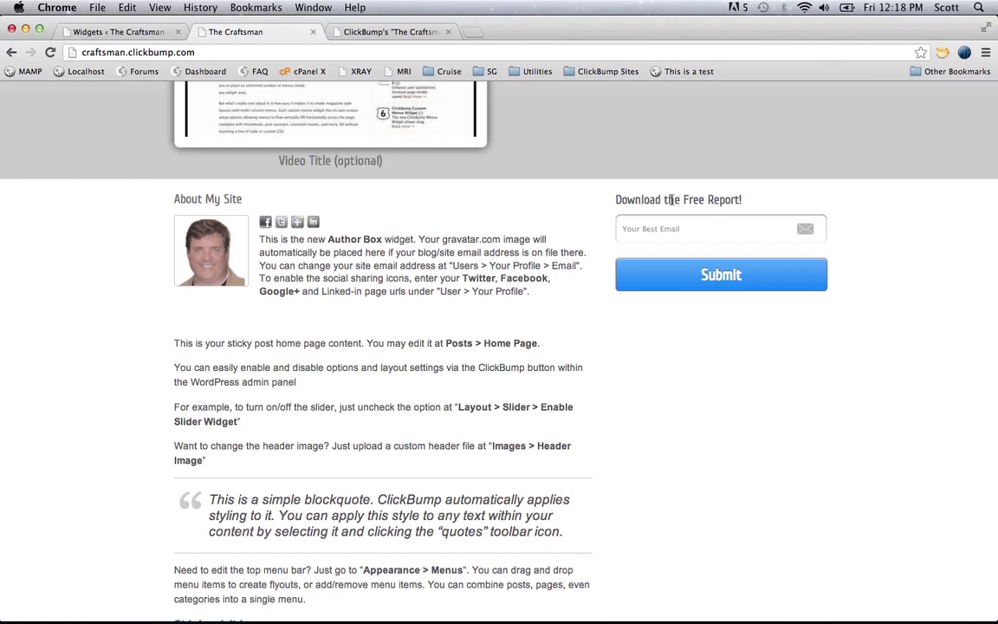
- Inspect the opt-in form's title on the home page and copy its class name sidebarTitle from the HTML
left_click_drag(616, 199, 656, 200)
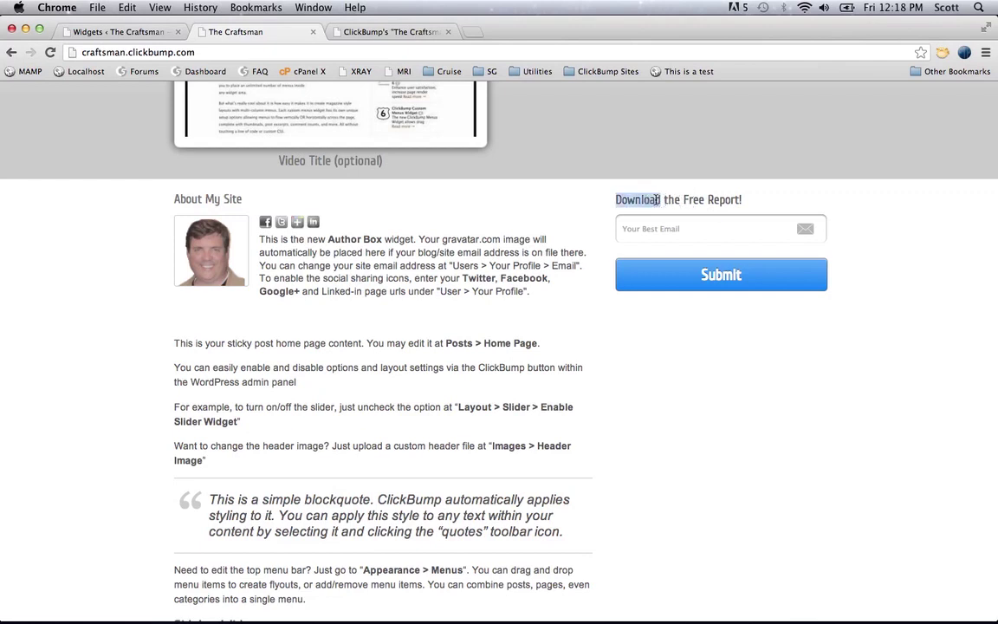
right_click(657, 200)
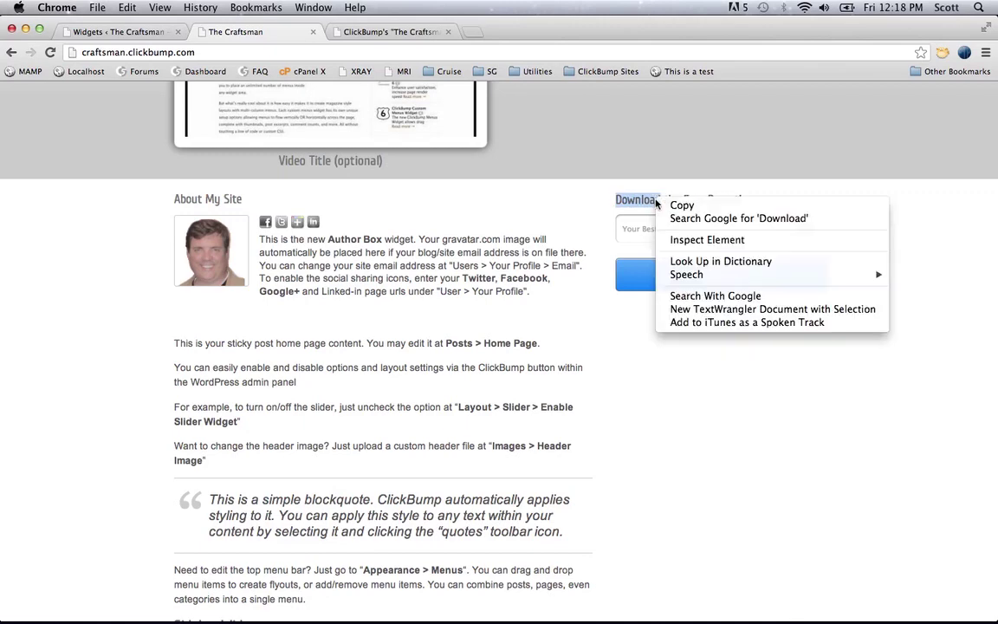
left_click(698, 240)
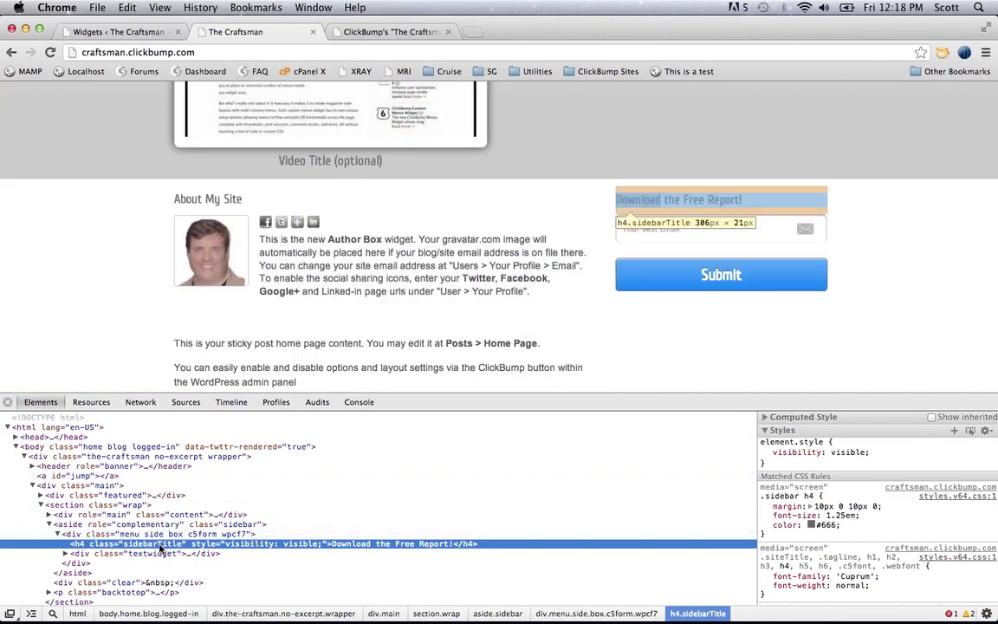
double_click(159, 544)
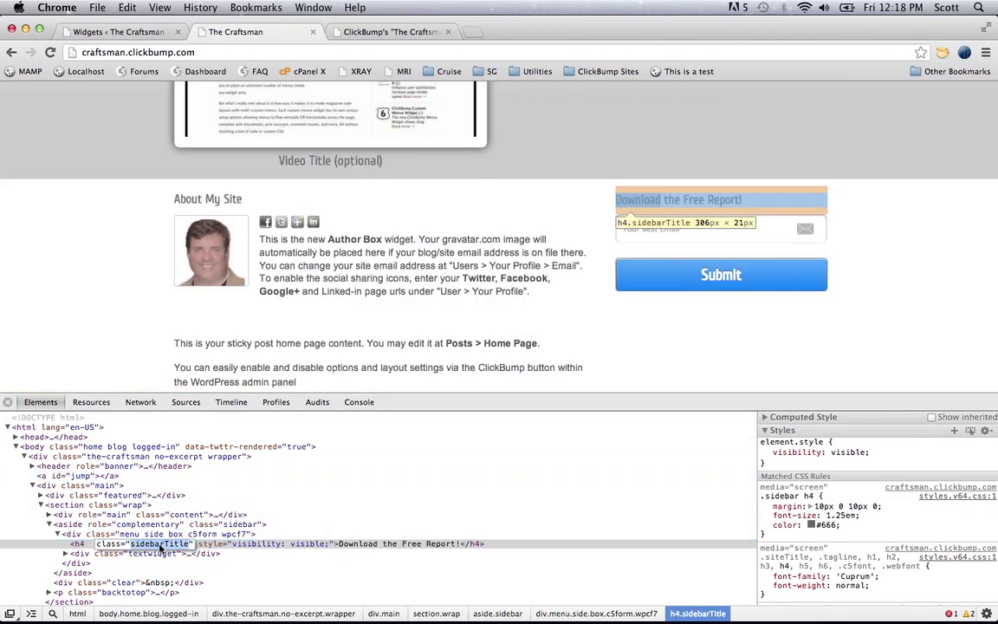
left_click(160, 540)
right_click(159, 546)
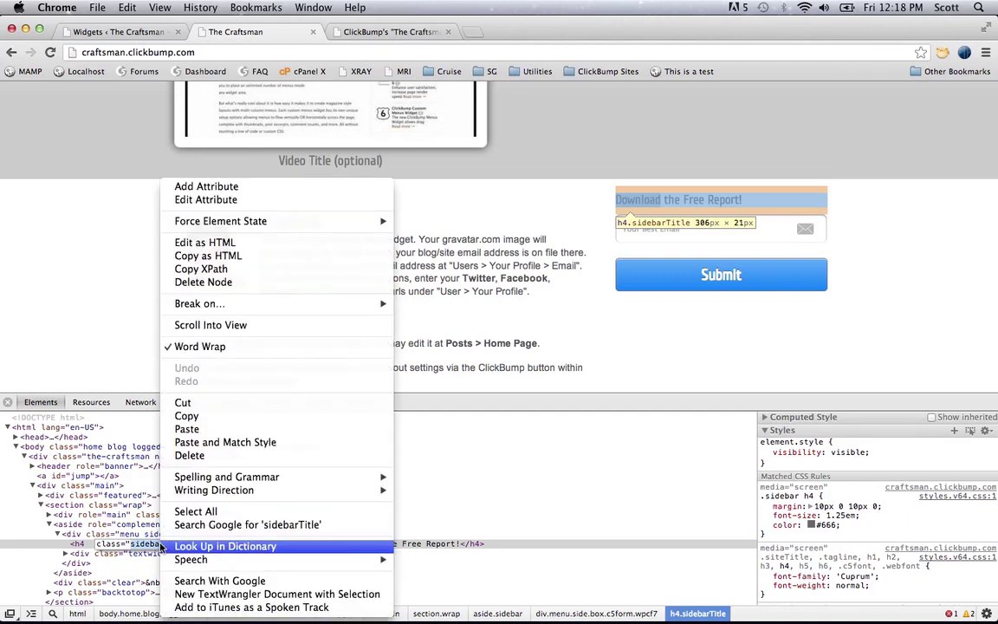
left_click(229, 414)
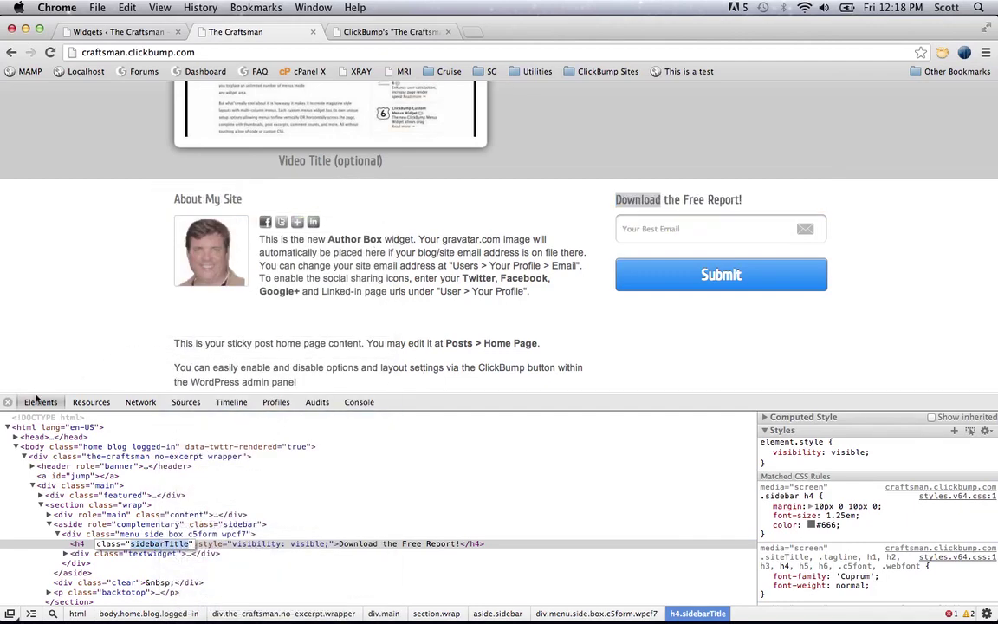
left_click(8, 402)
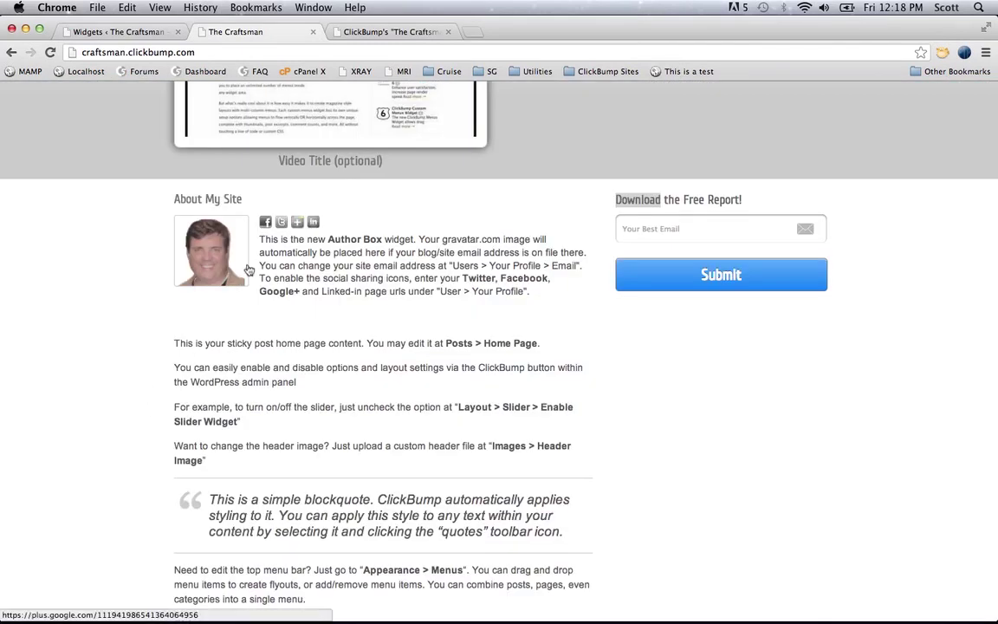
- Add the custom CSS rule .sidebarTitle{text-align:center} in the ClickBump Home theme options and apply the changes
key("super+alt+Left")
scroll(112, 247, "up", 3)
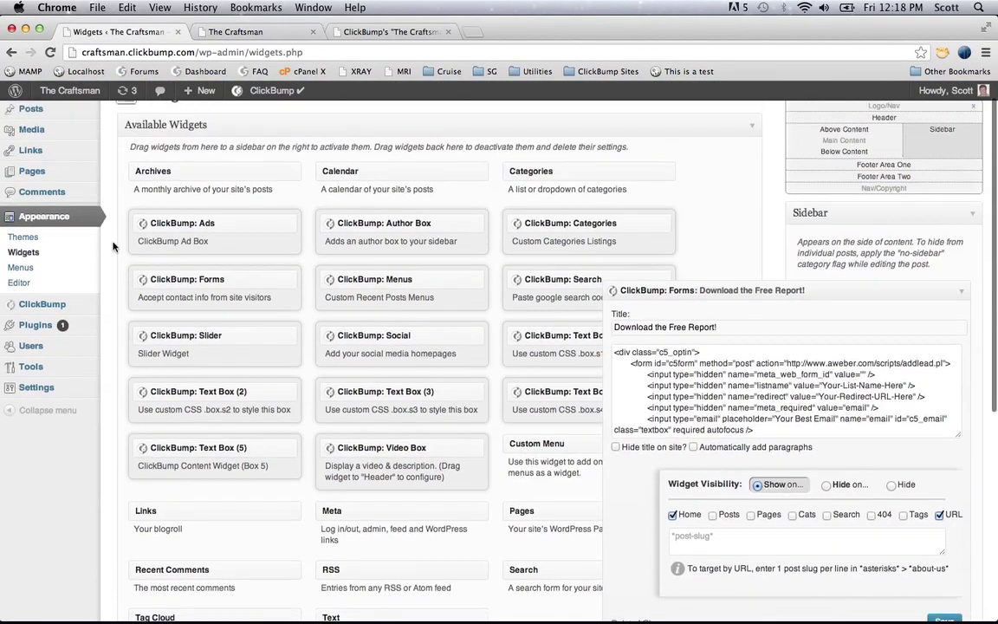
mouse_move(48, 309)
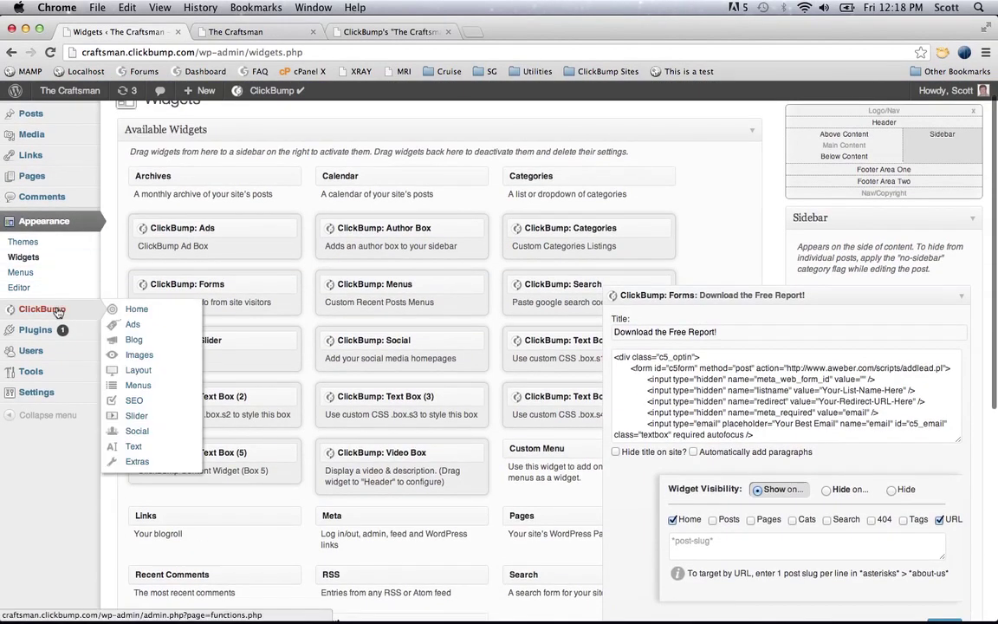
left_click(187, 313)
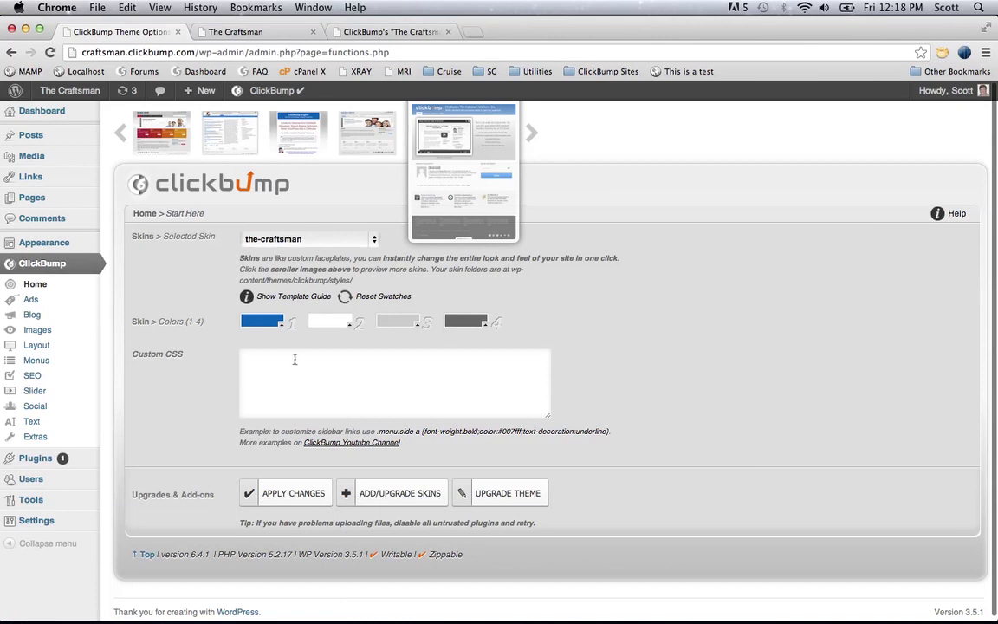
left_click(287, 368)
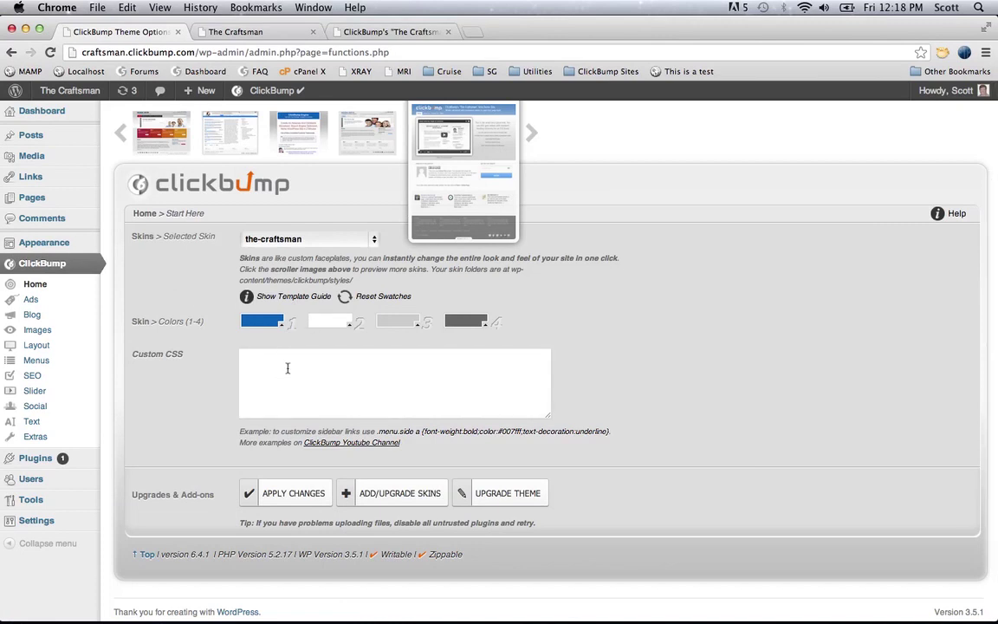
type("sidebarTitle")
left_click(242, 358)
type(".")
left_click(290, 358)
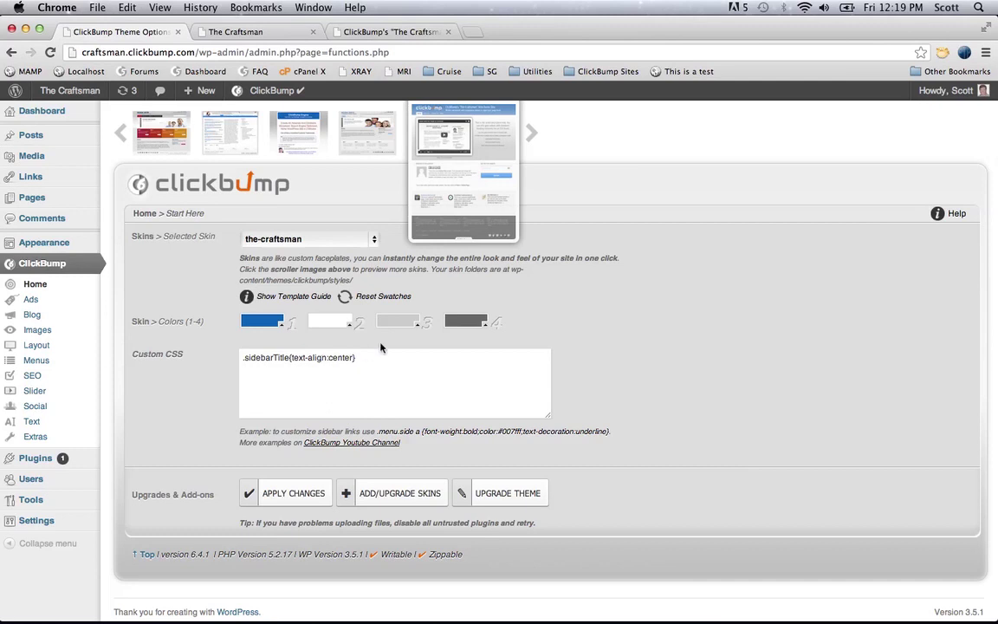
left_click(291, 491)
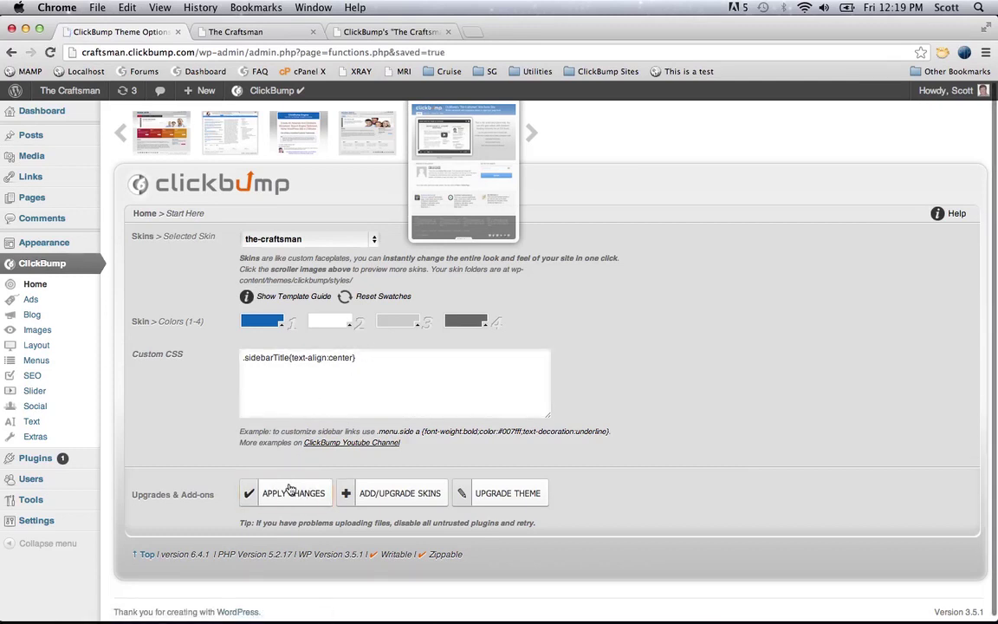
- Reload the site's home page and check the alignment of the widget titles
key("ctrl+Tab")
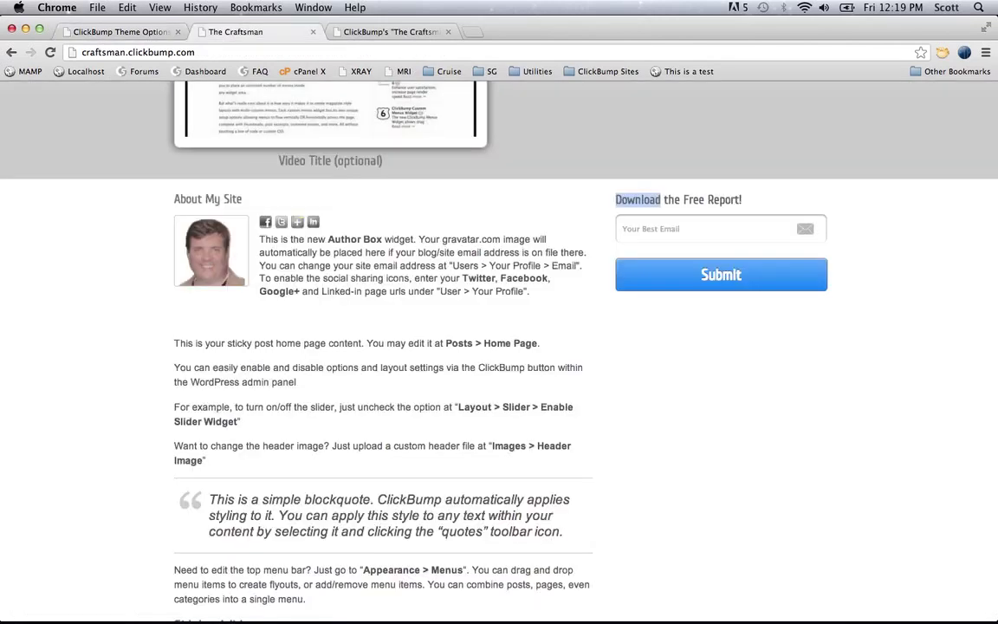
key("super+r")
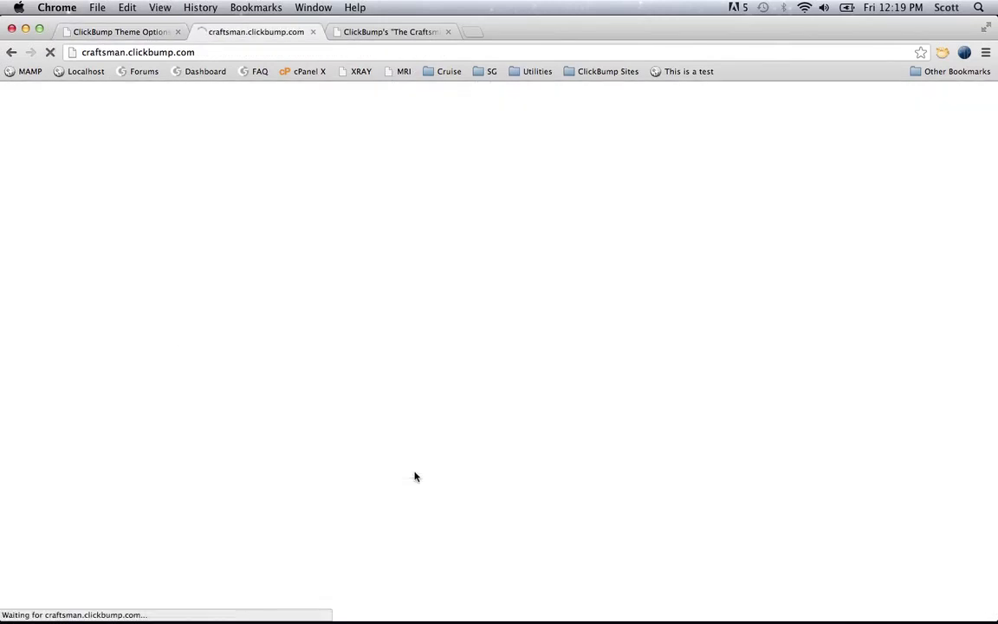
scroll(416, 472, "down", 5)
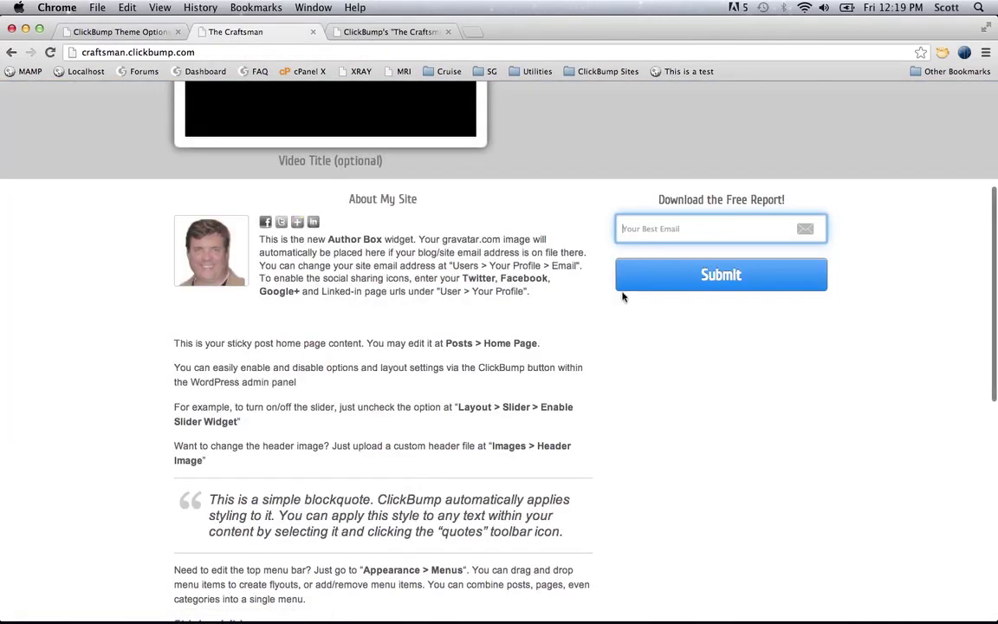
scroll(758, 417, "up", 5)
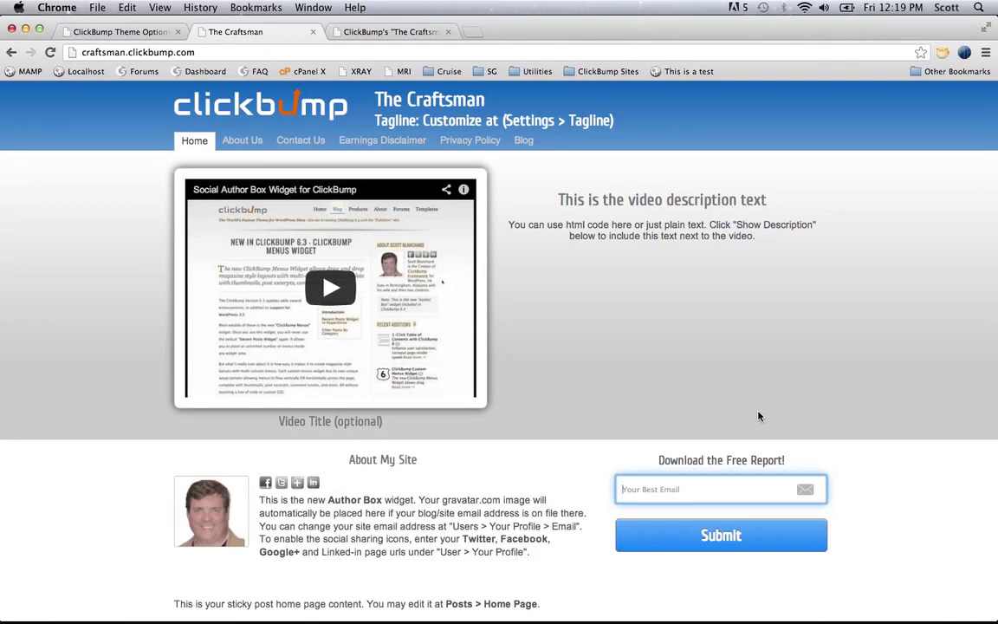
scroll(758, 416, "down", 1)
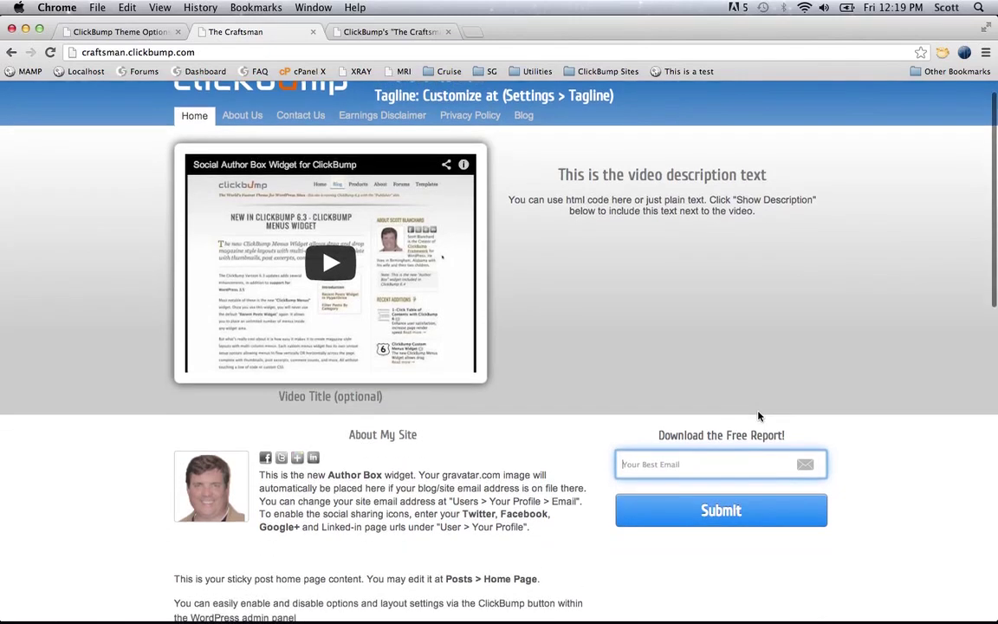
scroll(758, 416, "up", 1)
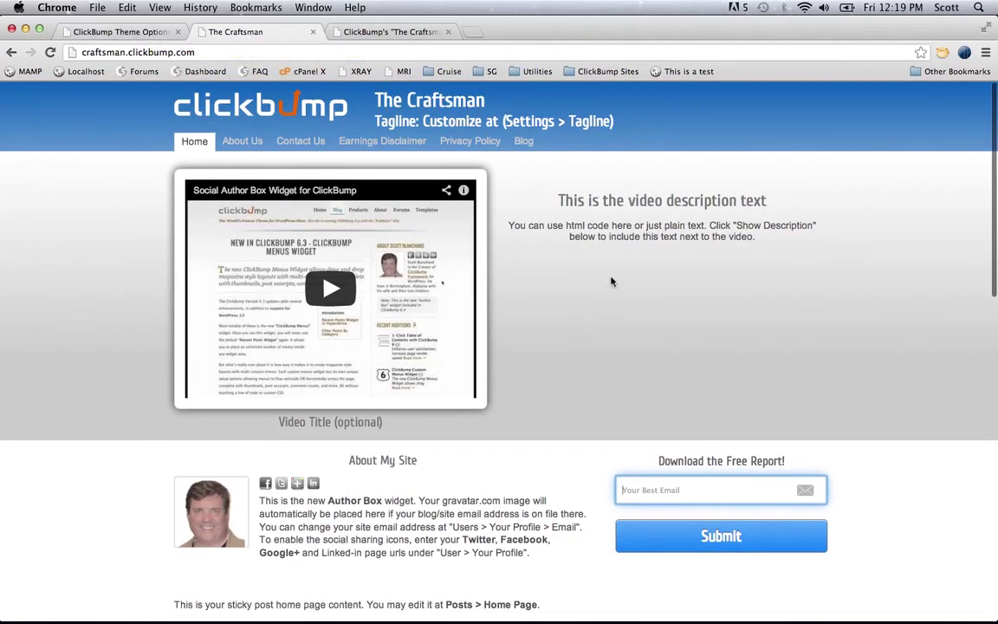
- Review the home page's sticky post content from the Author Box down to the footer area
scroll(611, 281, "down", 4)
scroll(610, 282, "down", 12)
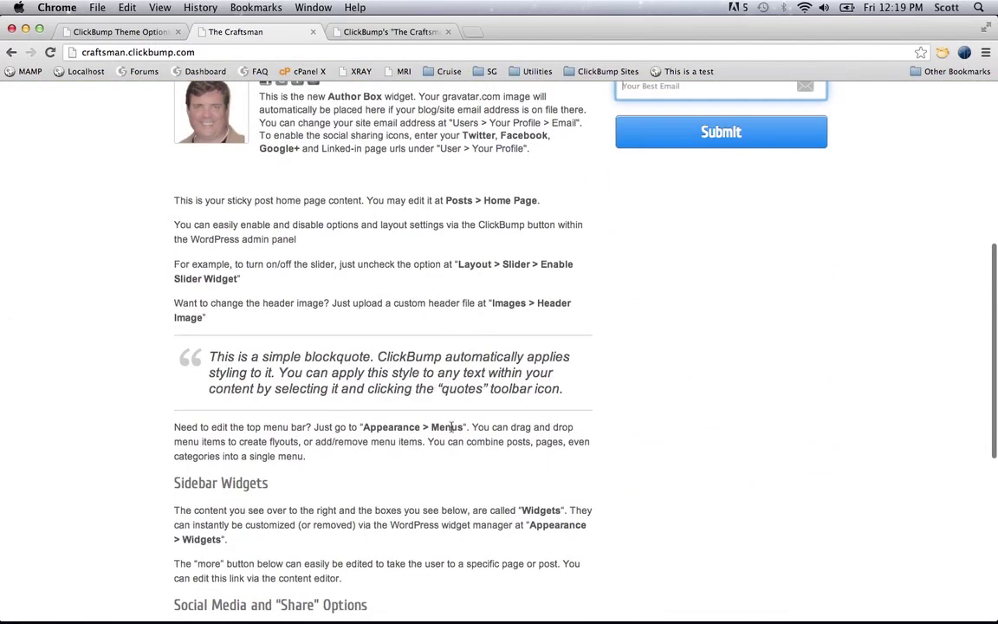
scroll(451, 427, "down", 9)
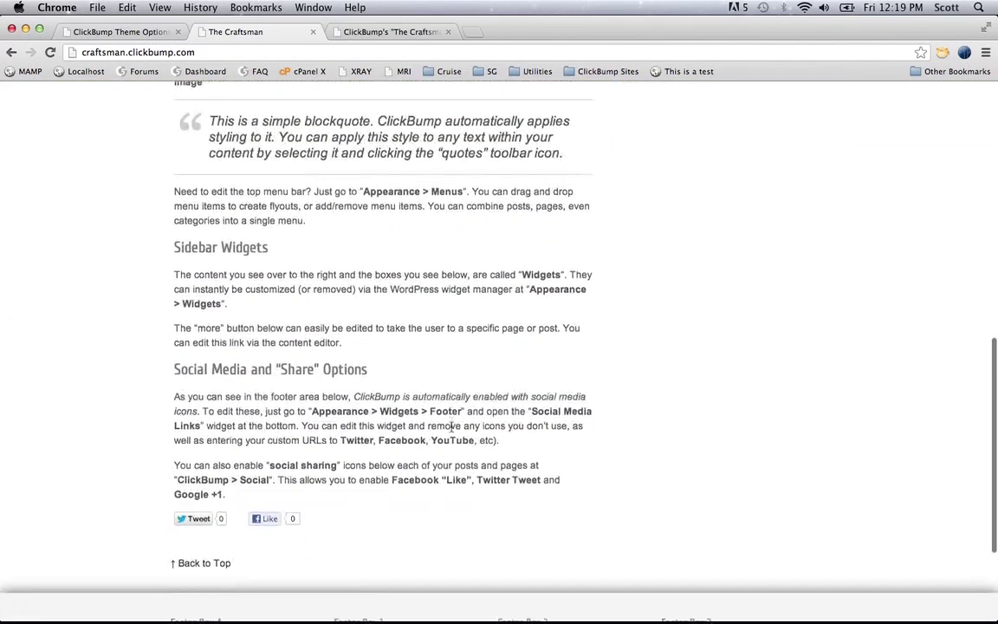
scroll(452, 426, "down", 1)
scroll(451, 426, "up", 2)
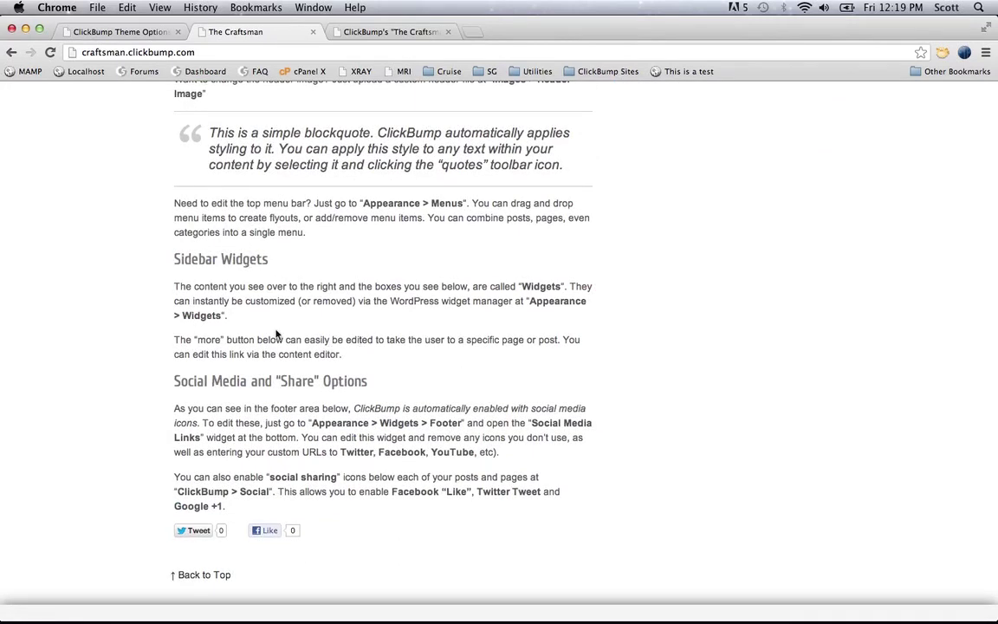
- Filter the site's posts to the sticky ones and open the Home post for editing
scroll(327, 405, "down", 6)
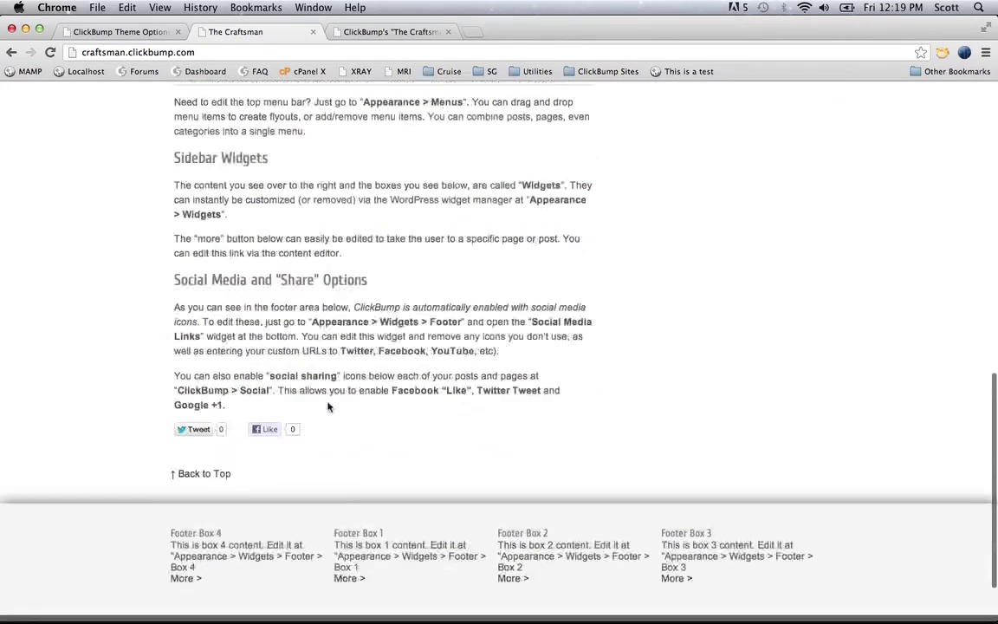
scroll(328, 401, "up", 15)
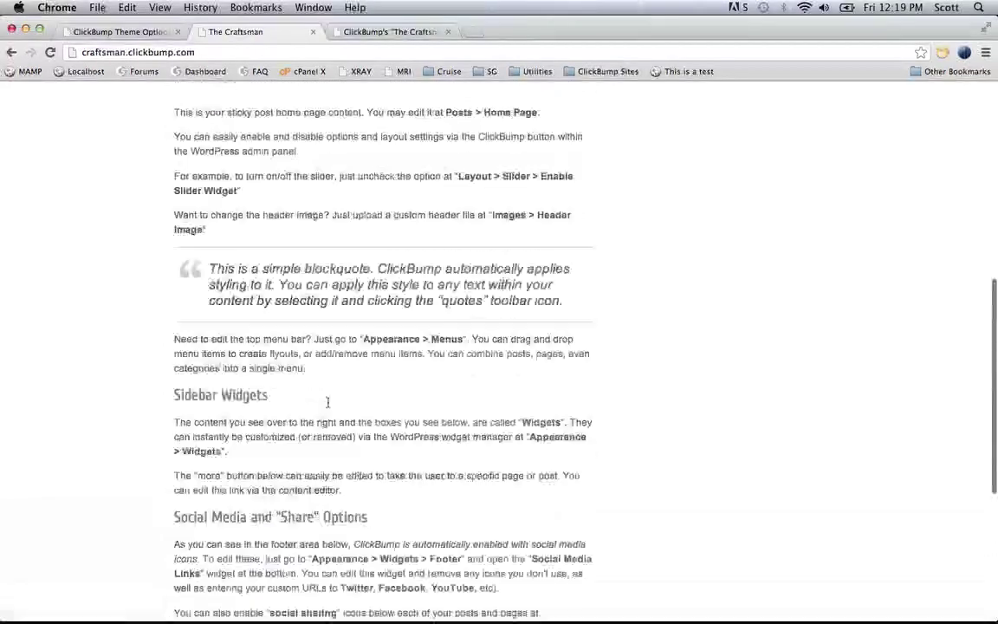
key("super+1")
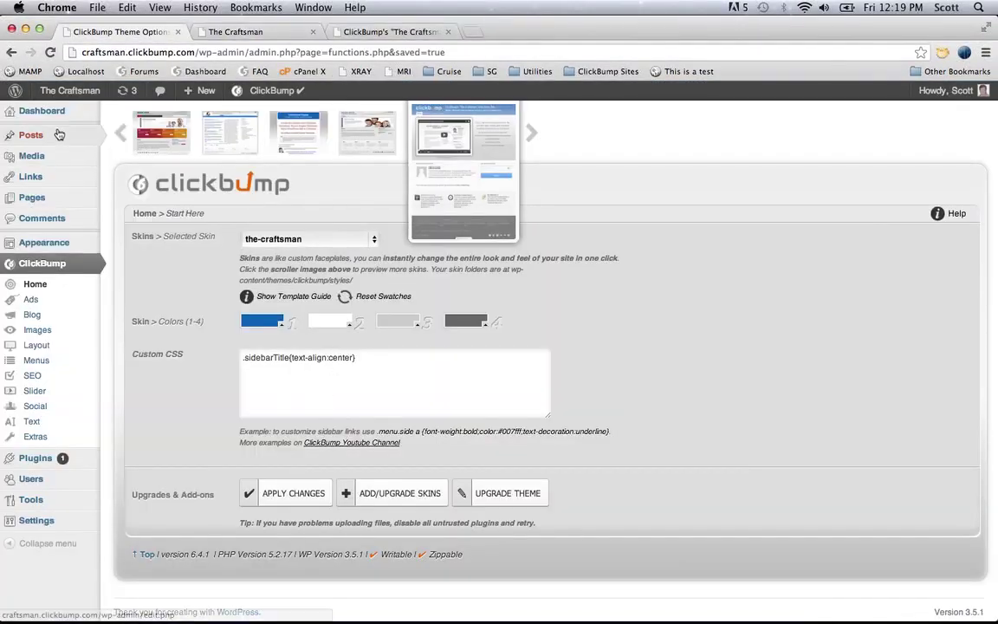
mouse_move(52, 134)
left_click(146, 135)
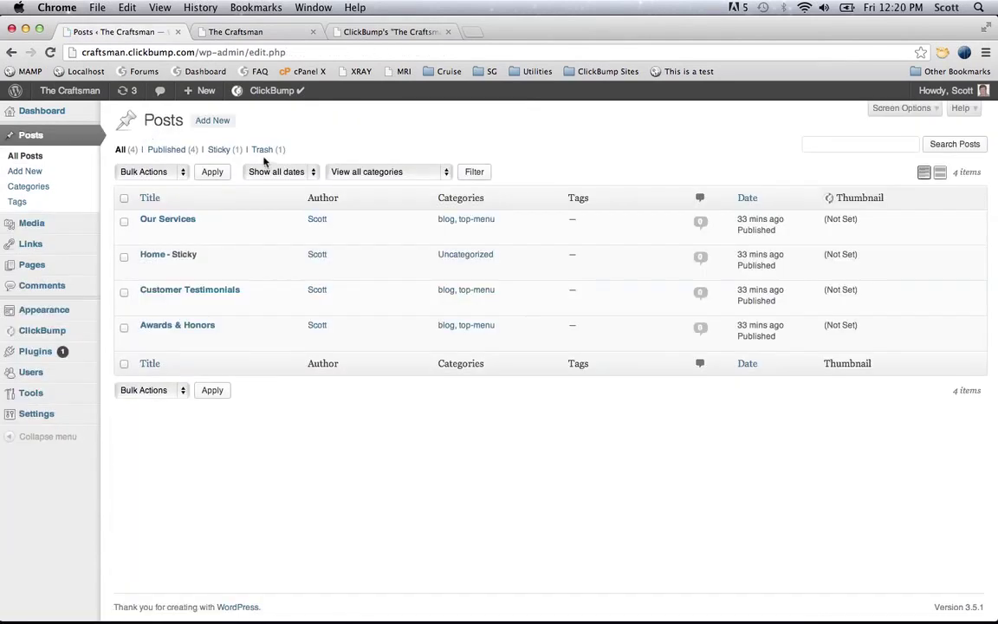
left_click(227, 150)
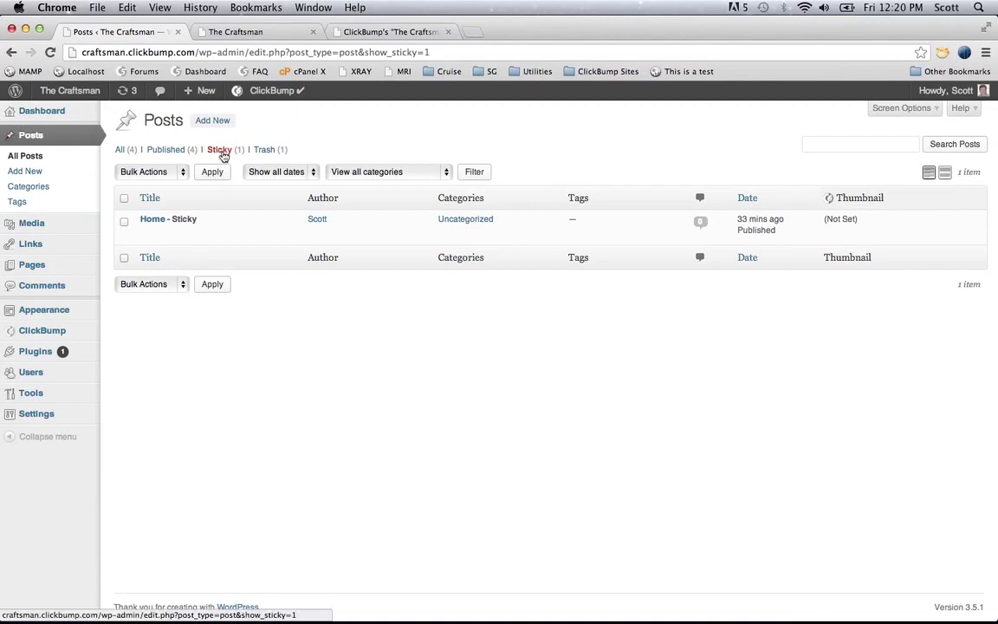
left_click(155, 220)
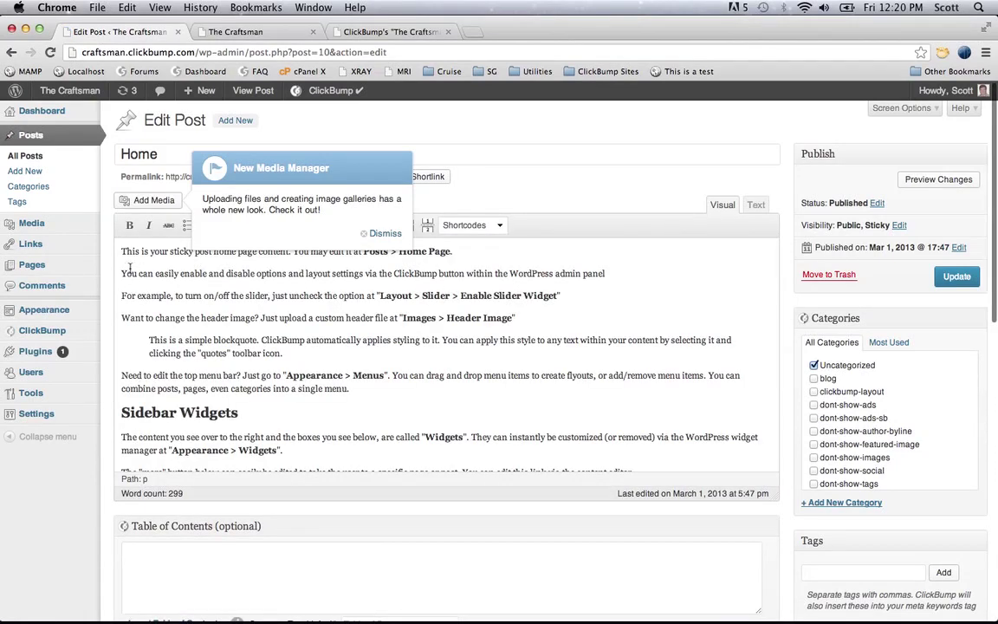
- Check how much sticky post text the demo site's home page contains and return to the Home post editor
key("ctrl+Tab")
key("ctrl+Tab")
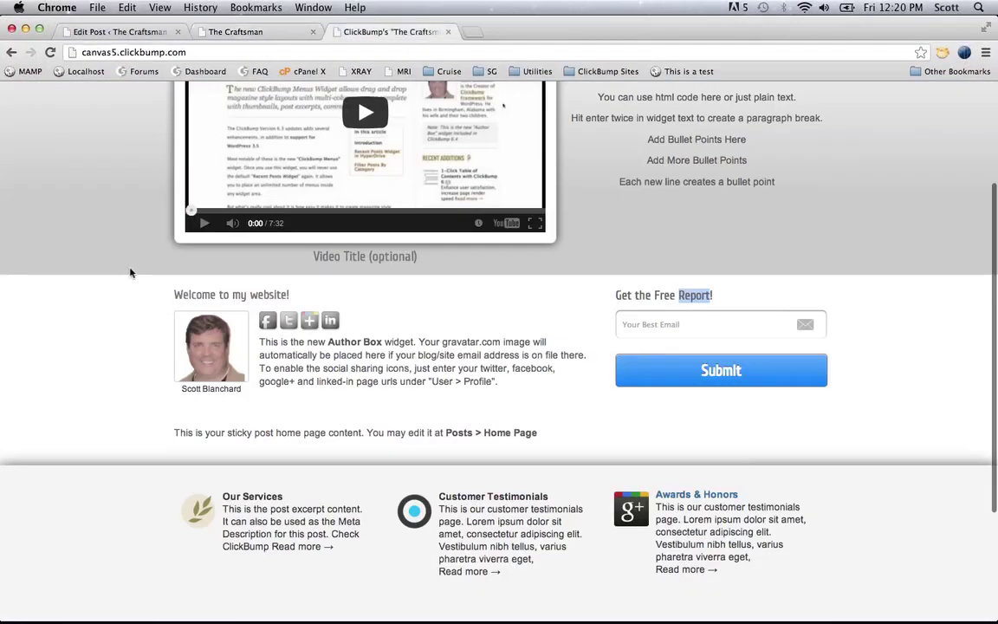
double_click(318, 431)
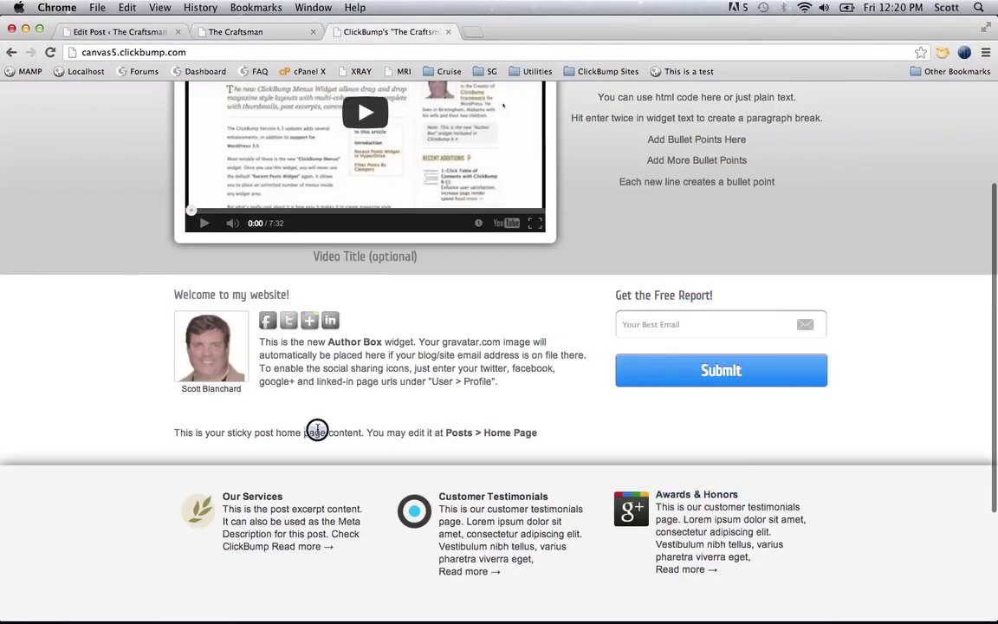
key("ctrl+shift+Tab")
key("ctrl+shift+Tab")
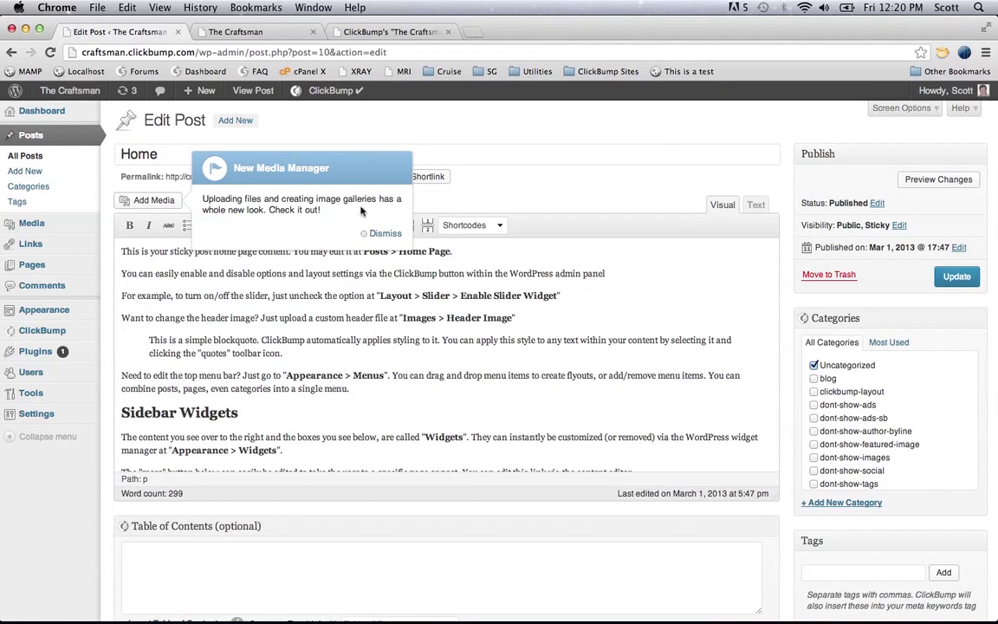
- Dismiss the New Media Manager notice, delete everything after the Home post's first paragraph and update the post
left_click(388, 233)
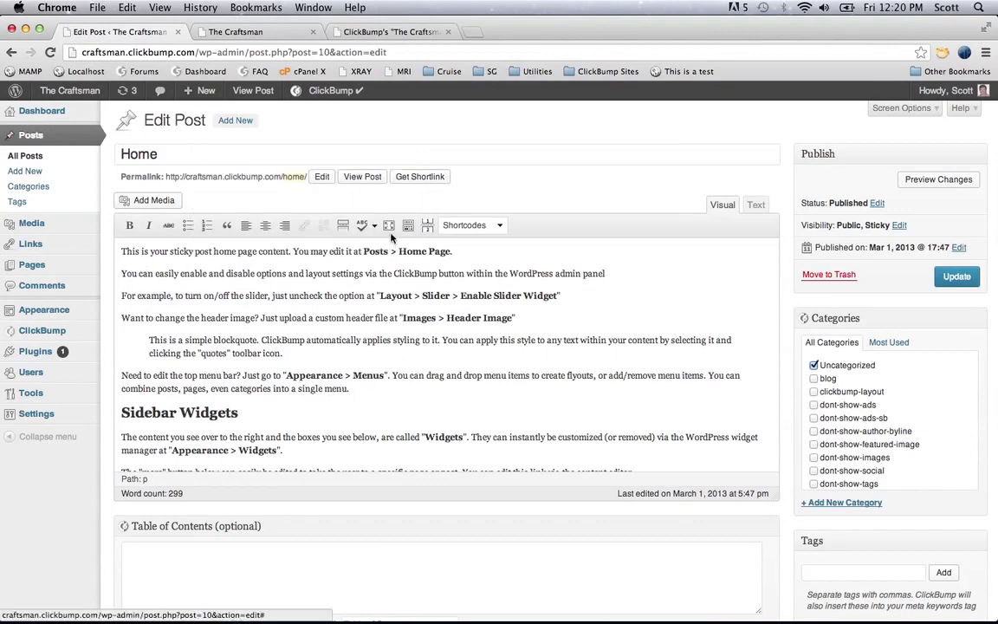
left_click_drag(121, 272, 619, 526)
key("BackSpace")
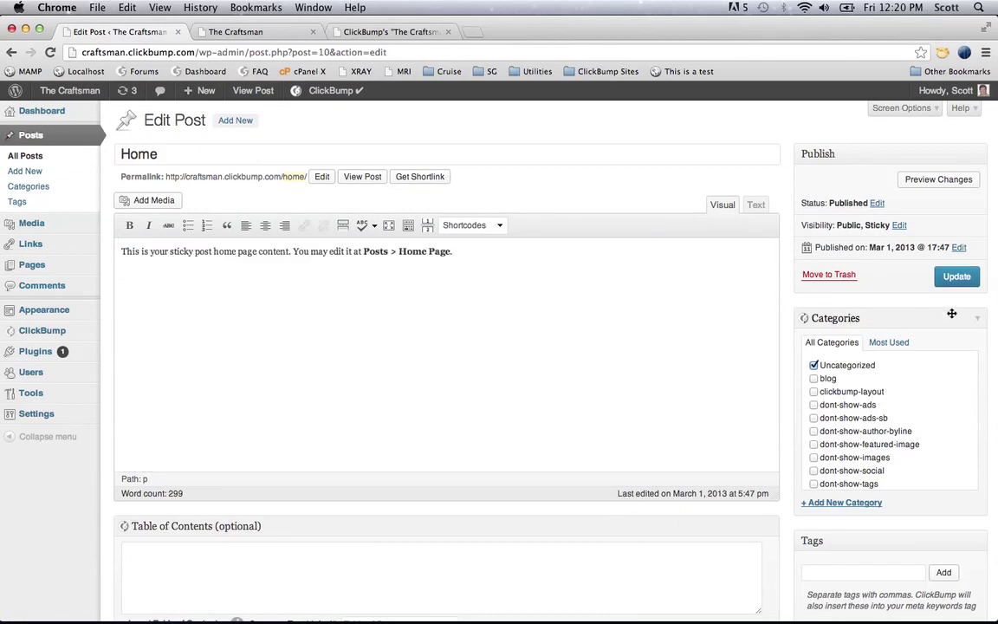
left_click(956, 276)
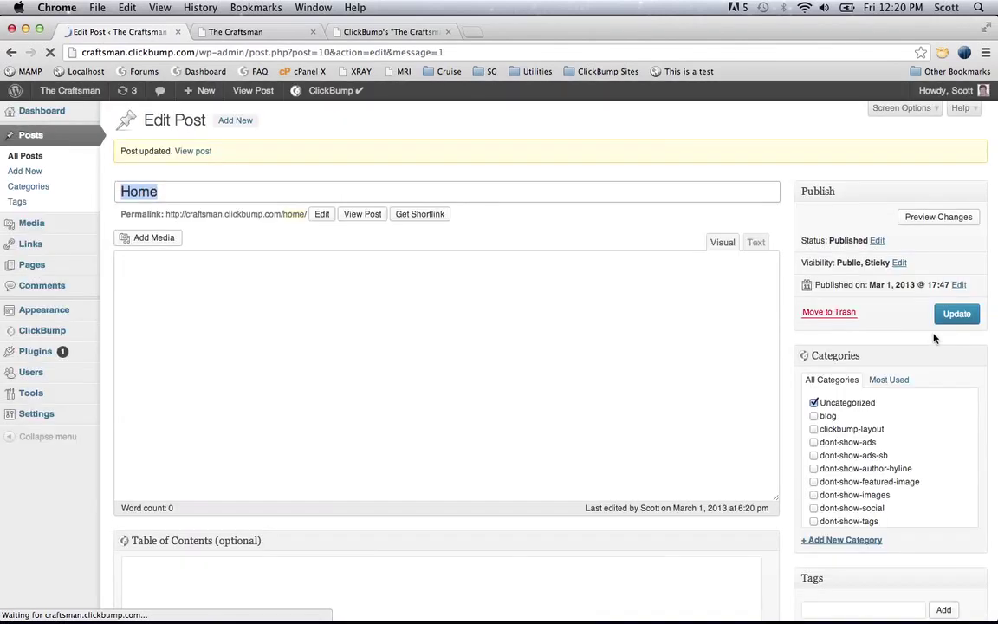
- Reload the site's home page and check the shortened sticky post content down to the footer
key("ctrl+Tab")
key("super+r")
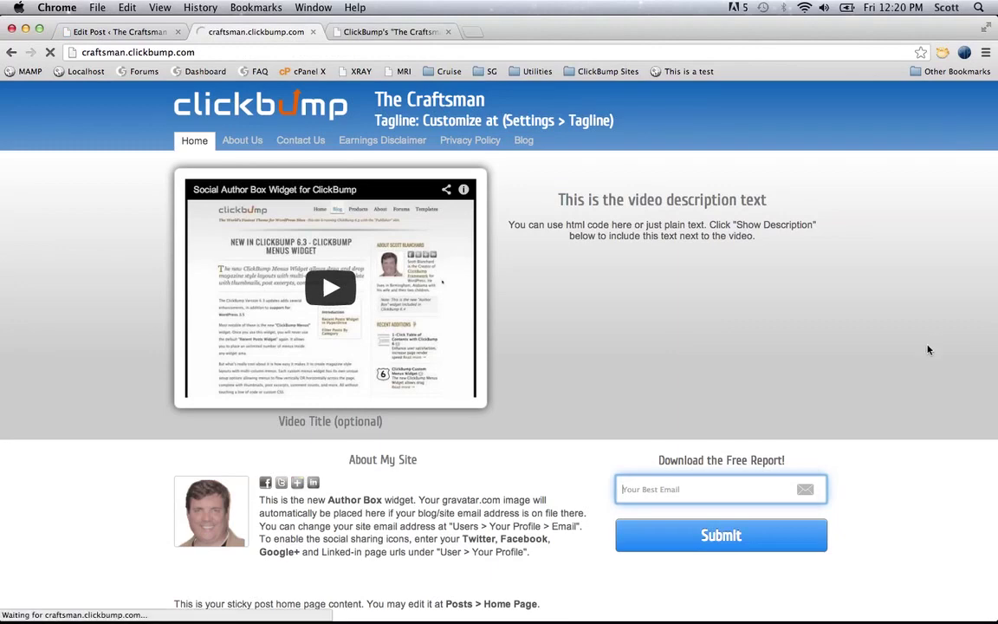
scroll(849, 364, "down", 5)
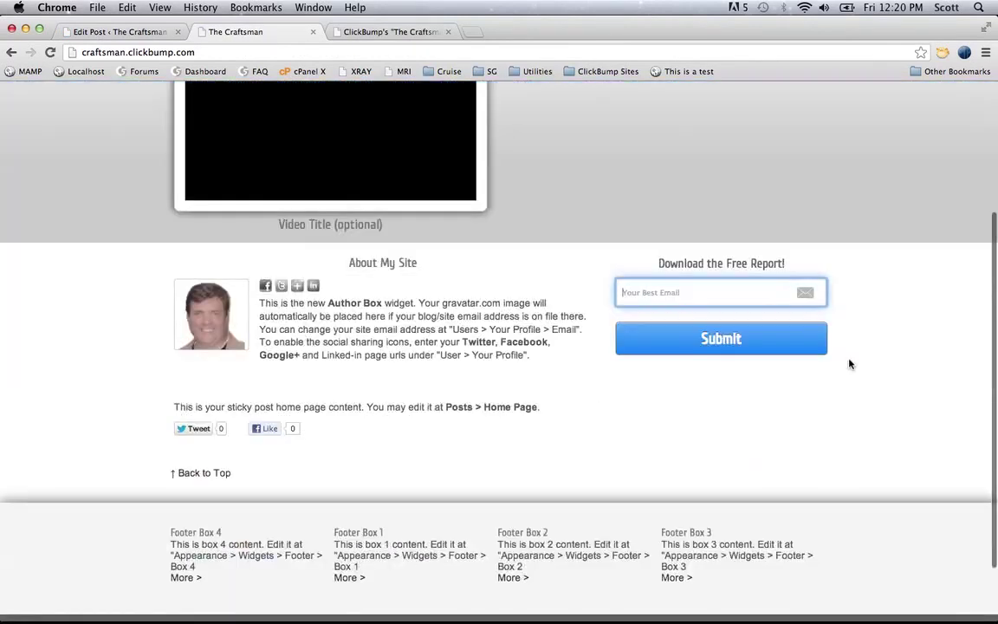
scroll(849, 364, "down", 2)
scroll(849, 364, "up", 6)
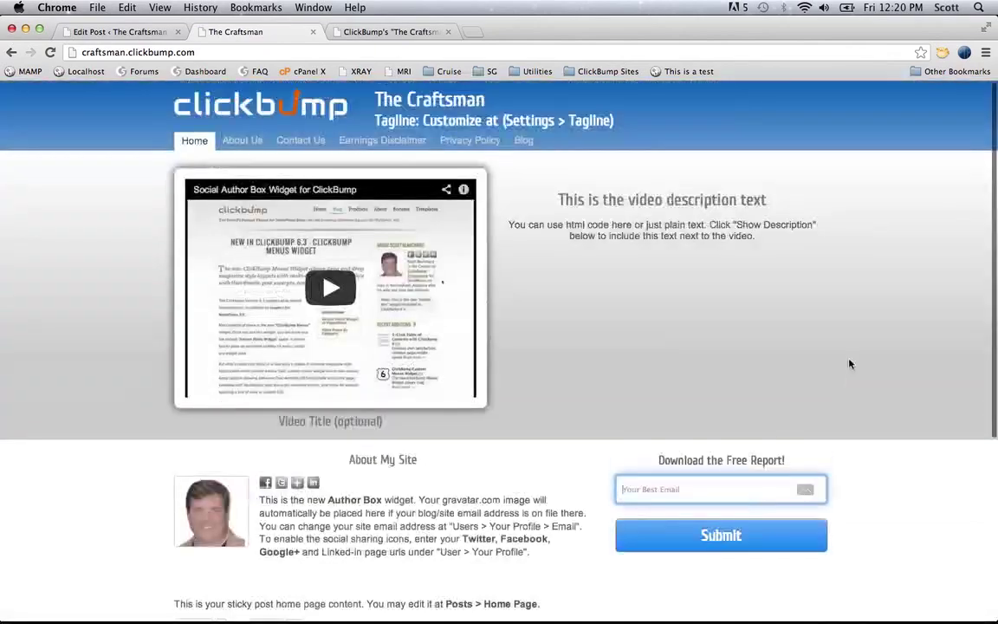
- Review the demo site's home page from the video area down to the three post excerpts with thumbnails and the footer
key("ctrl+Tab")
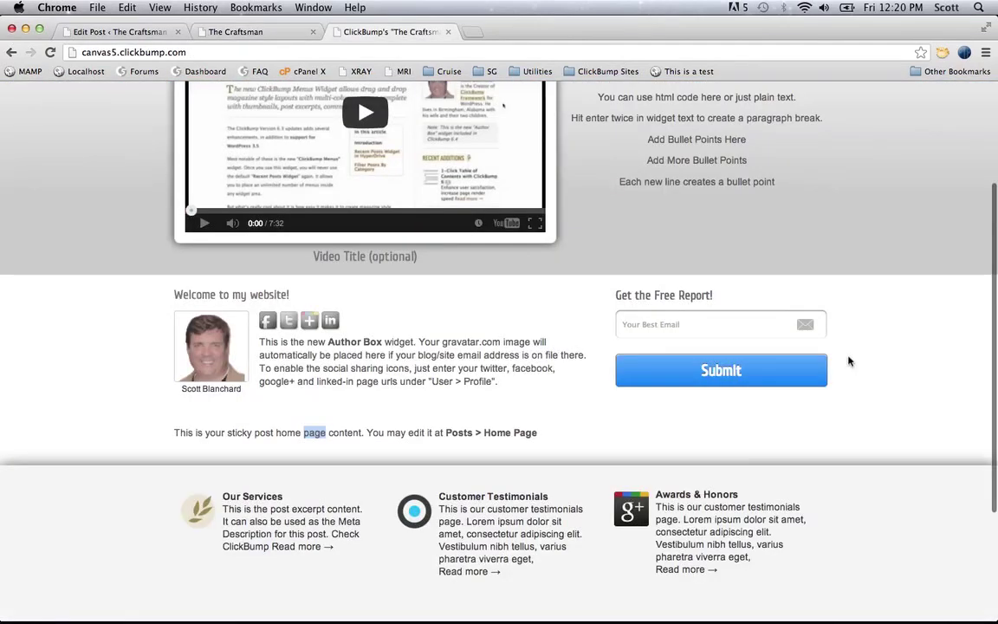
scroll(849, 361, "up", 5)
scroll(849, 362, "down", 1)
scroll(849, 361, "down", 1)
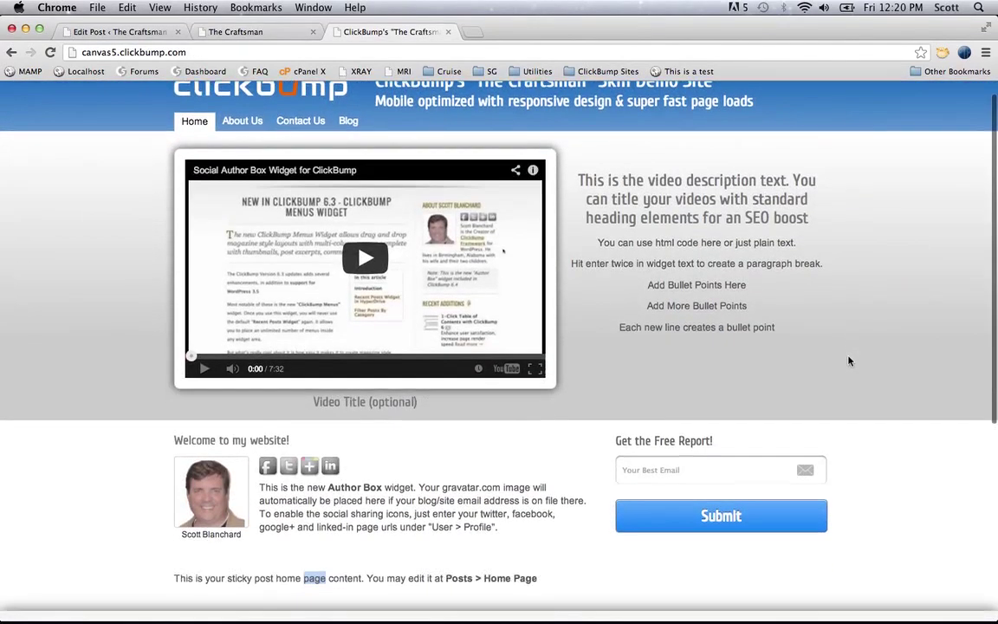
scroll(849, 361, "down", 5)
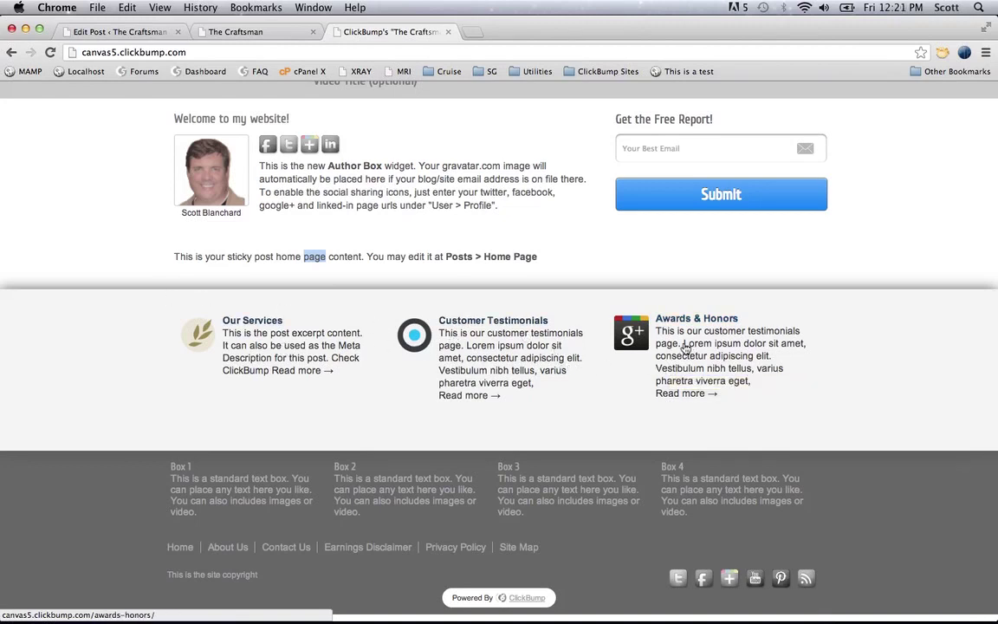
- Return to the WordPress admin's full posts list and open the Our Services post for editing
key("ctrl+shift+Tab")
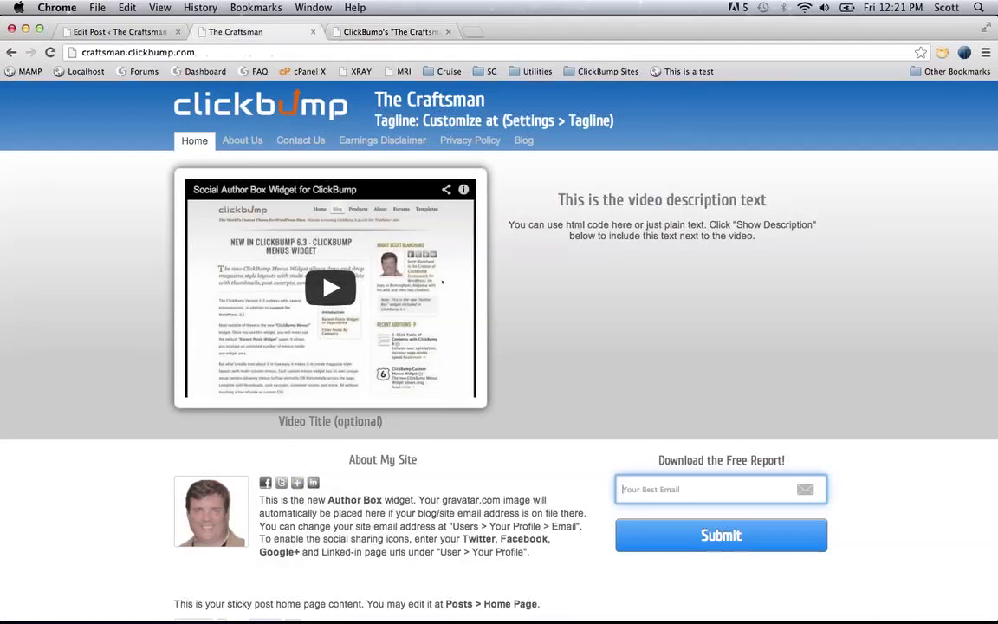
key("ctrl+shift+Tab")
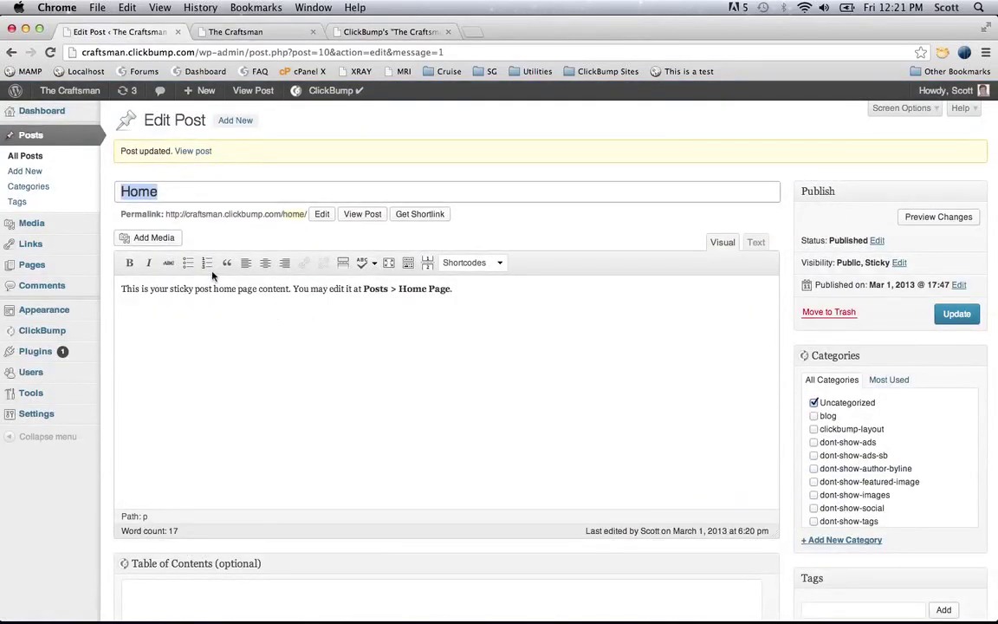
left_click(63, 157)
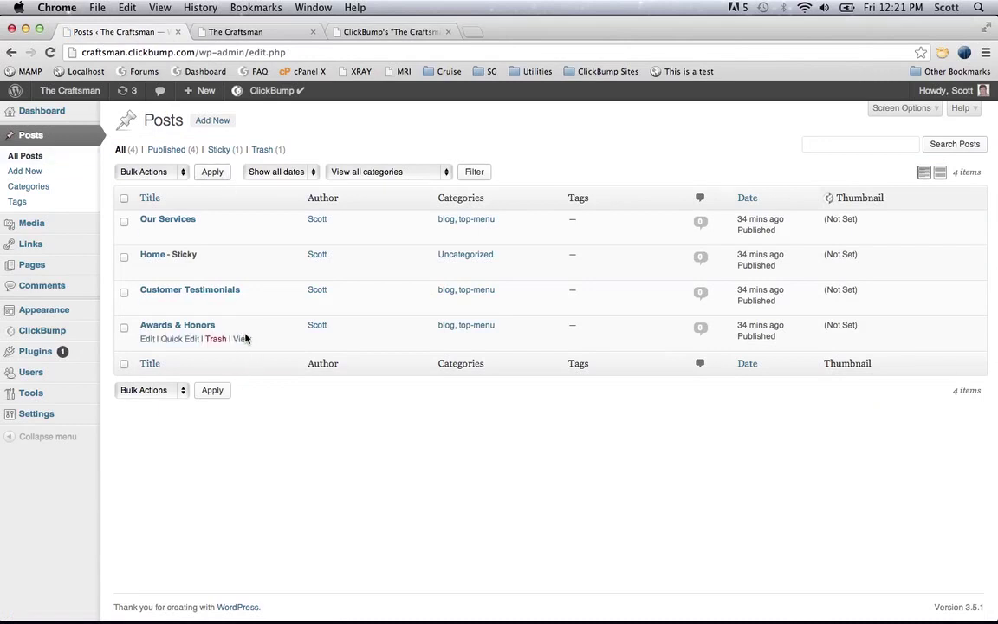
left_click(149, 221)
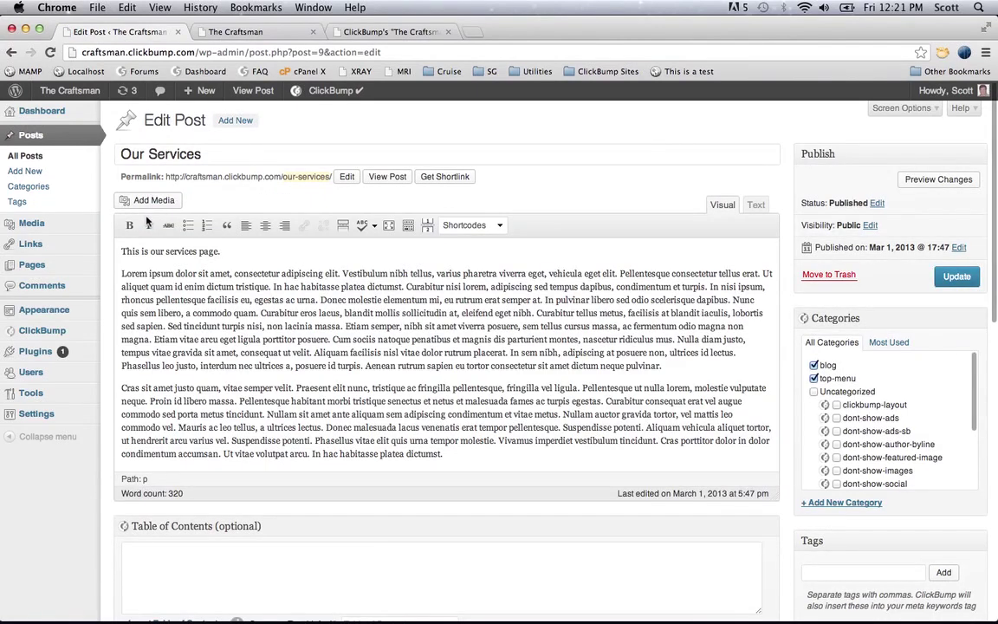
- Collapse the Categories and Tags boxes and move the Featured Image box directly below Publish
left_click(978, 318)
left_click(979, 356)
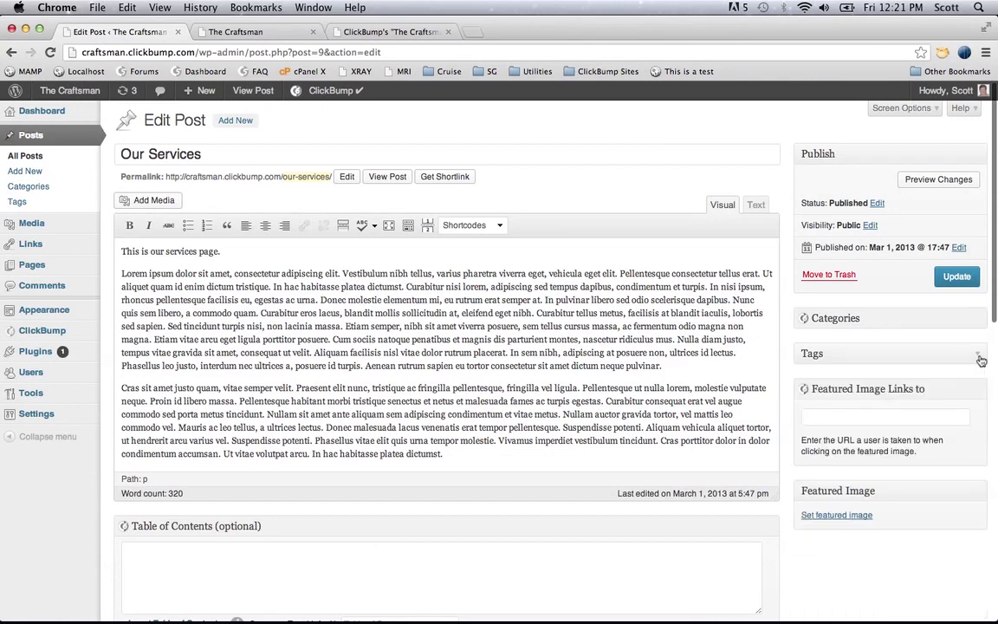
left_click_drag(926, 487, 942, 309)
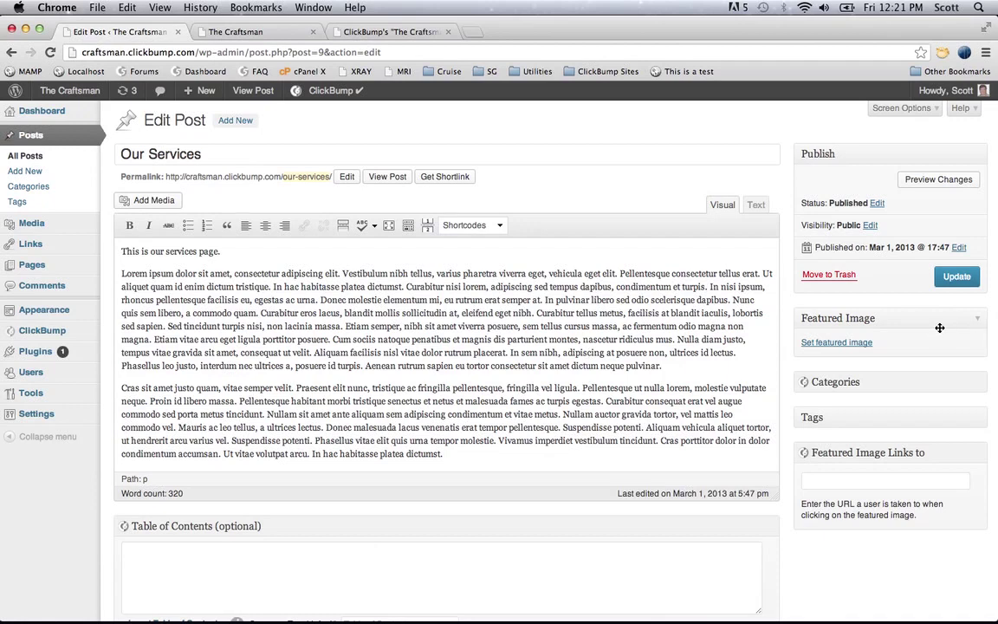
- Upload speed.jpg, six.png, target.png and wheat.png from the Desktop's images/thumbs folder and set wheat.png as the Our Services post's featured image
left_click(837, 343)
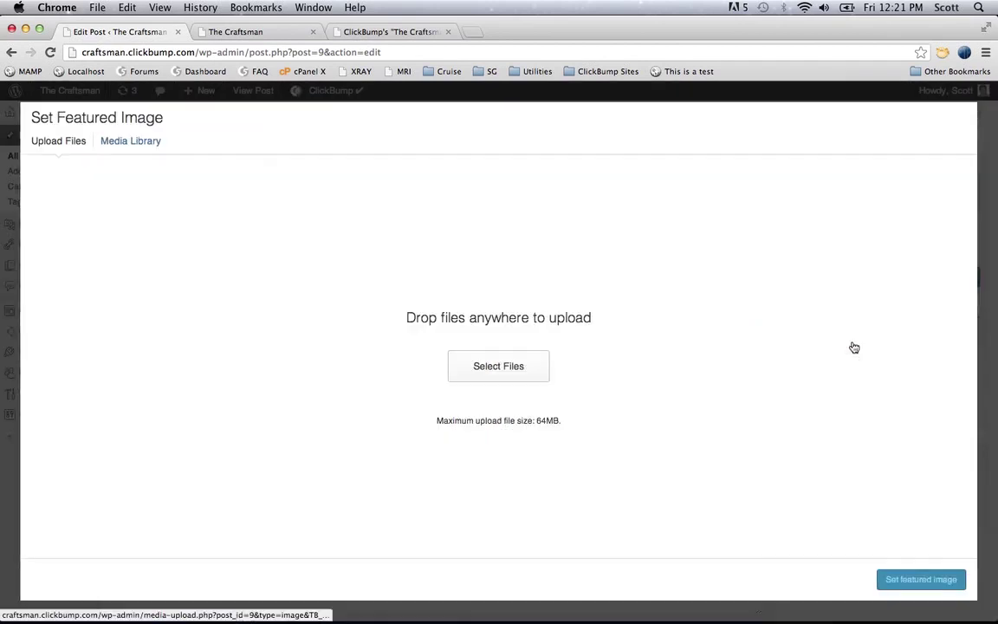
left_click(525, 371)
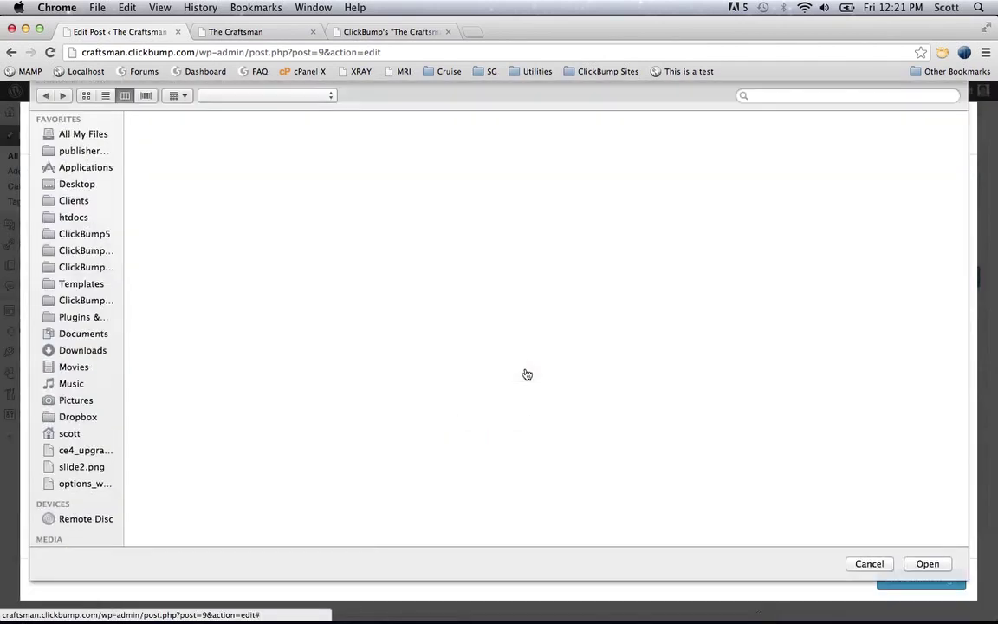
left_click(106, 185)
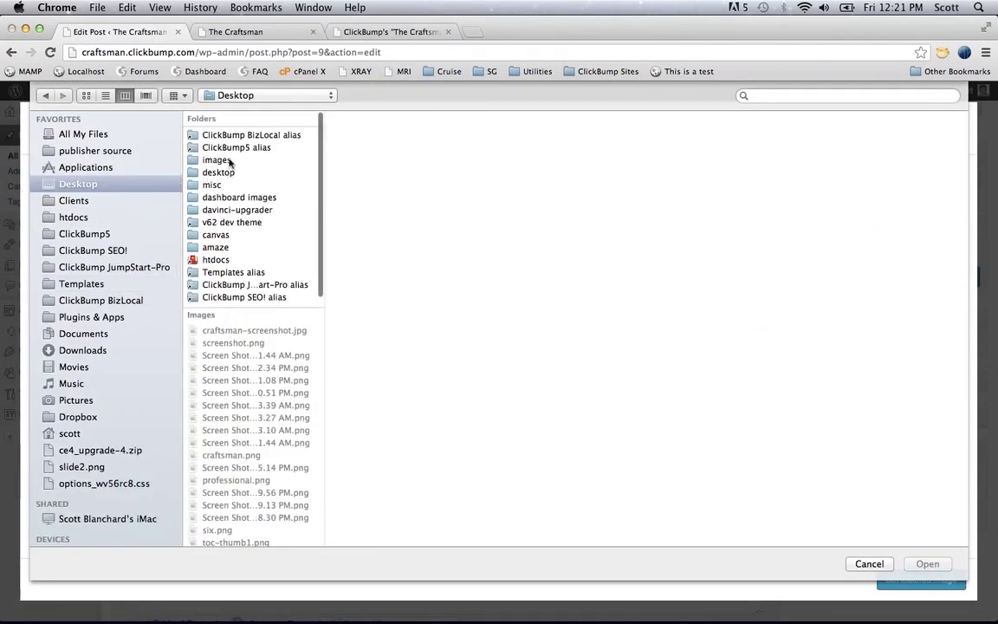
left_click(213, 159)
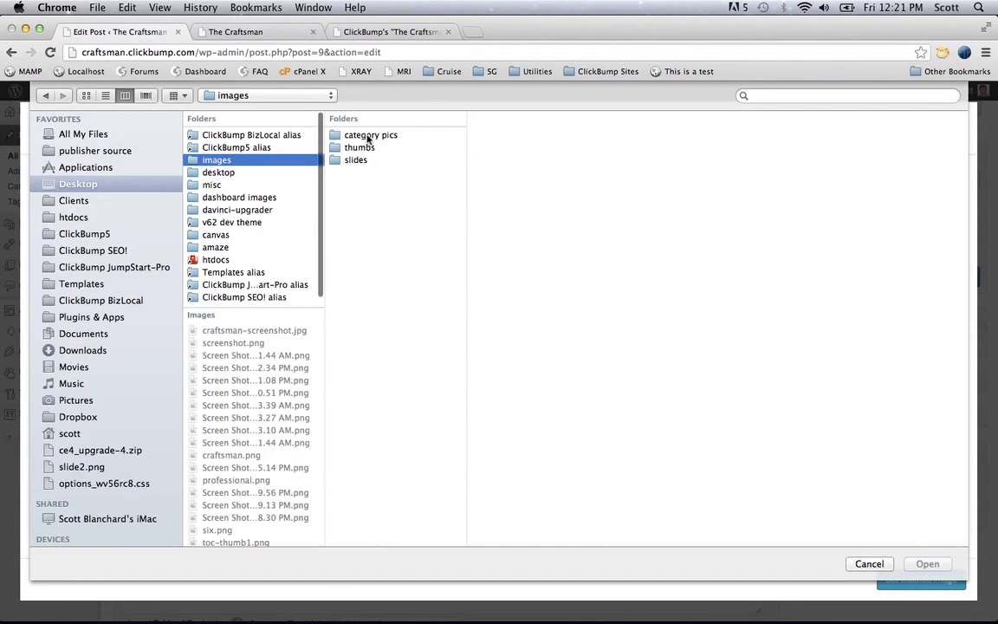
left_click(359, 149)
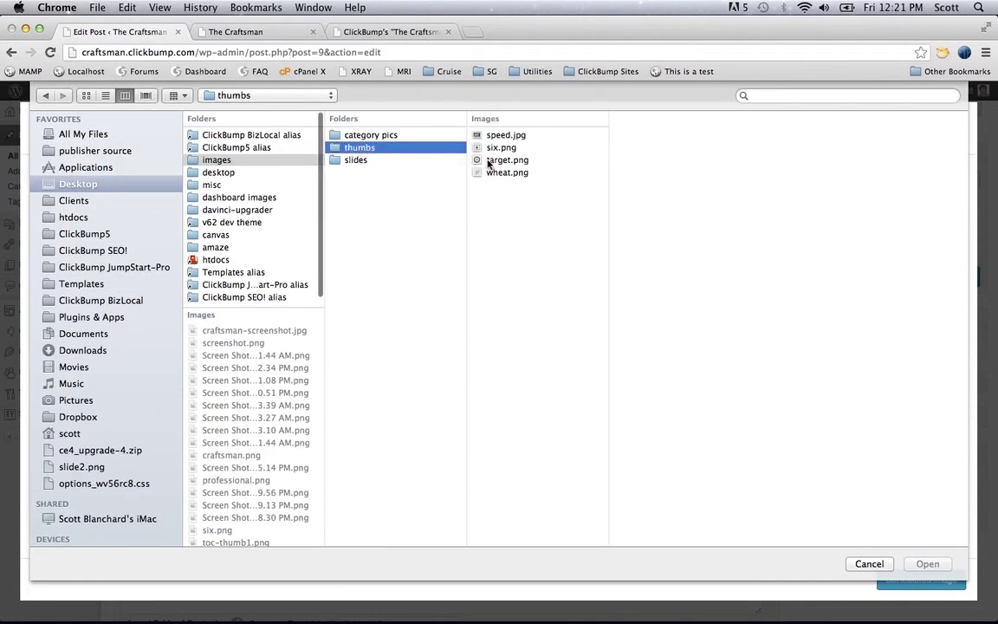
left_click(518, 136)
left_click(510, 173, "shift")
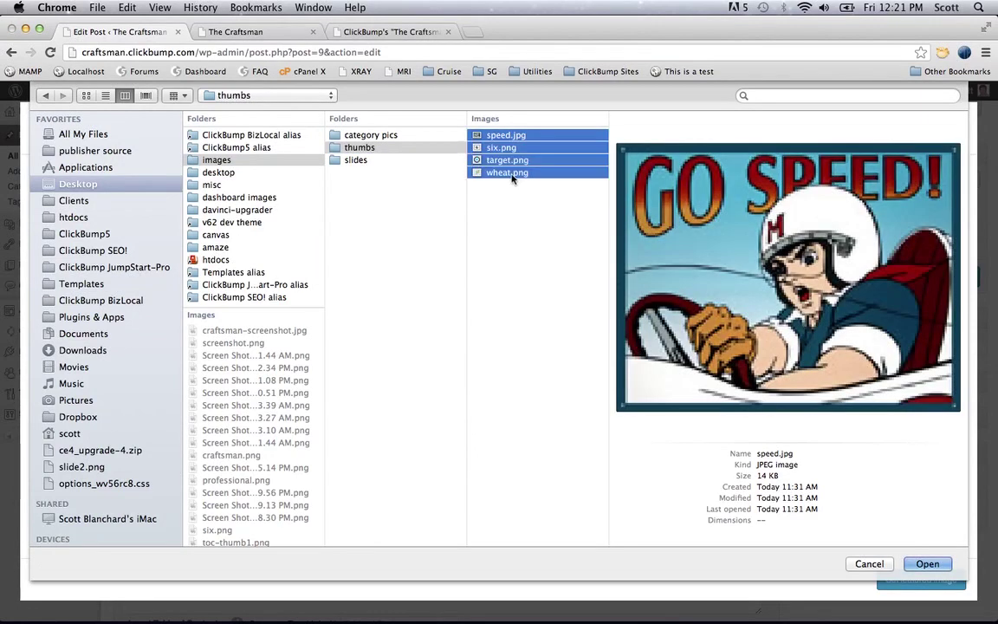
left_click(938, 564)
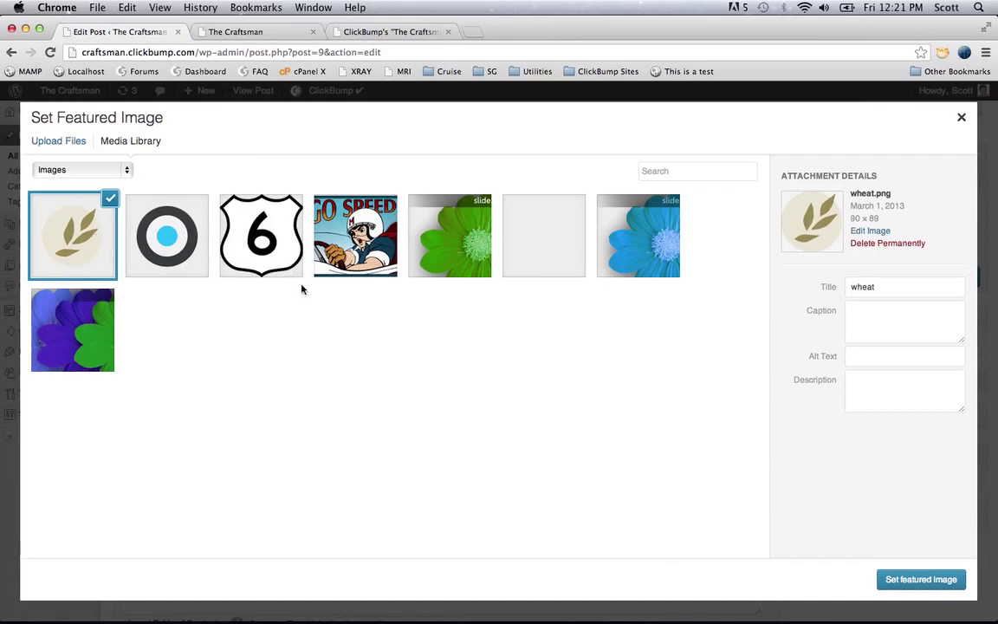
left_click(902, 579)
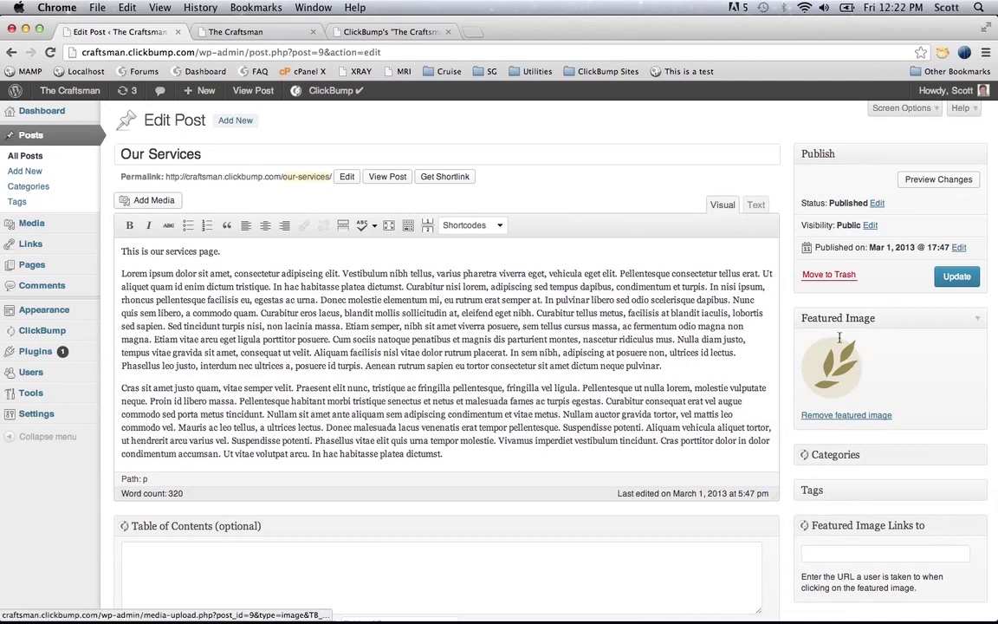
- Open the Customer Testimonials post from the full posts list and set target.png as its featured image
left_click(74, 159)
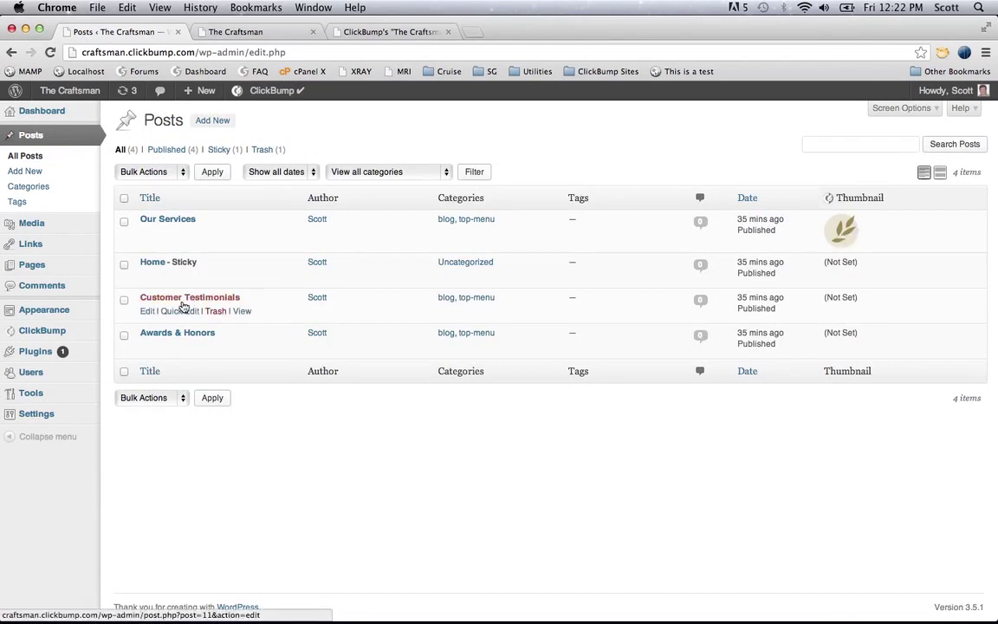
left_click(147, 310)
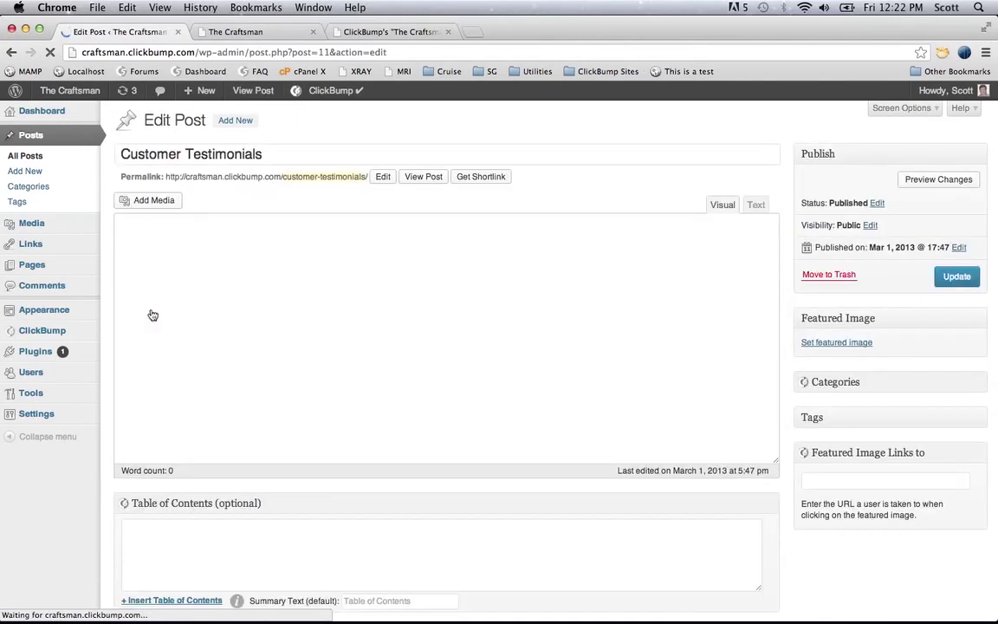
left_click(852, 343)
left_click(177, 240)
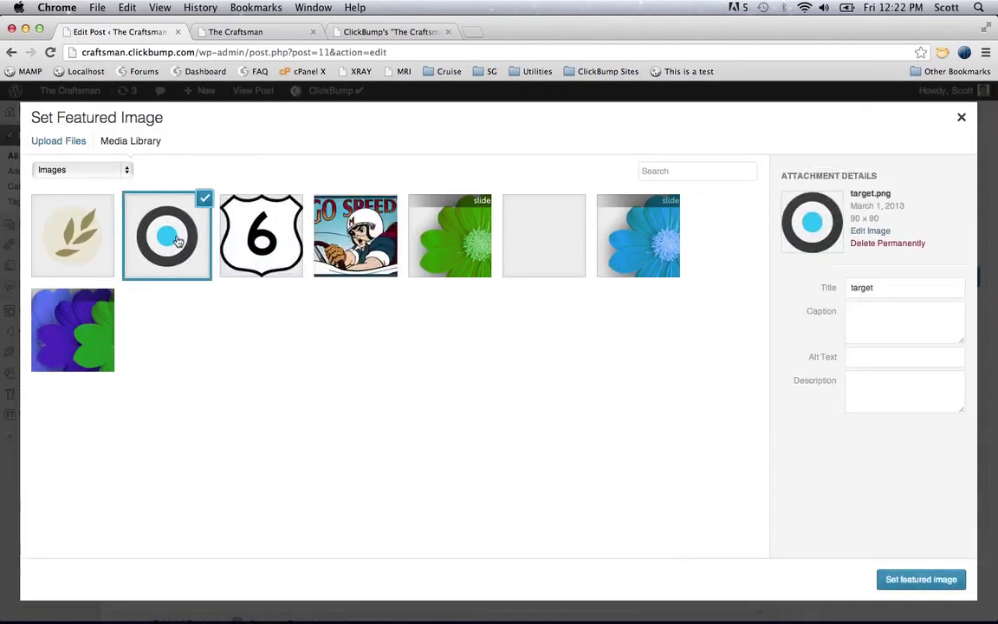
left_click(944, 579)
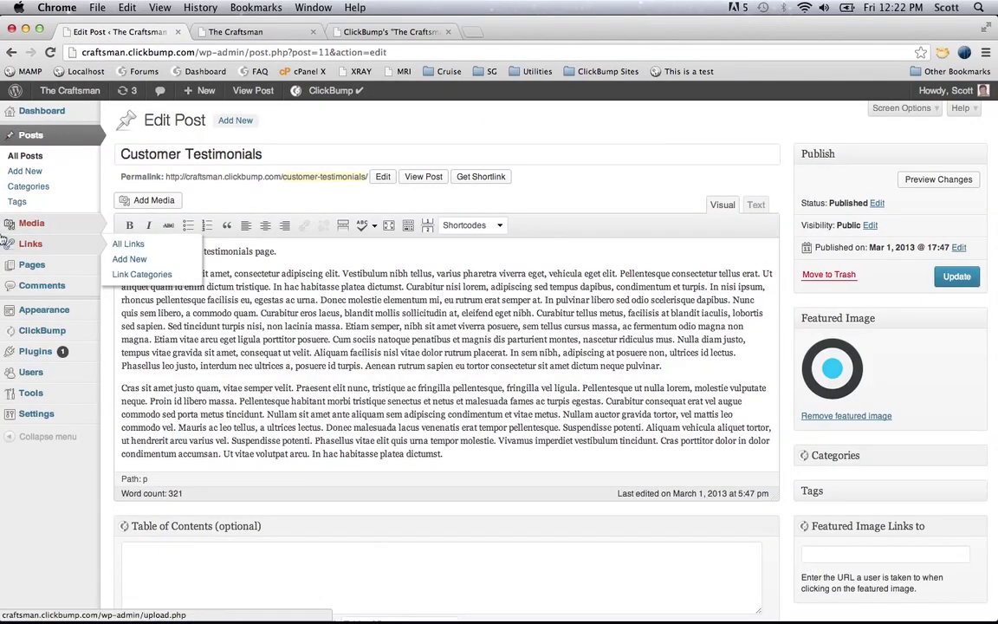
- Set six.png as the Awards & Honors post's featured image and return to the full posts list
left_click(60, 157)
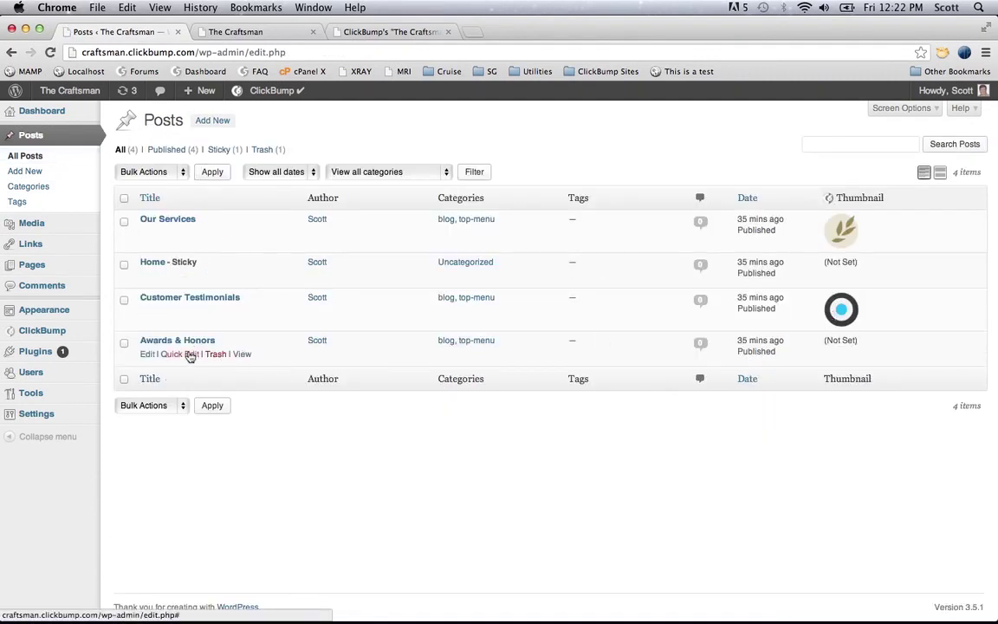
left_click(149, 356)
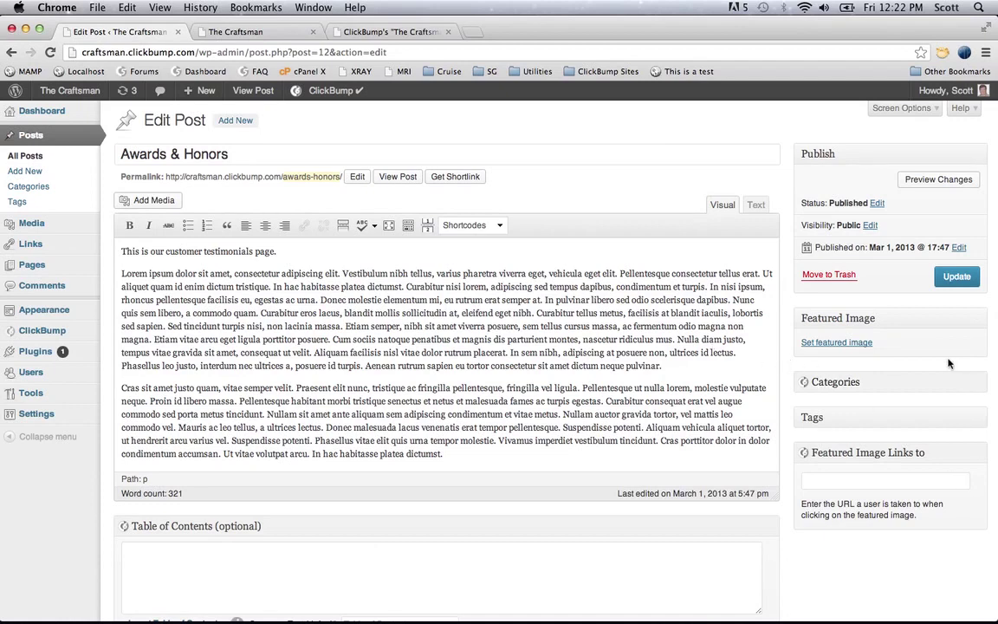
left_click(836, 342)
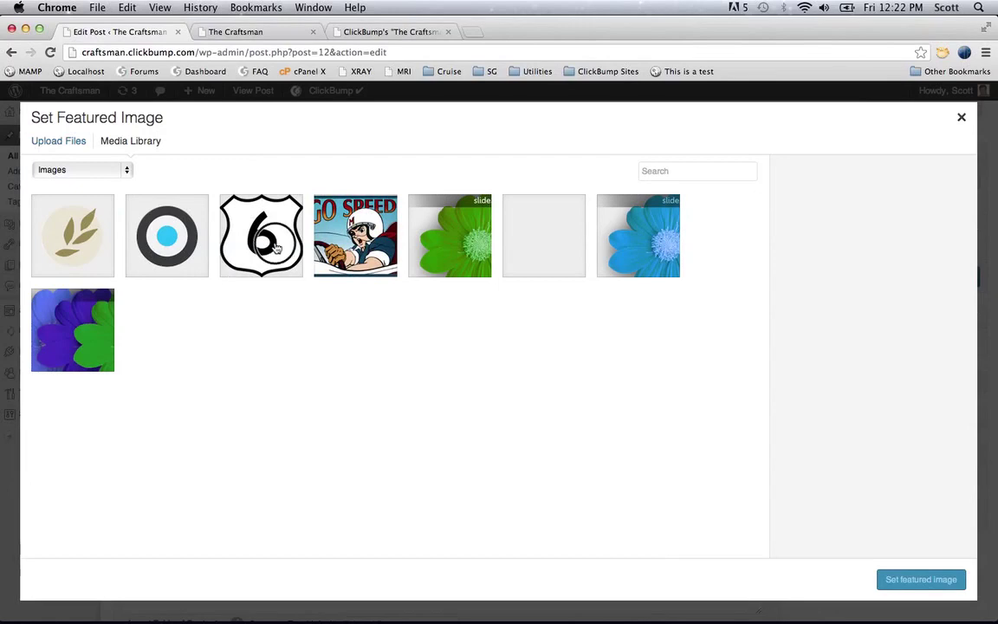
left_click(257, 227)
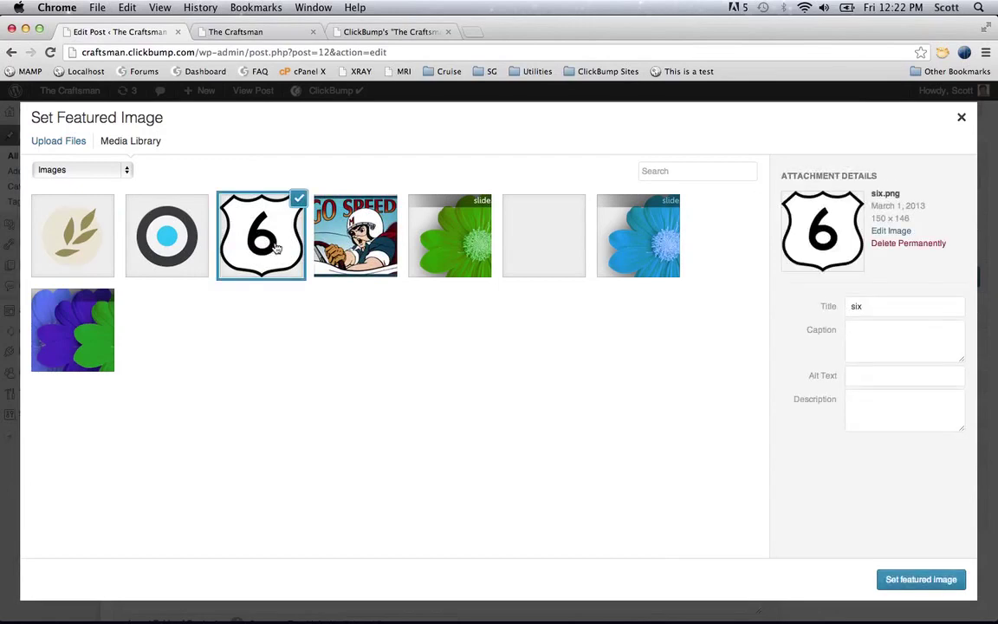
left_click(925, 579)
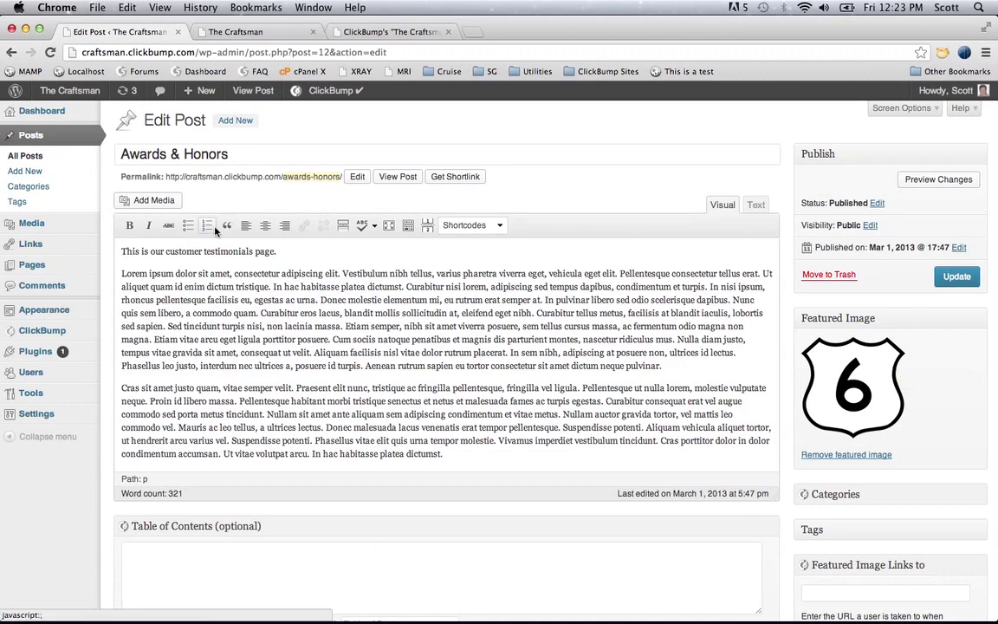
left_click(75, 165)
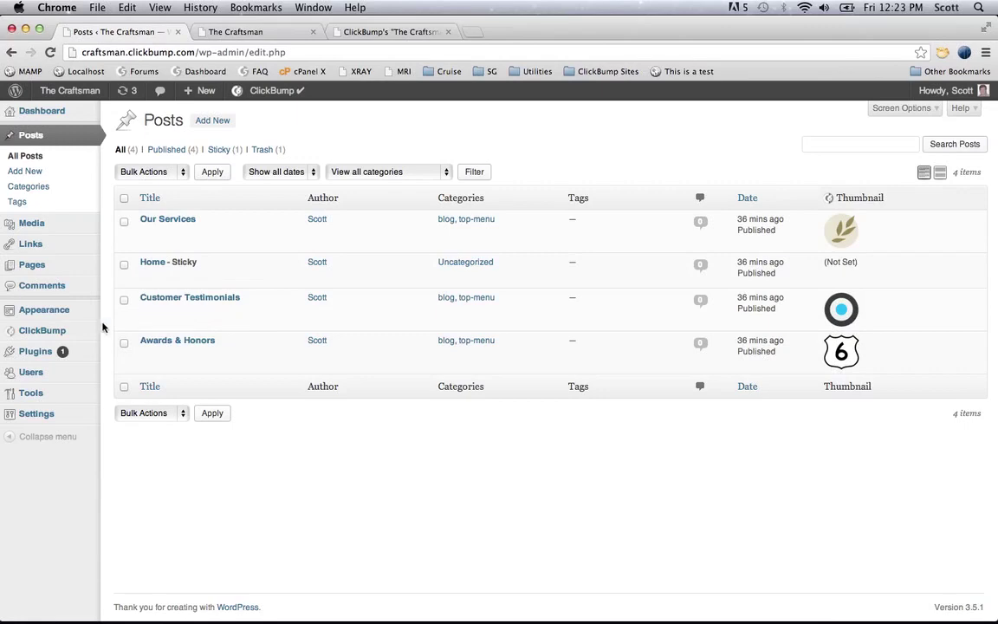
- Switch to The Craftsman's live home page and review it from the video area down to the footer
mouse_move(74, 319)
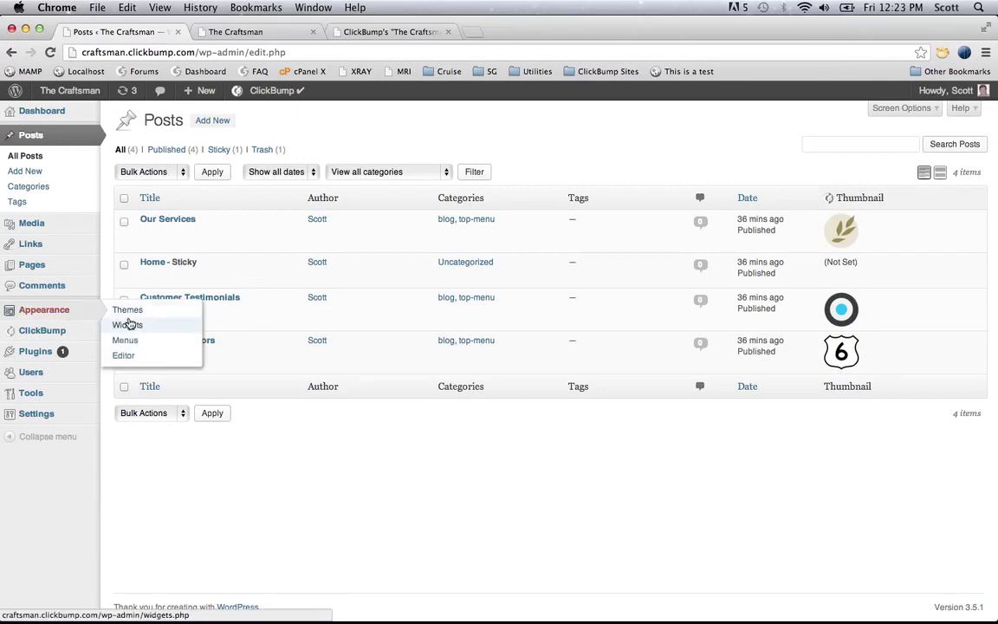
key("ctrl+Tab")
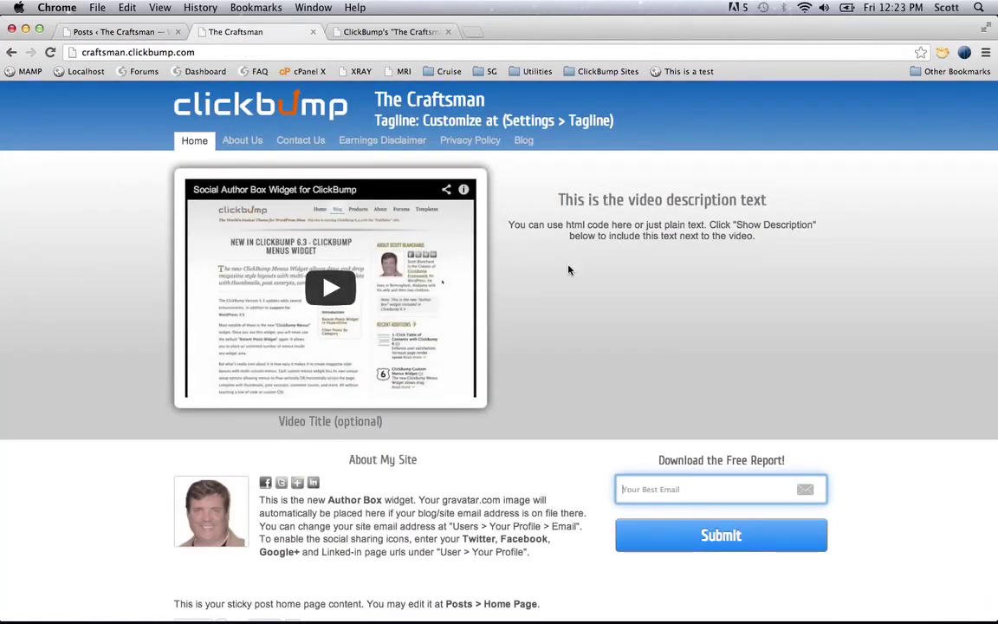
scroll(568, 269, "down", 5)
scroll(568, 270, "up", 2)
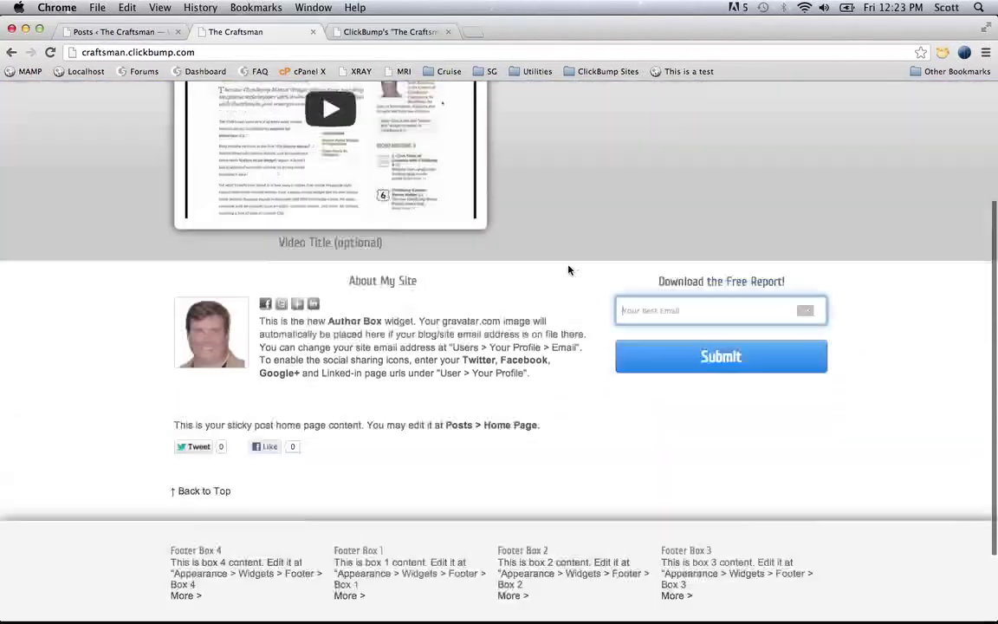
scroll(568, 269, "up", 3)
scroll(589, 263, "down", 2)
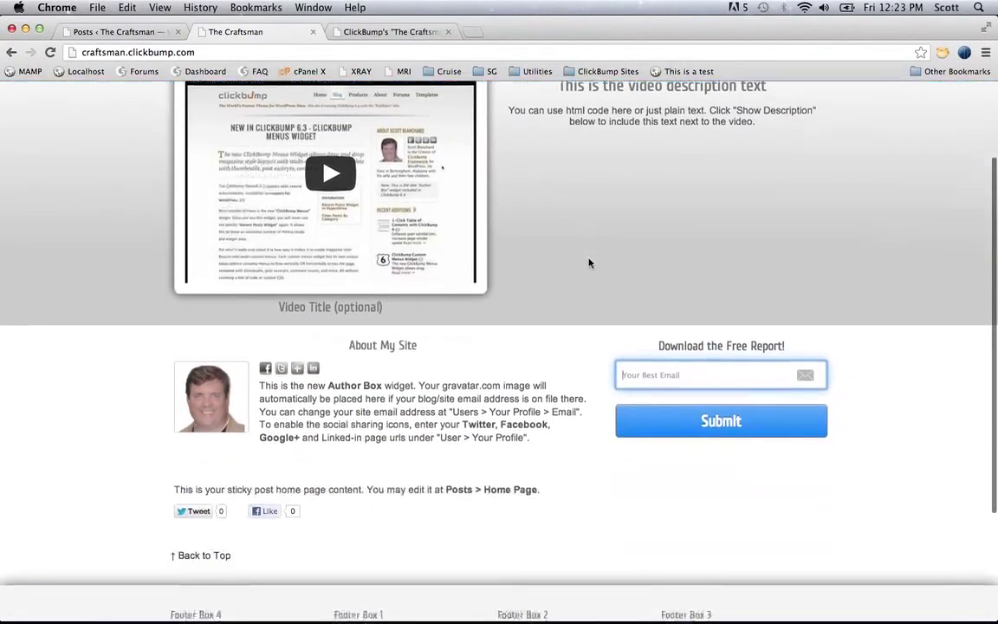
scroll(589, 262, "down", 4)
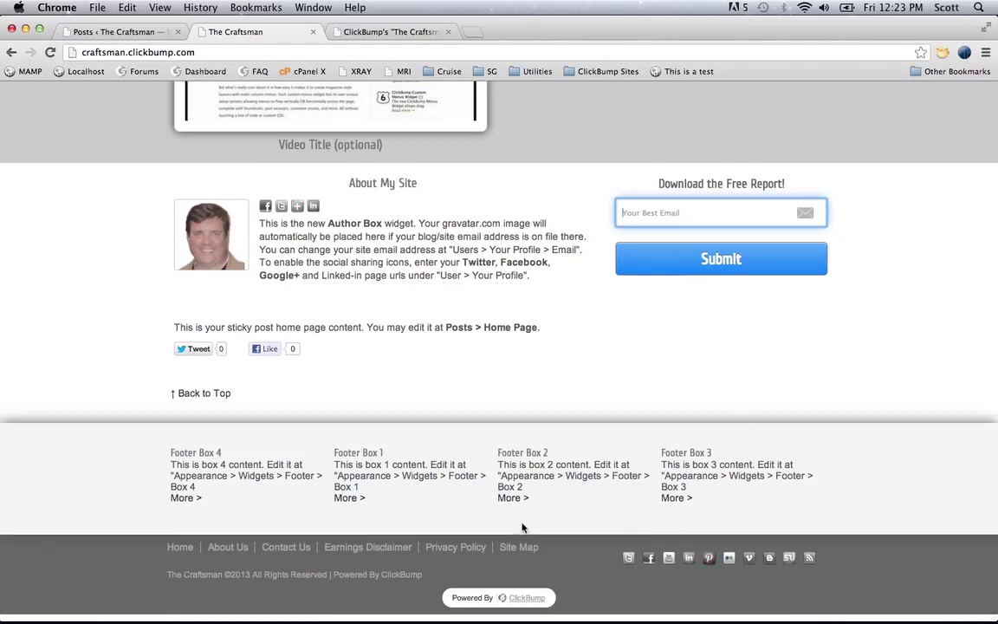
- Open the live site's Site Map, go to the March 2013 archive and open the full Our Services post
left_click(534, 548)
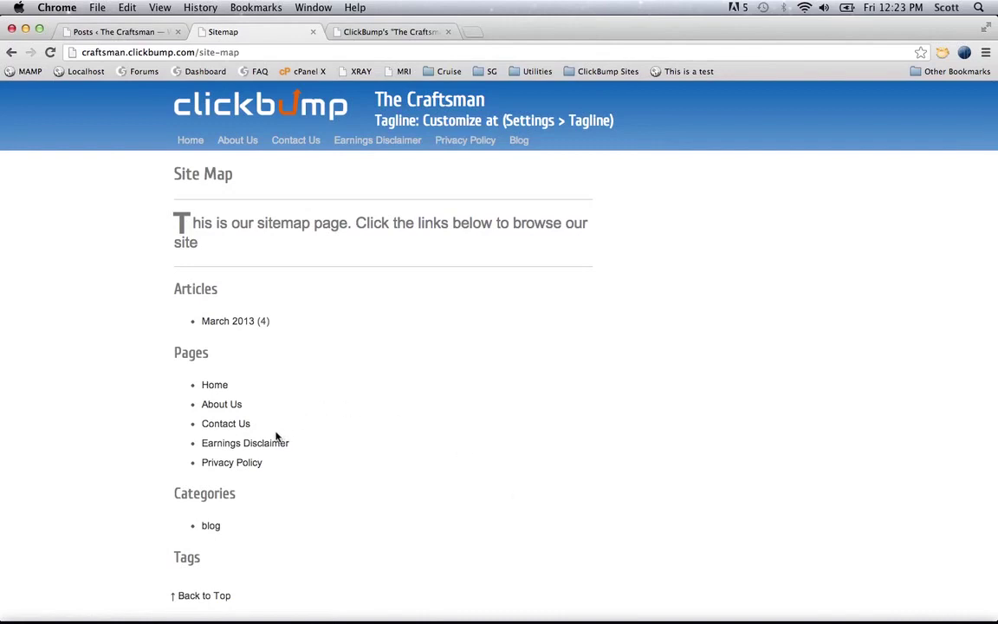
scroll(310, 407, "down", 3)
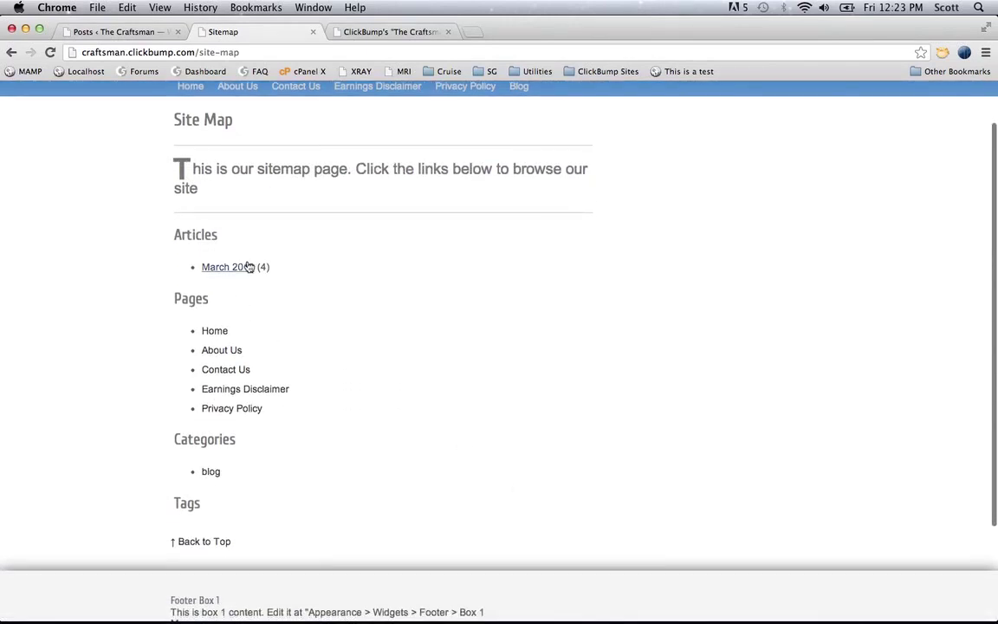
left_click(245, 267)
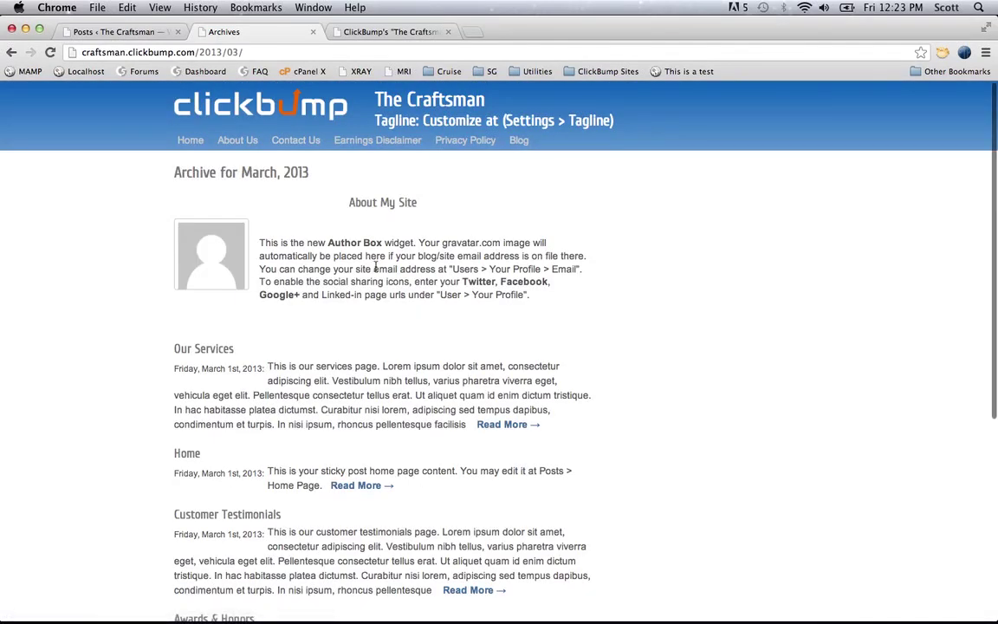
scroll(375, 269, "down", 5)
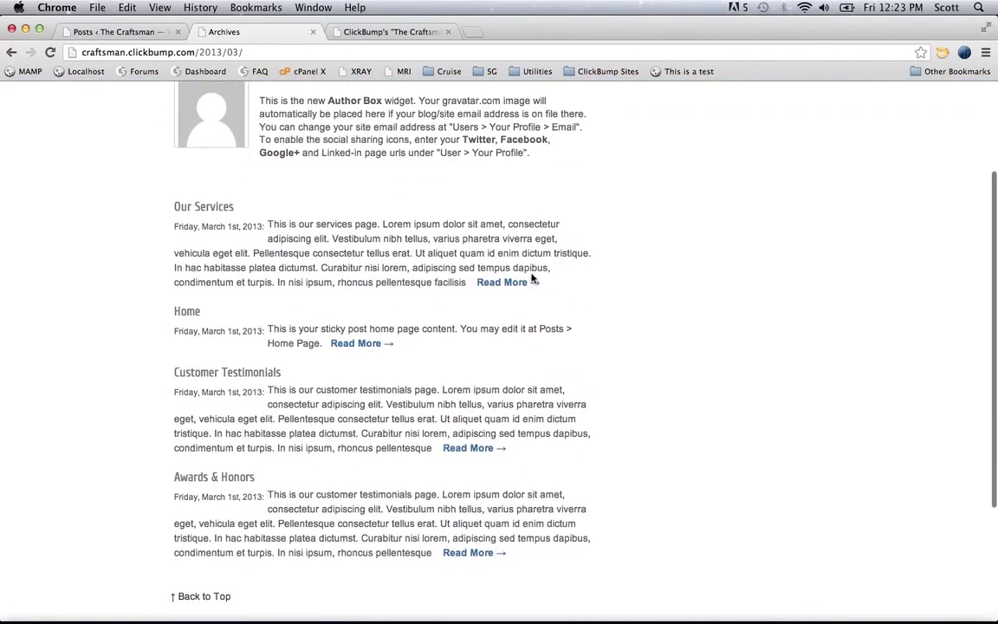
left_click(530, 281)
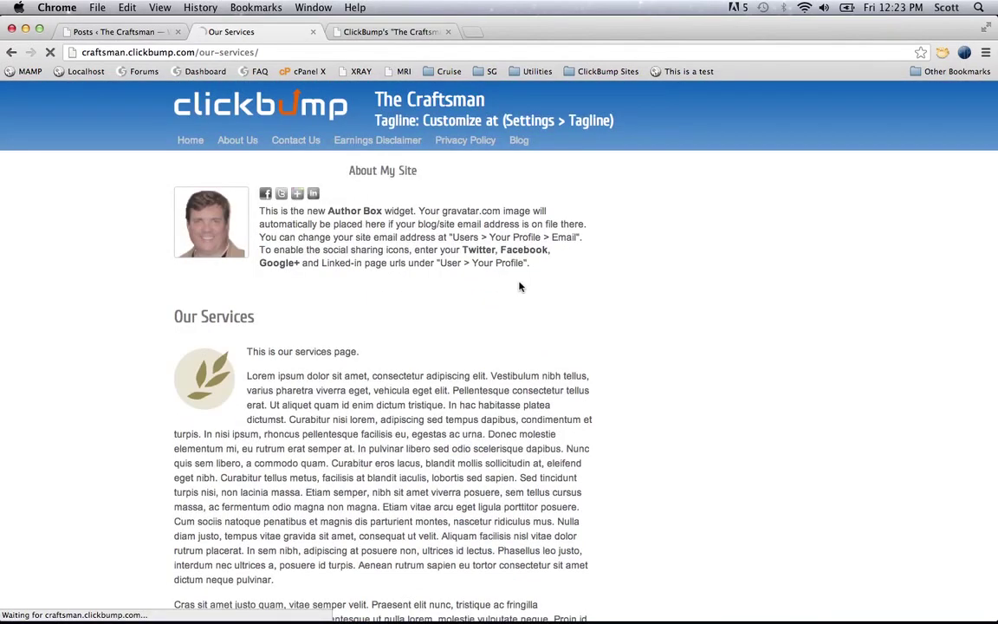
- Examine the Our Services post from the author box and featured image down to the Related Articles thumbnails
scroll(608, 296, "down", 1)
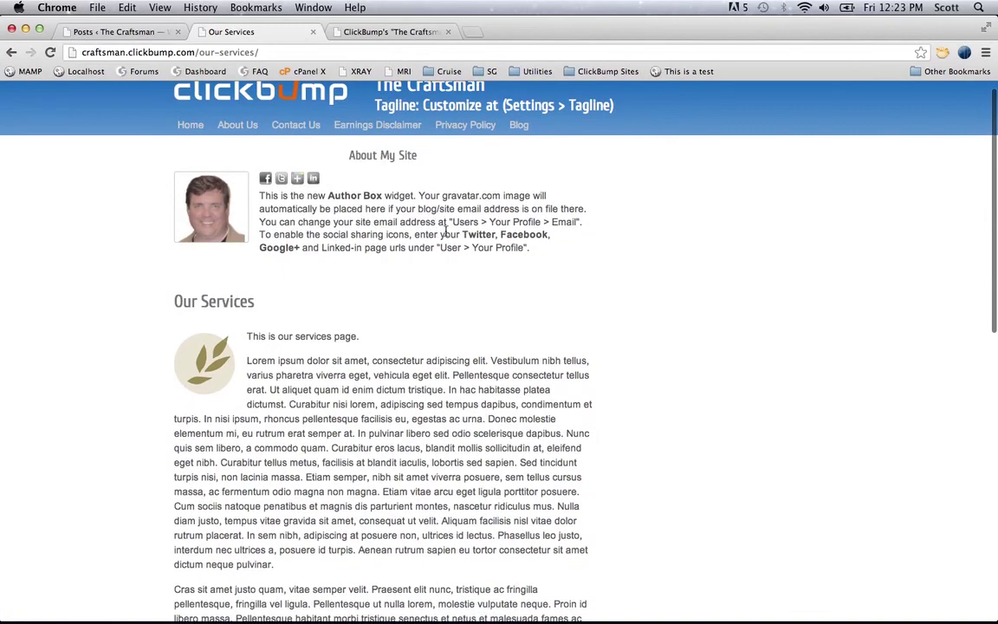
scroll(445, 233, "down", 5)
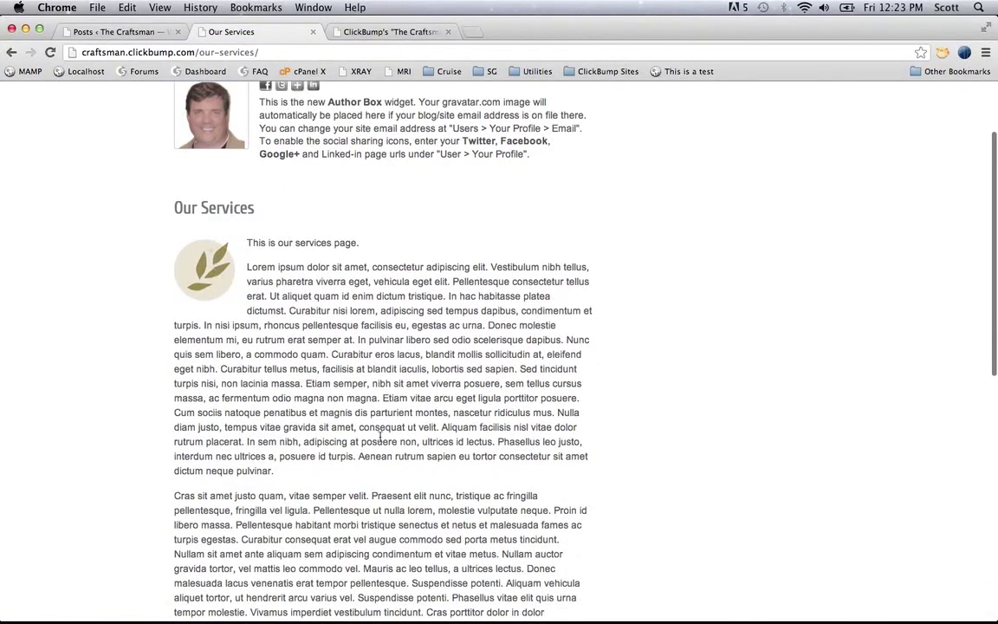
scroll(390, 420, "down", 15)
scroll(399, 409, "up", 5)
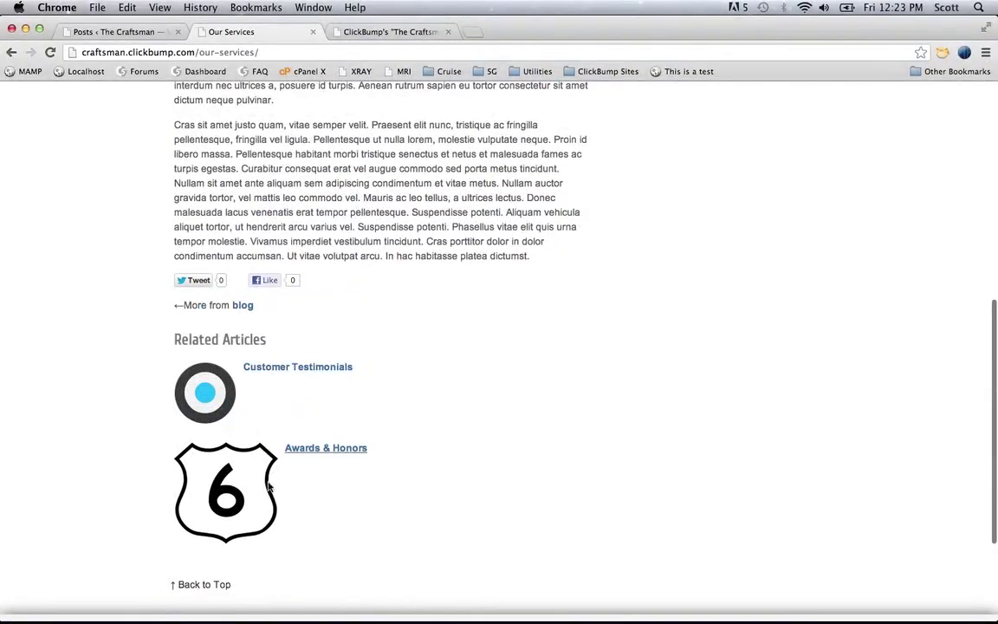
scroll(387, 483, "up", 10)
scroll(388, 484, "up", 10)
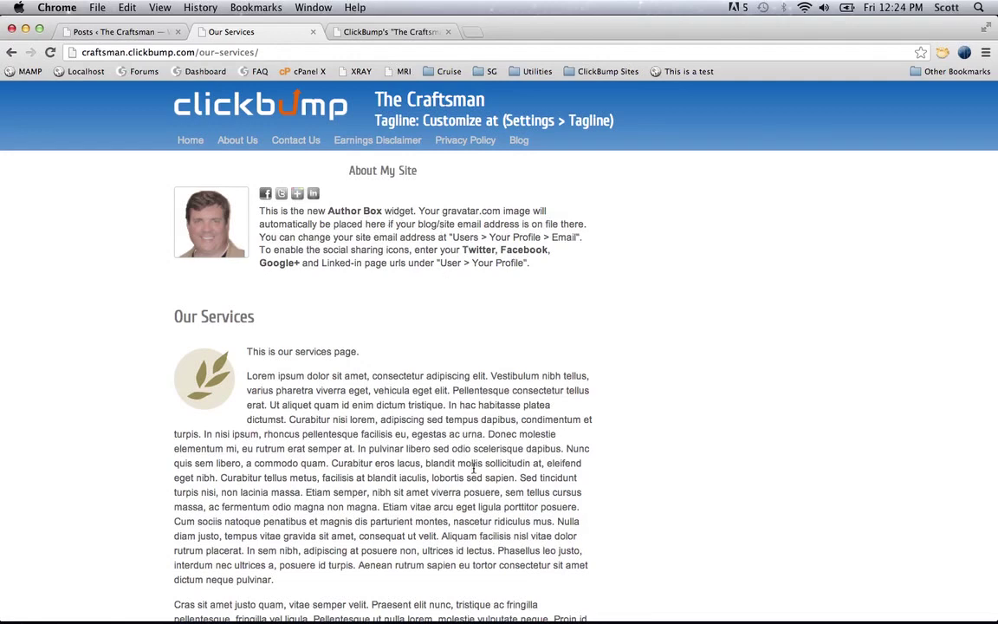
- In the admin's widget settings, make the Above Content area's About My Site author box show only on Home and save it
key("ctrl+shift+Tab")
mouse_move(67, 231)
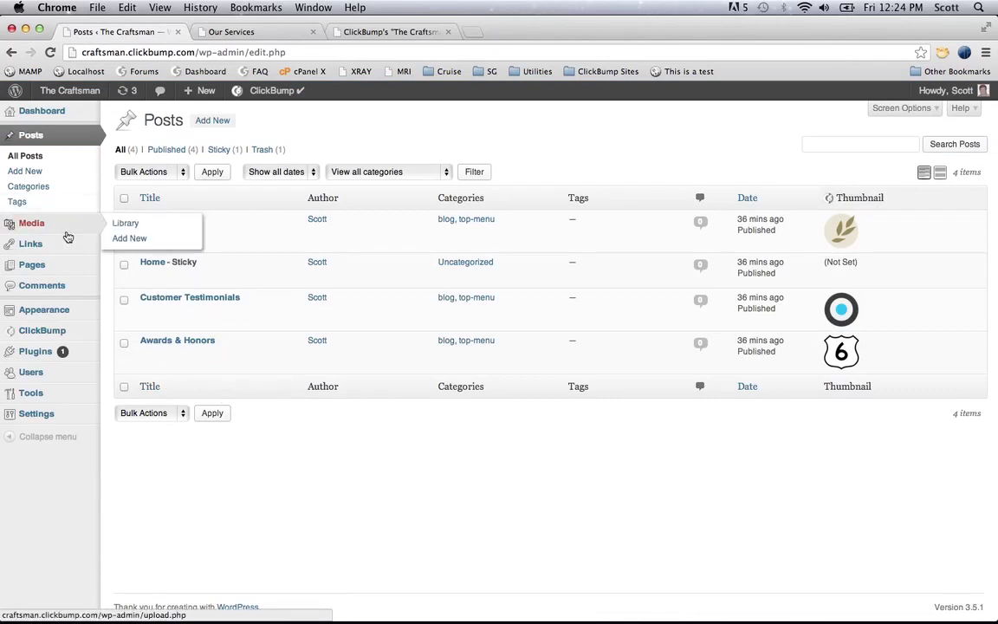
left_click(150, 332)
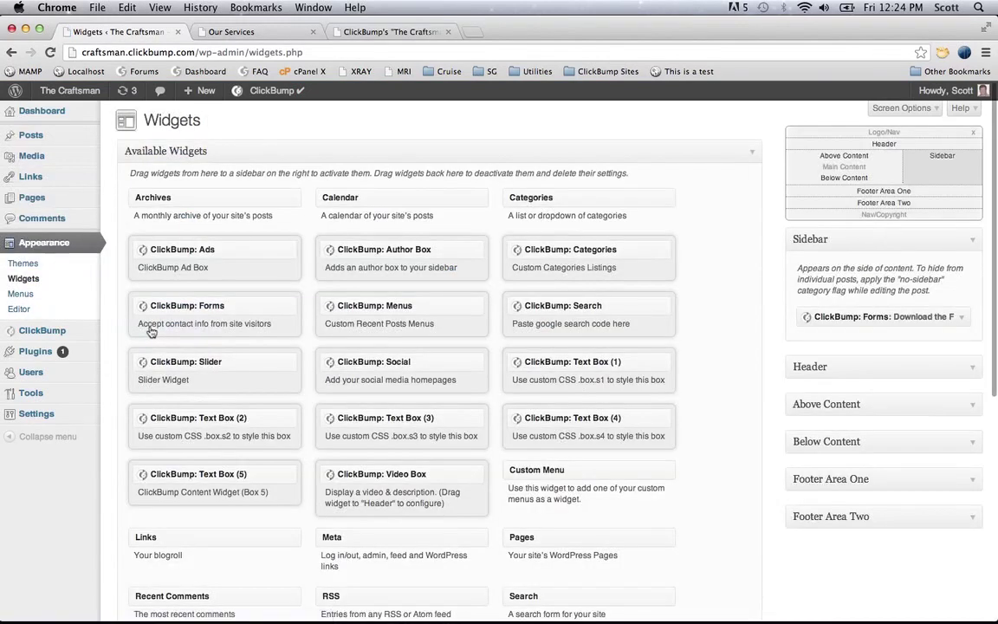
left_click(974, 244)
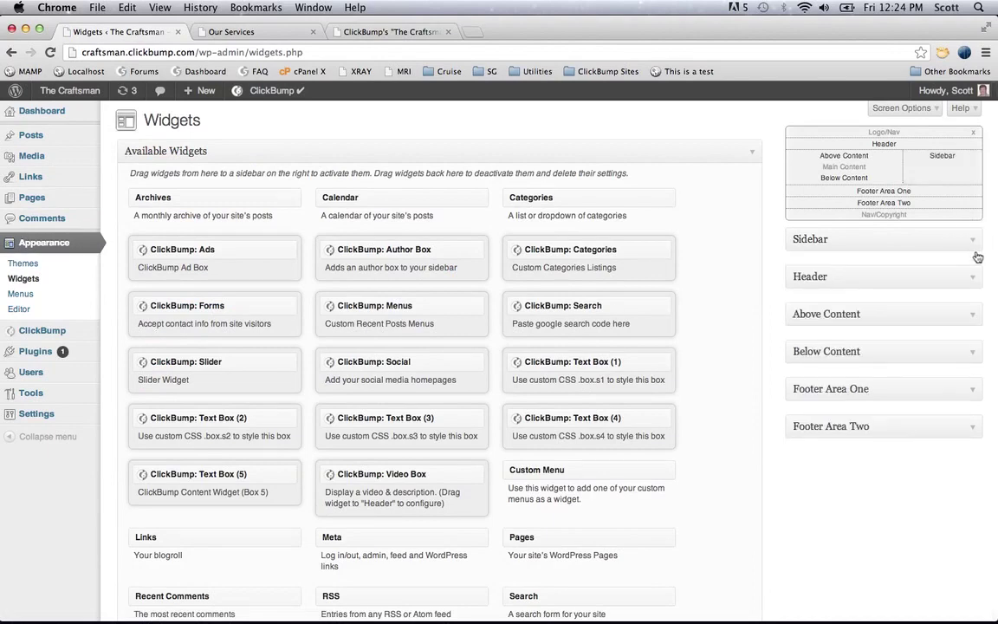
left_click(971, 315)
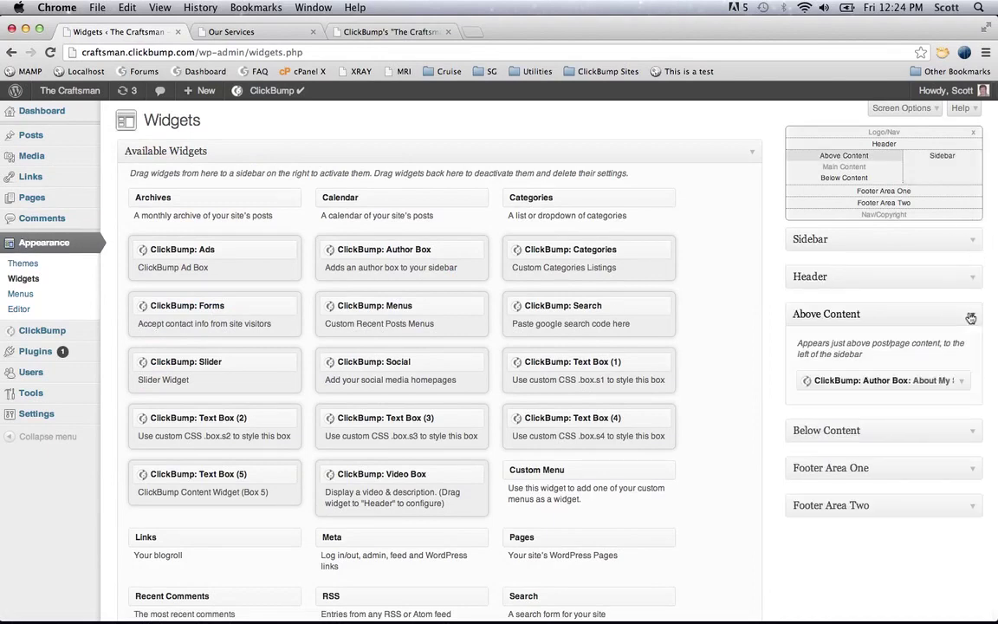
left_click(959, 379)
scroll(786, 378, "down", 4)
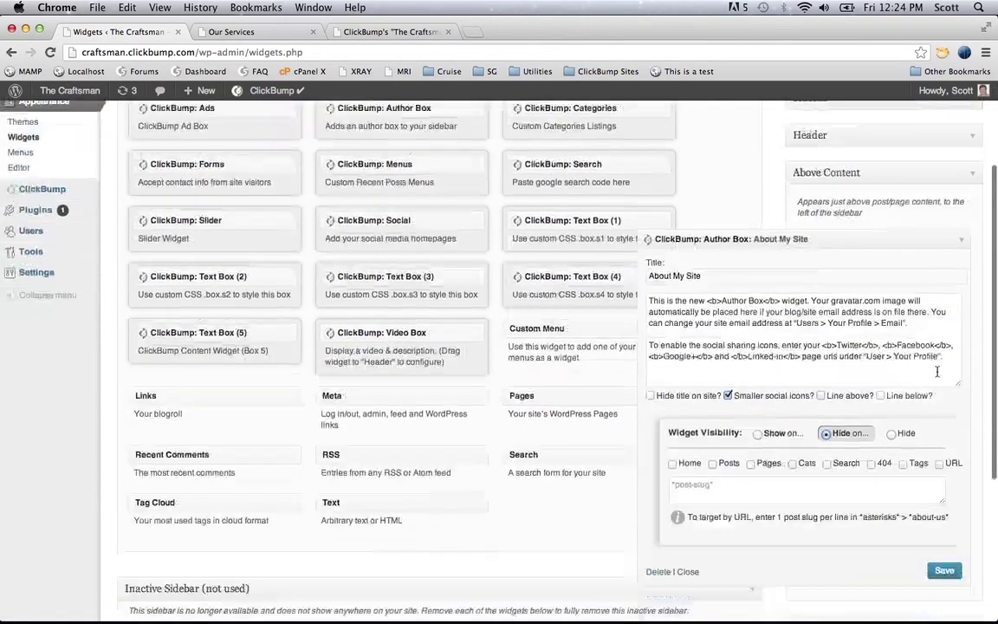
left_click(757, 408)
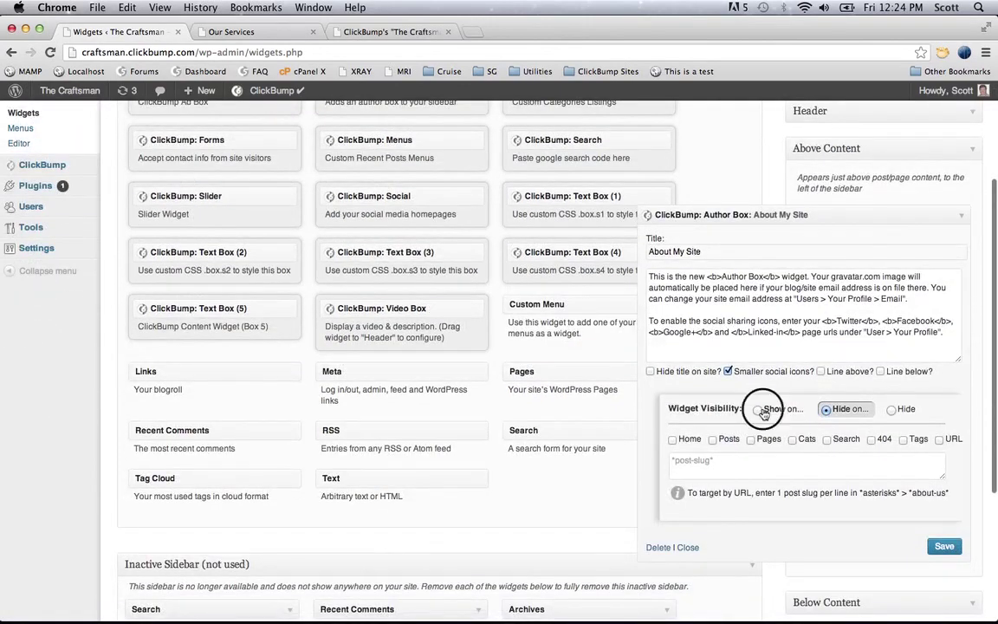
left_click(672, 439)
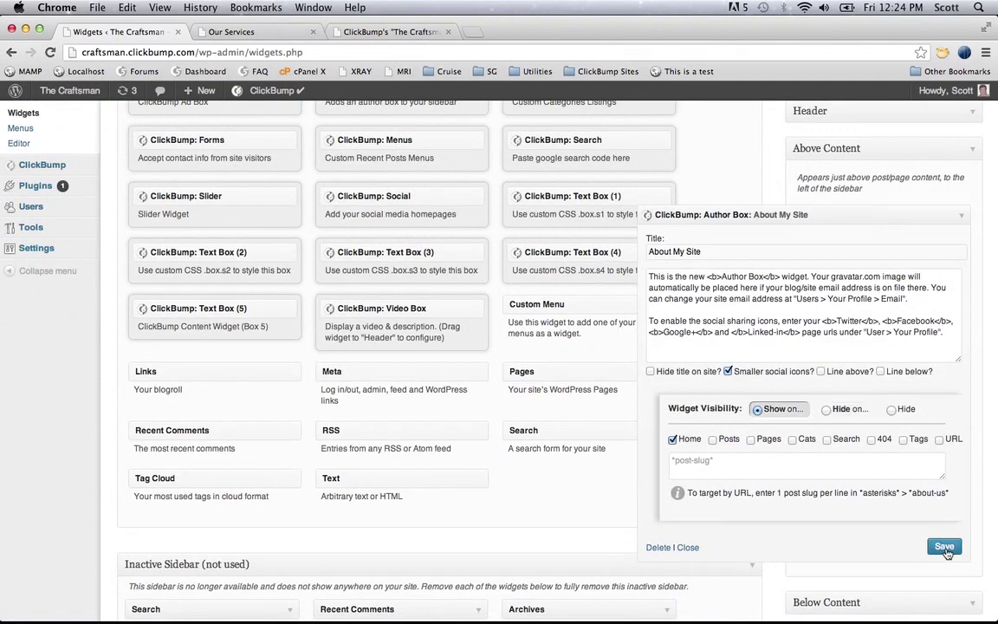
- Reload the live Our Services post and check its top area and Related Articles section
key("ctrl+Tab")
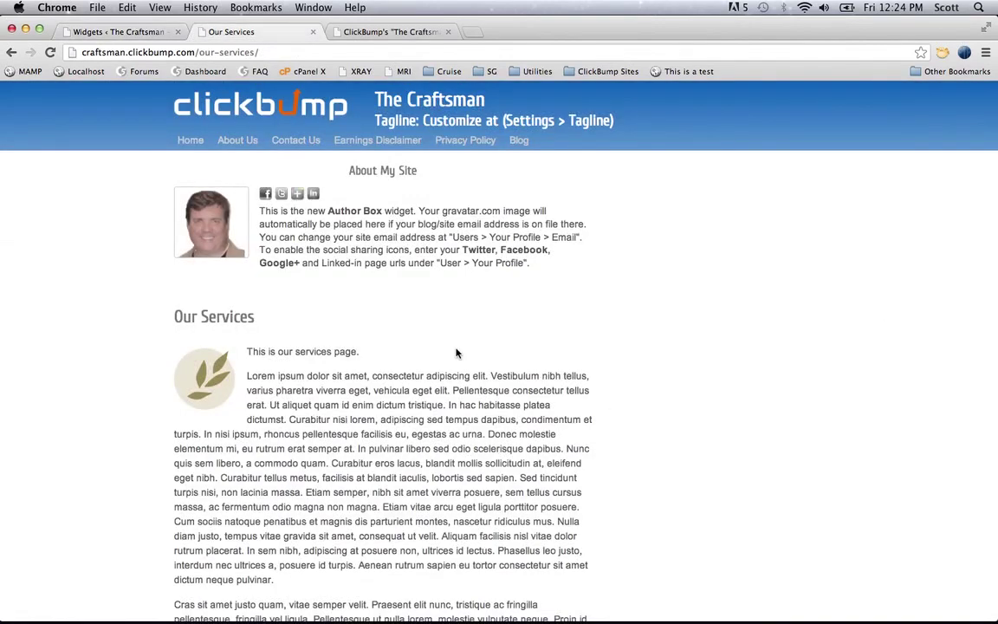
key("super+r")
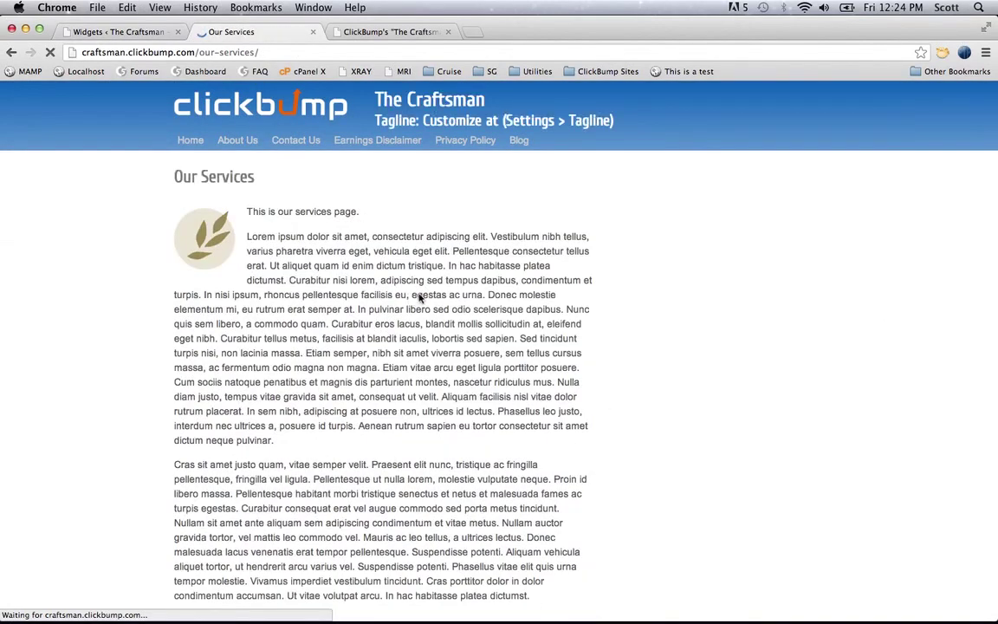
scroll(420, 297, "down", 5)
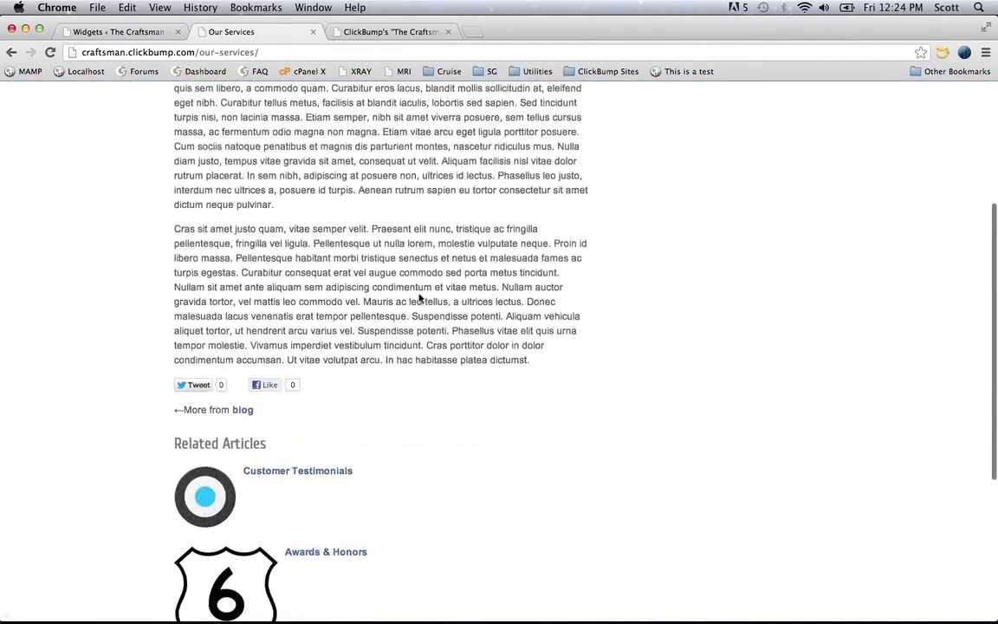
scroll(420, 297, "down", 2)
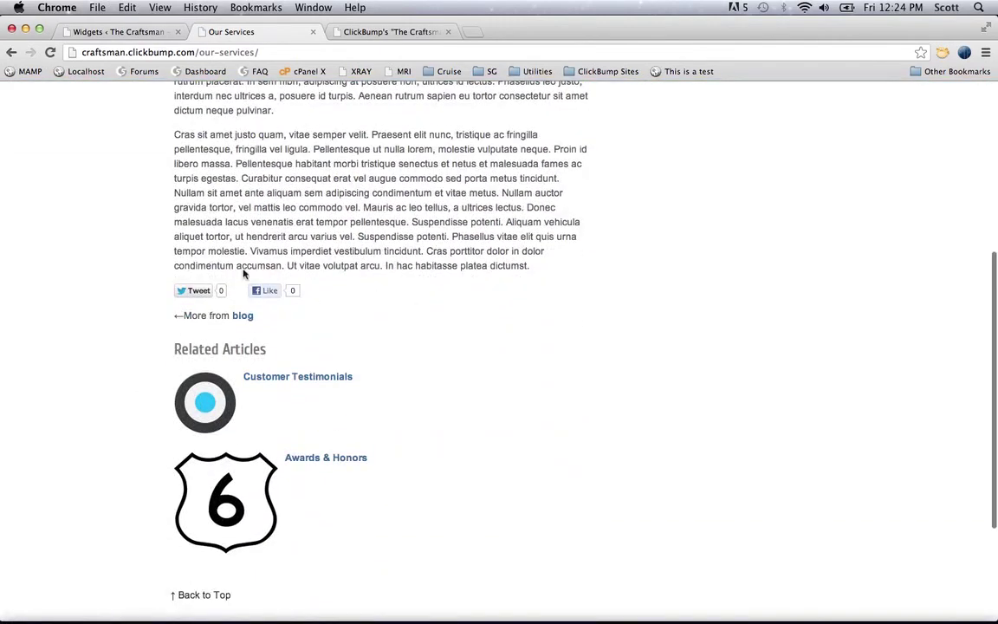
- In the admin's widget settings, collapse the About My Site author box and add a ClickBump: Author Box widget to the Below Content area
key("super+alt+Left")
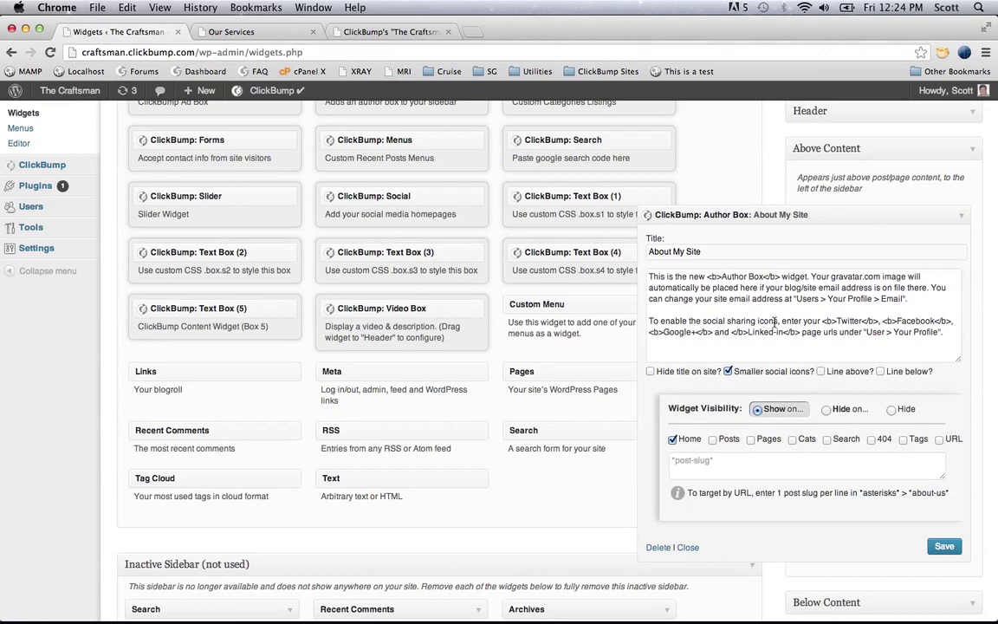
left_click(960, 215)
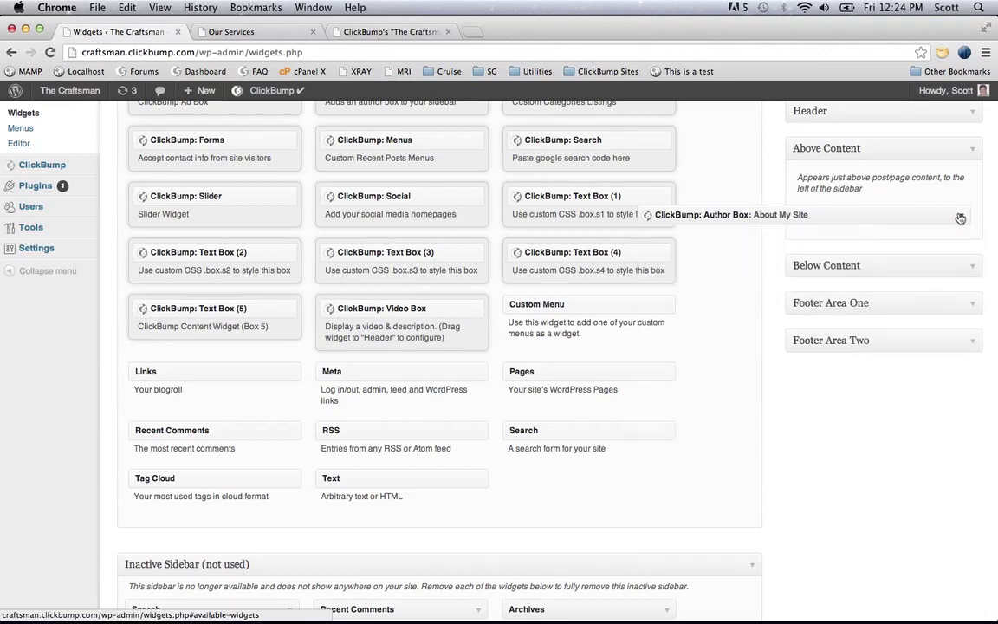
left_click(967, 264)
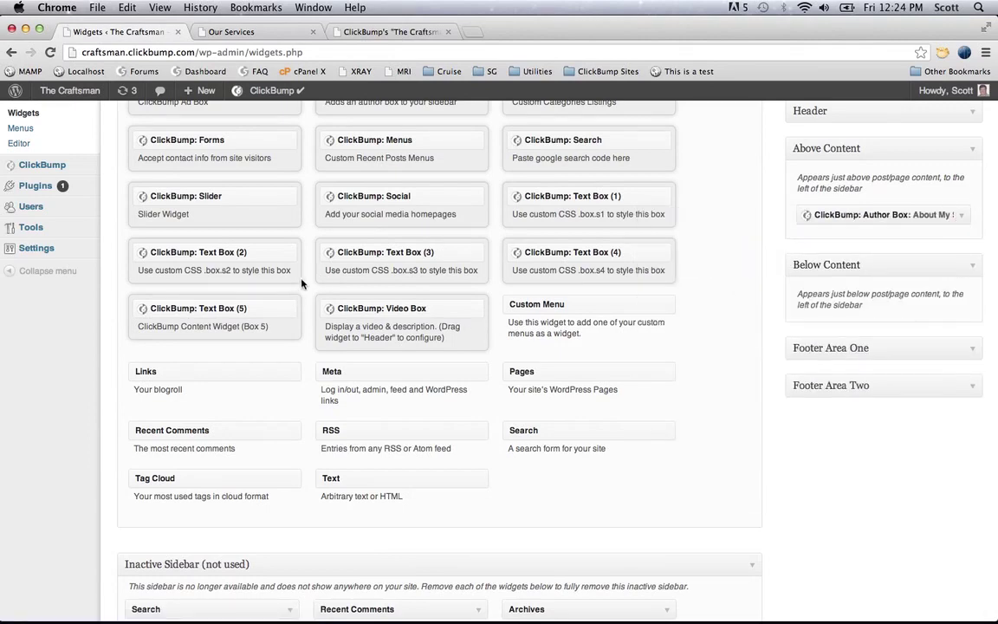
scroll(464, 305, "up", 2)
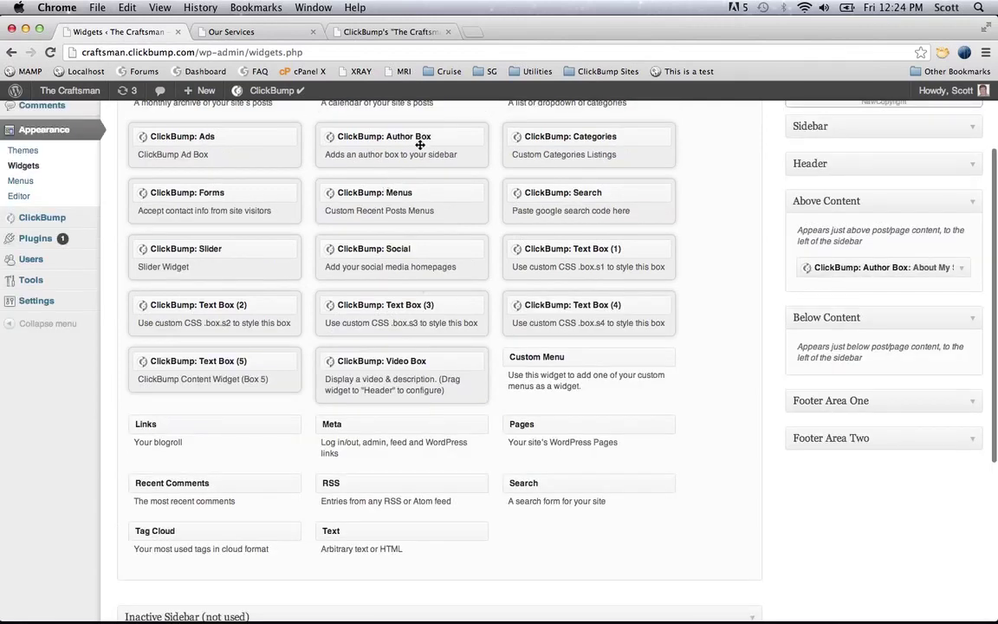
left_click_drag(420, 145, 924, 385)
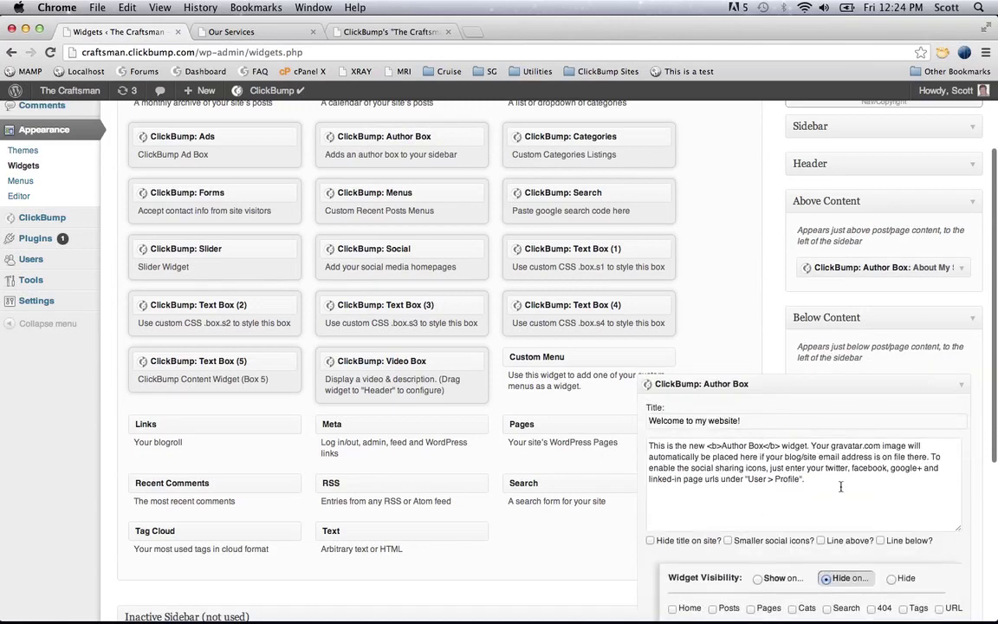
- Make the new Below Content author box show only on Posts and save it
scroll(840, 487, "down", 4)
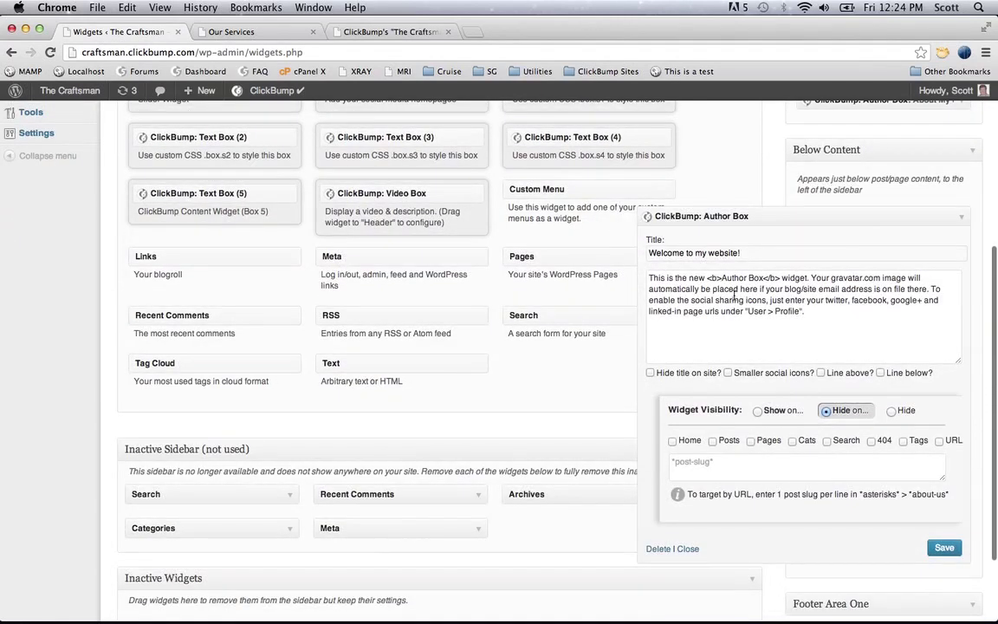
double_click(729, 299)
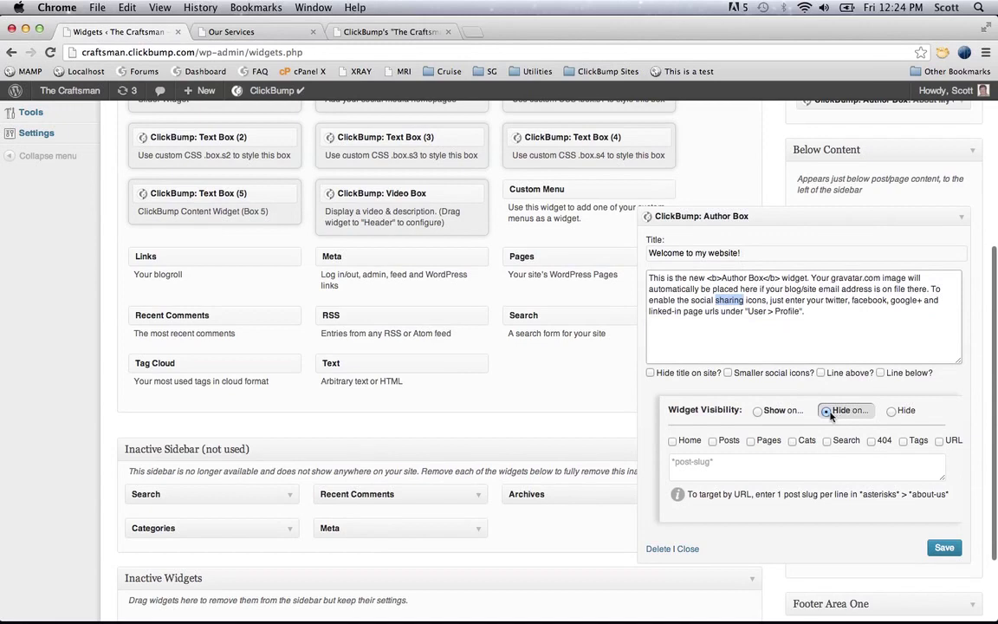
left_click(693, 442)
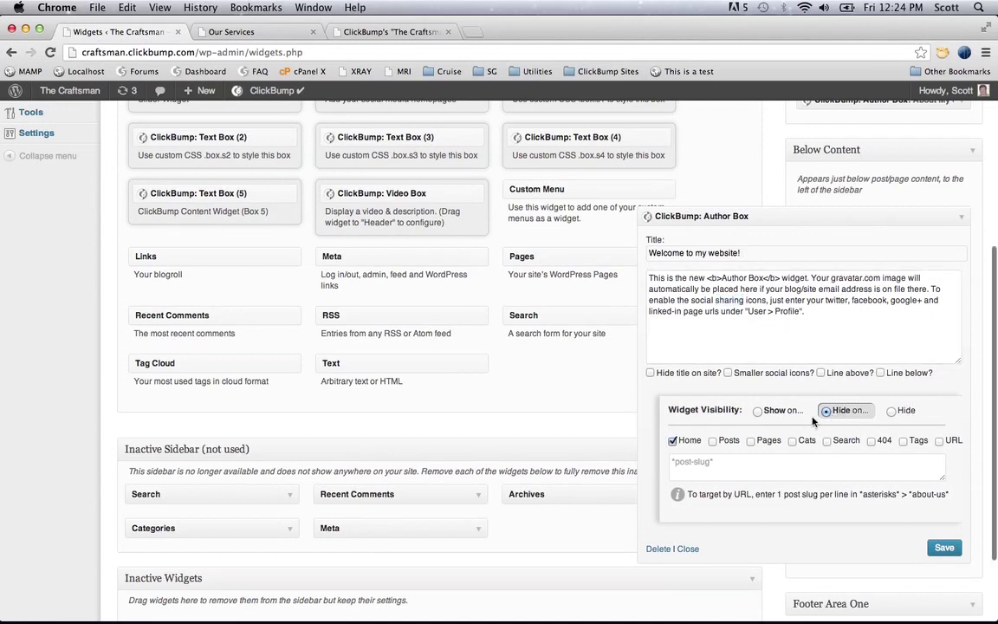
left_click(779, 411)
left_click(693, 440)
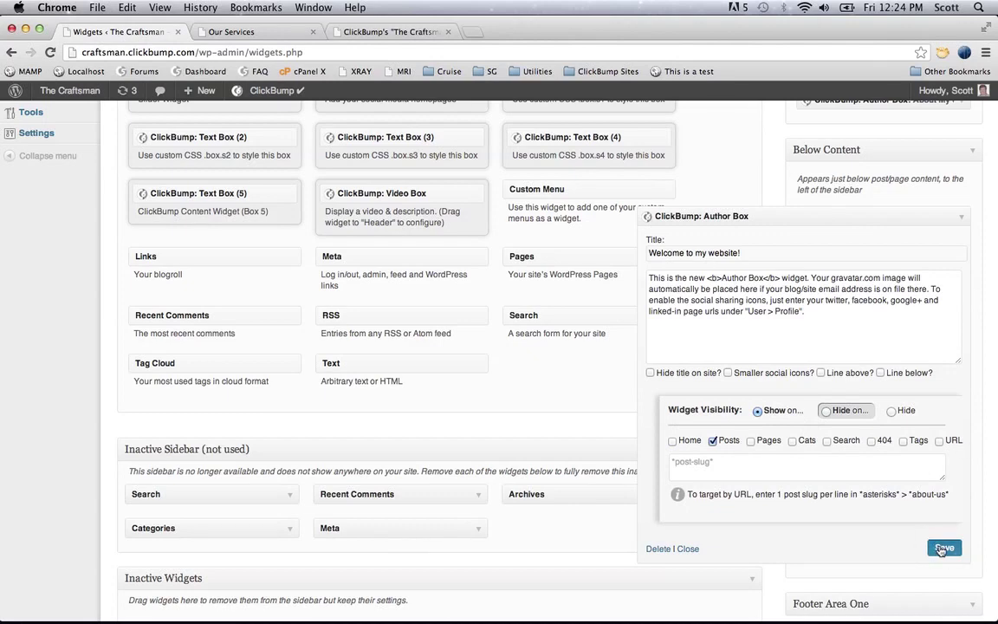
- Reload the live Our Services post and check the author box and its title below the content
key("ctrl+Tab")
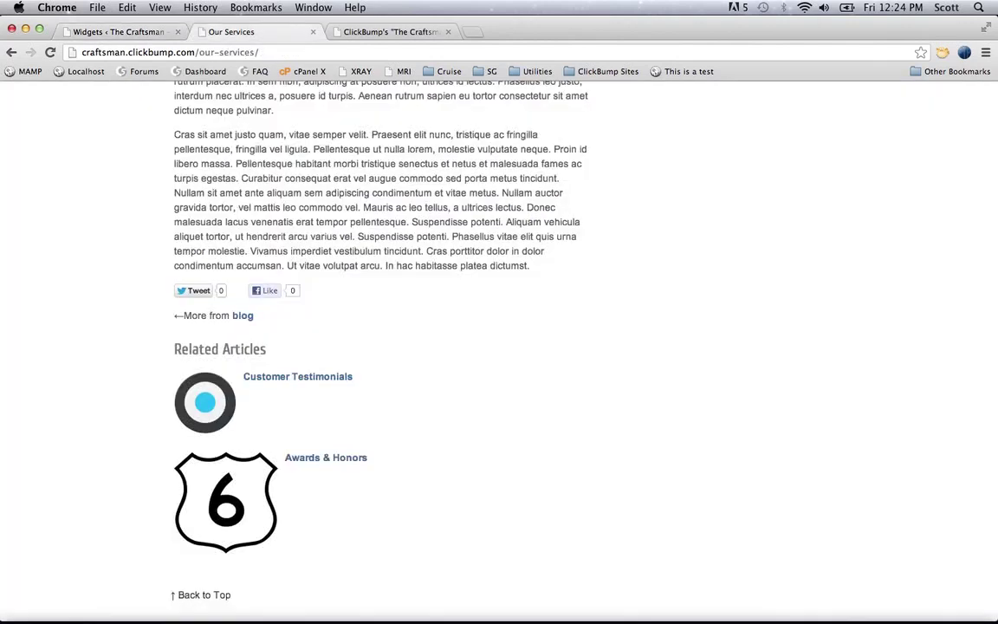
key("super+r")
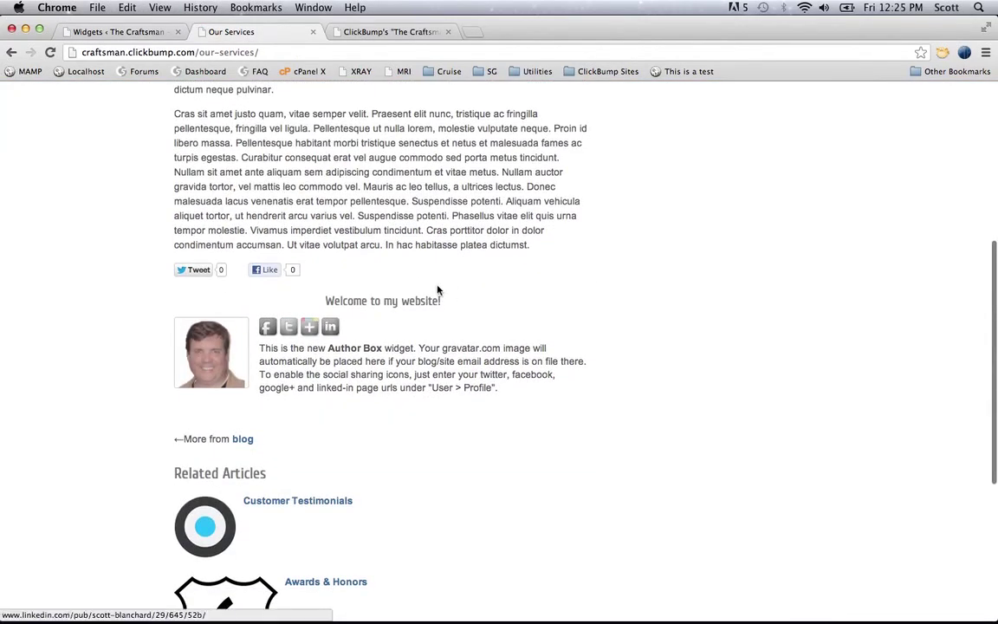
left_click(390, 303)
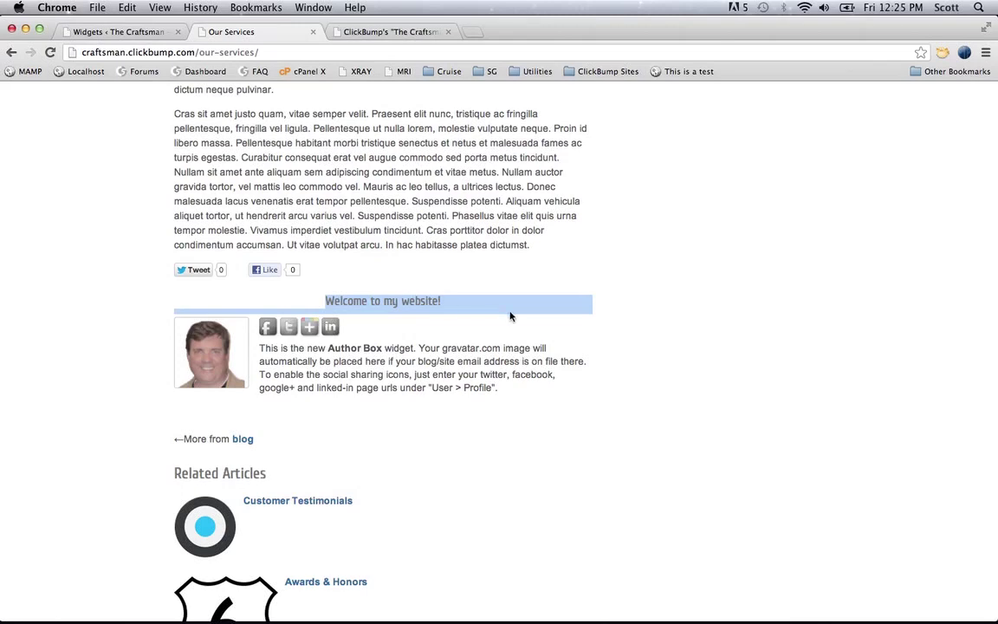
- Hide the Below Content author box's title on the site, rename the widget "About the Author" and save it
key("super+alt+Left")
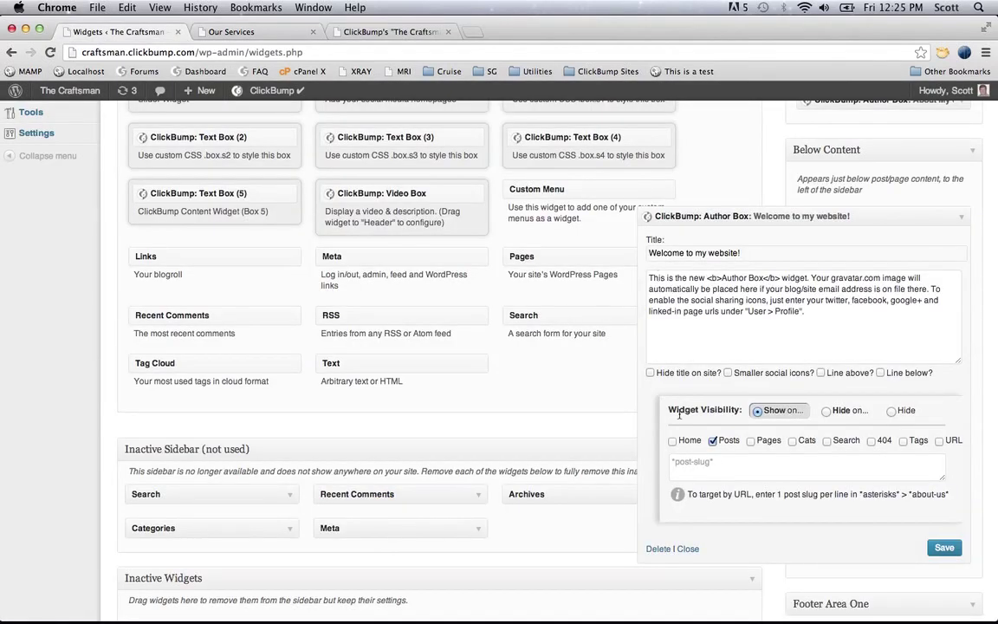
left_click(664, 375)
left_click(941, 545)
triple_click(770, 254)
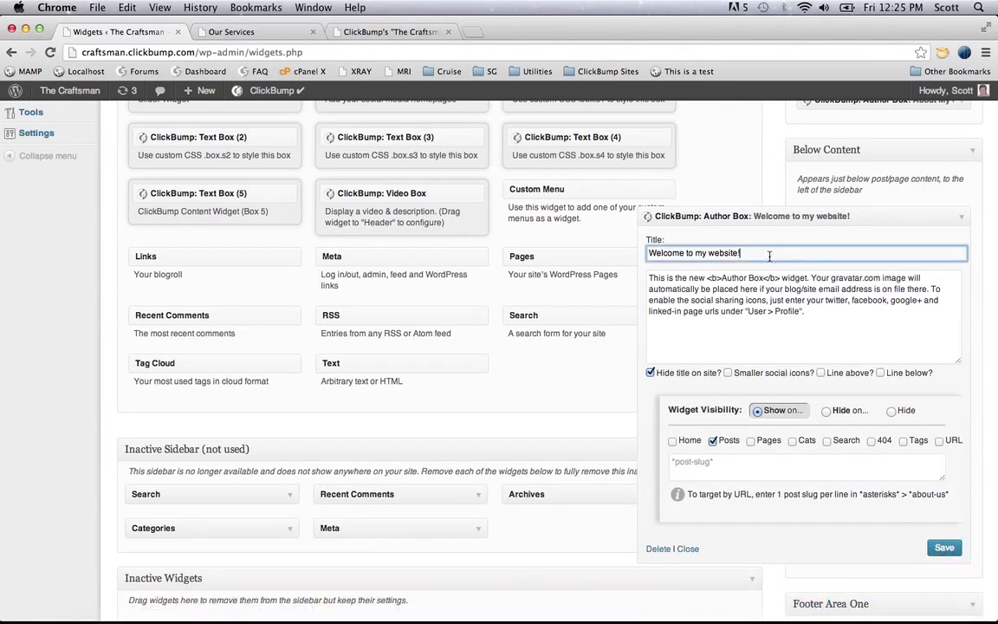
type("About the Author")
left_click(942, 551)
- Reload the live Our Services post and examine it from the author box up to the page header
key("ctrl+Tab")
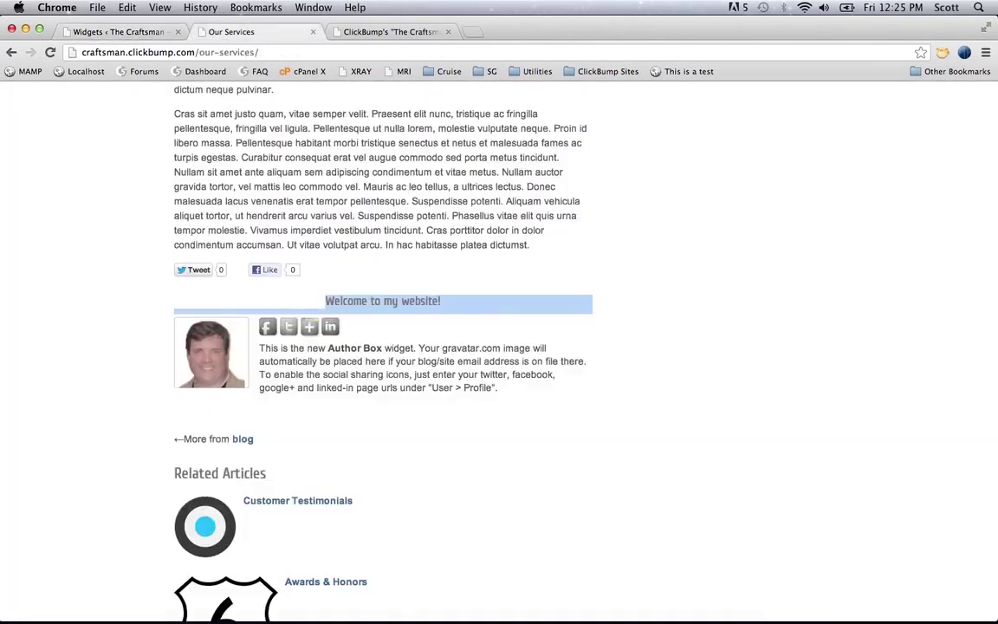
key("super+r")
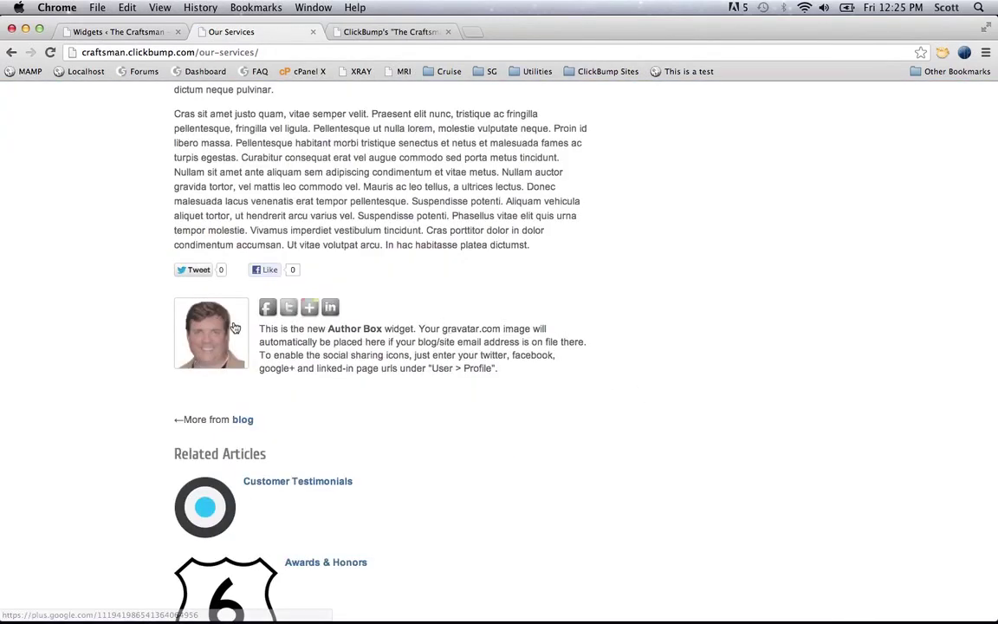
scroll(437, 371, "down", 2)
scroll(436, 371, "up", 4)
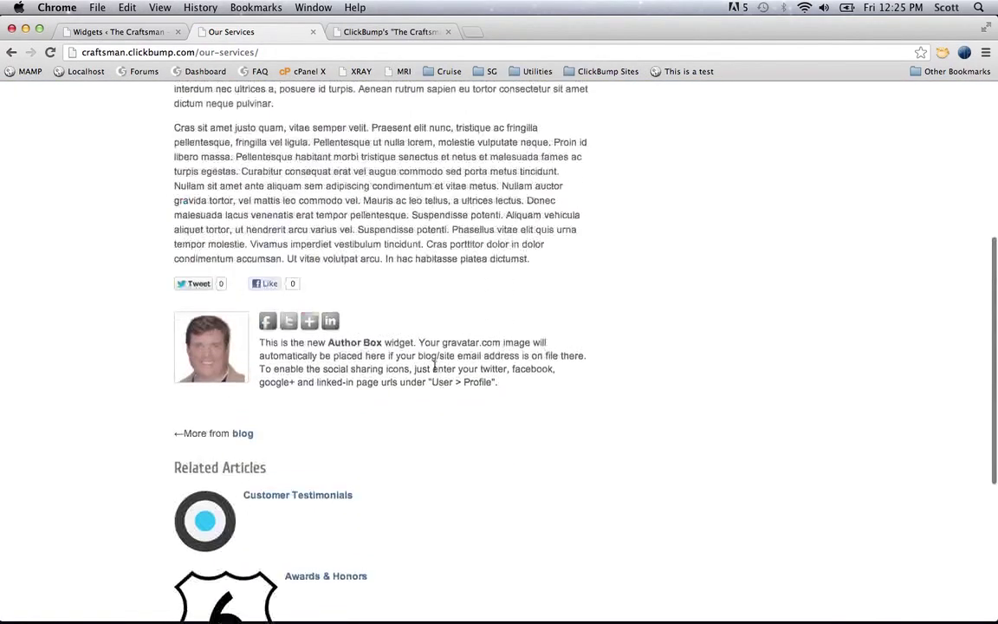
scroll(437, 371, "up", 6)
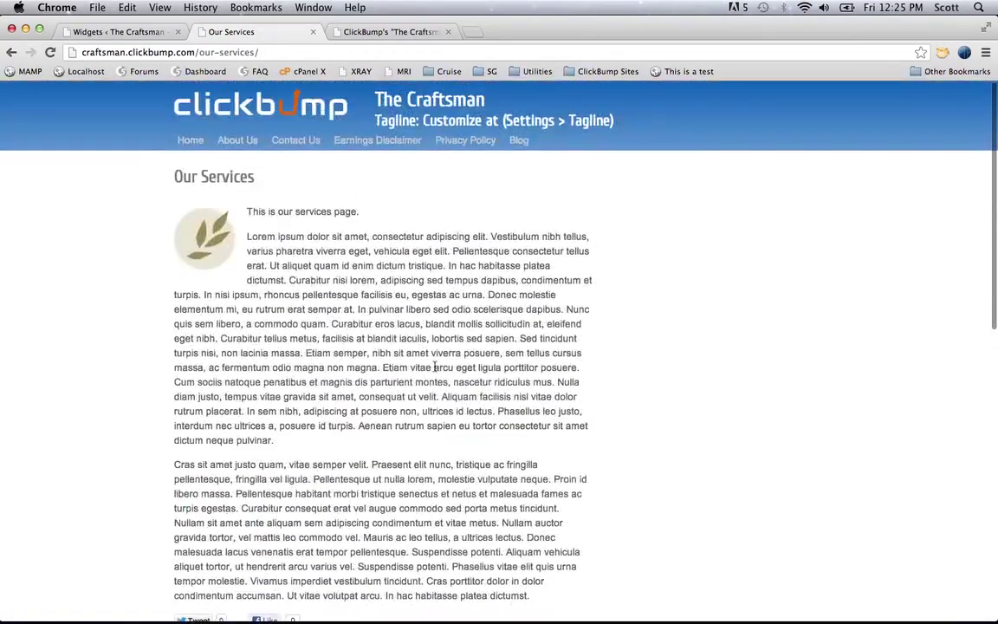
scroll(604, 254, "down", 5)
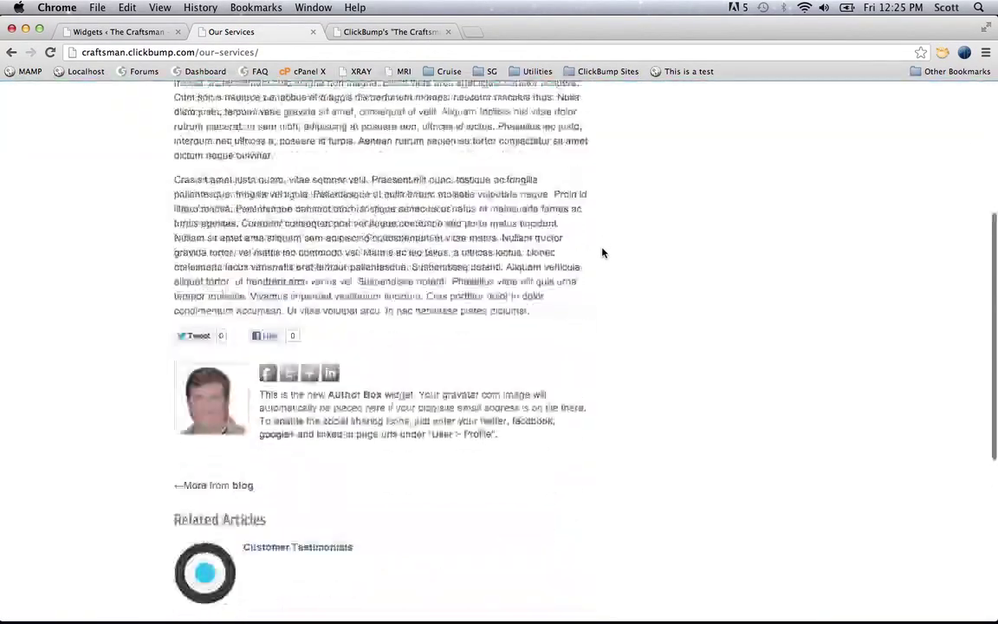
scroll(604, 254, "up", 5)
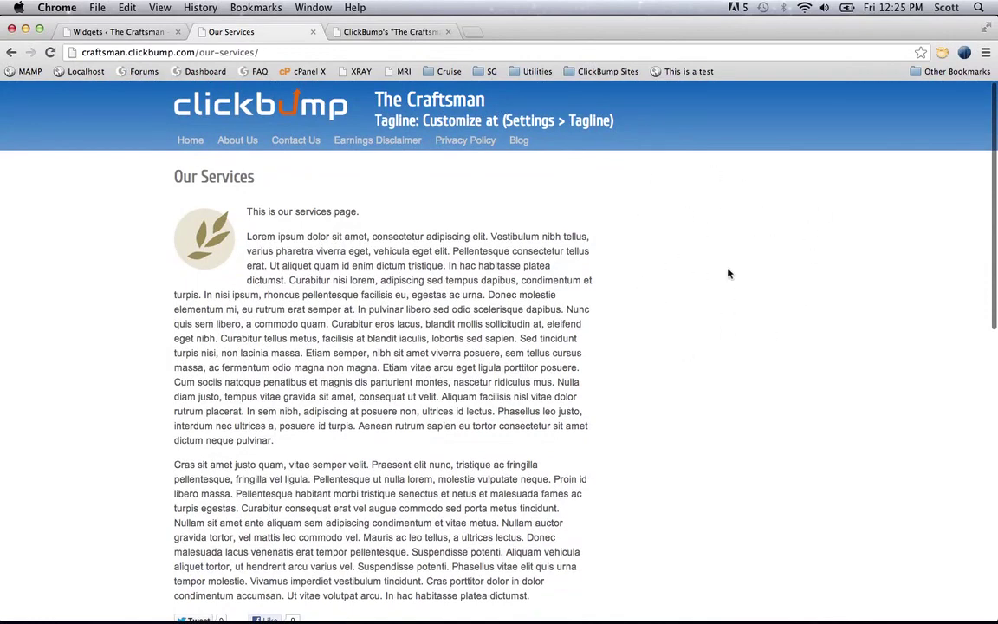
- Make the Sidebar area's Download the Free Report form also show on Posts and Pages and save it
key("ctrl+shift+Tab")
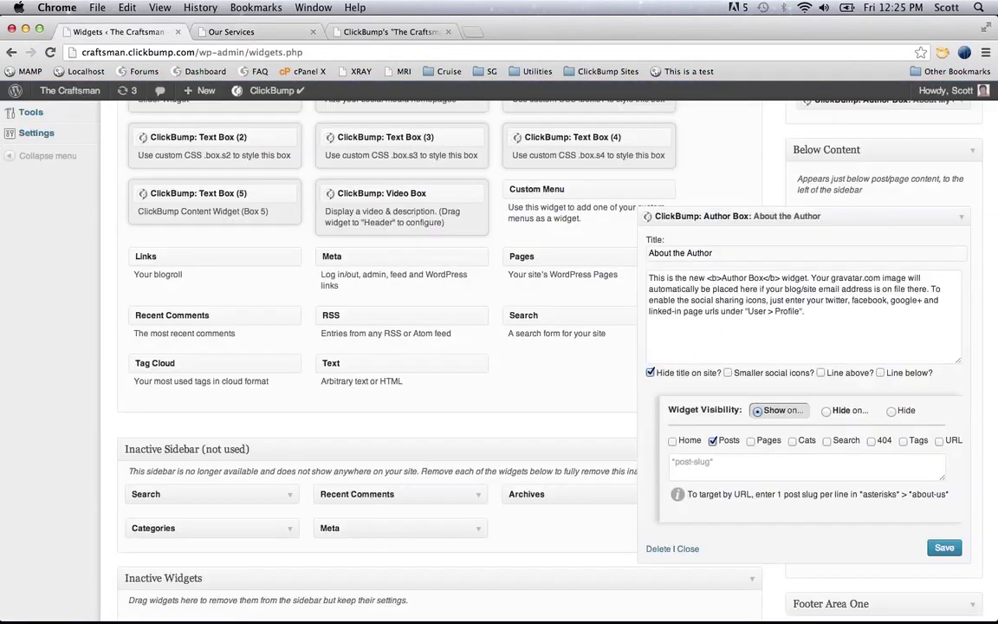
left_click(960, 219)
scroll(964, 224, "up", 5)
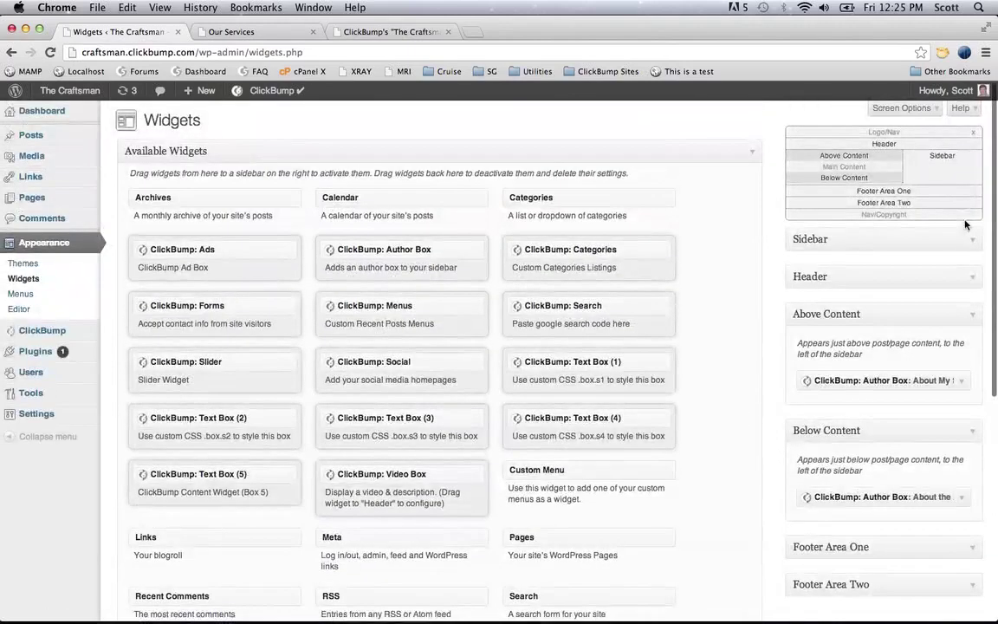
left_click(978, 243)
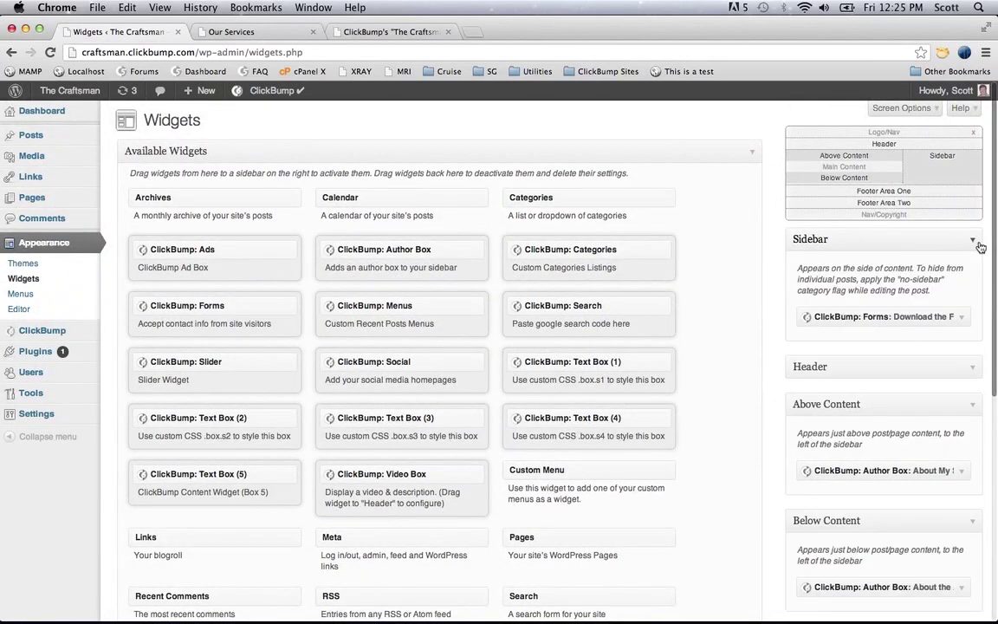
left_click(869, 316)
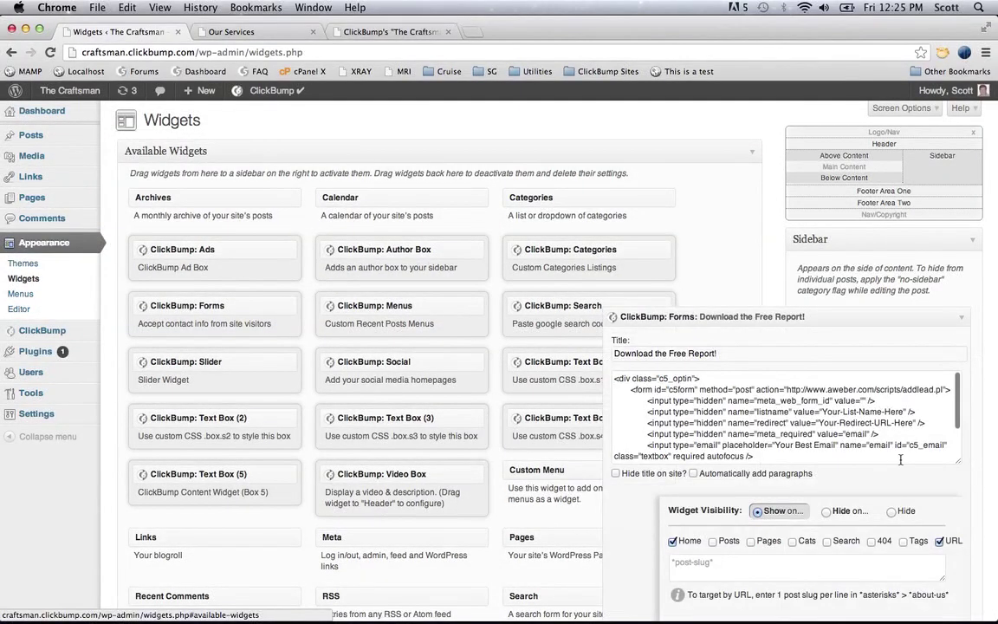
scroll(900, 460, "down", 5)
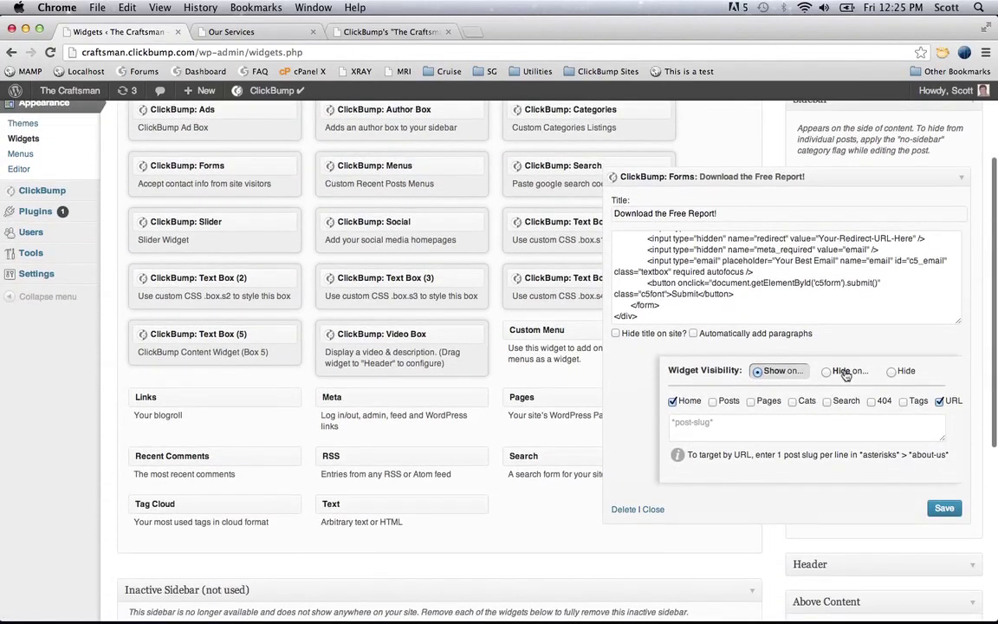
left_click(730, 404)
left_click(755, 401)
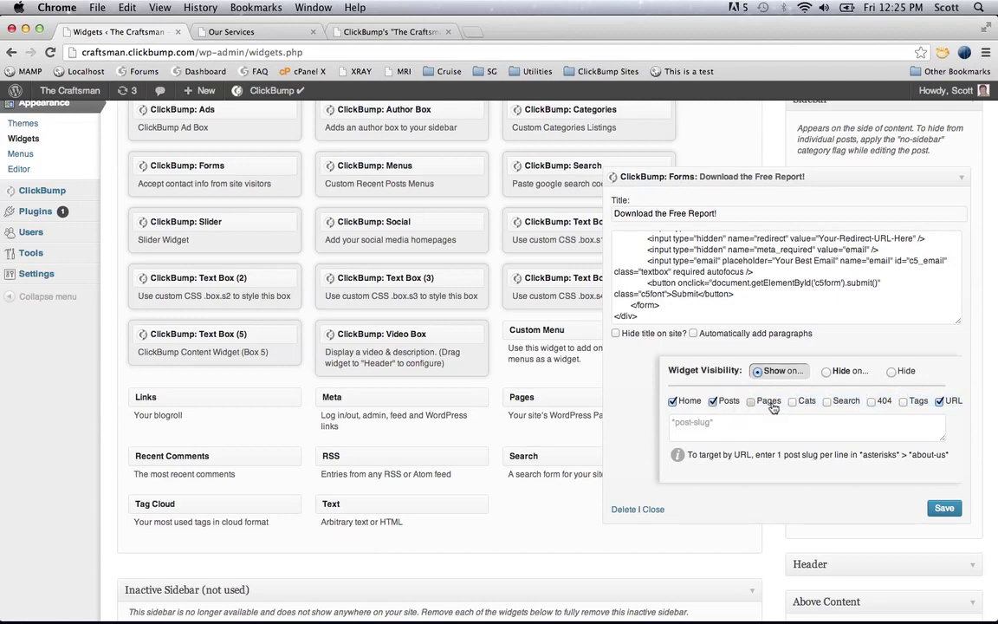
left_click(943, 509)
- Reload the live Our Services post and check the sidebar form alongside the full post content
key("ctrl+Tab")
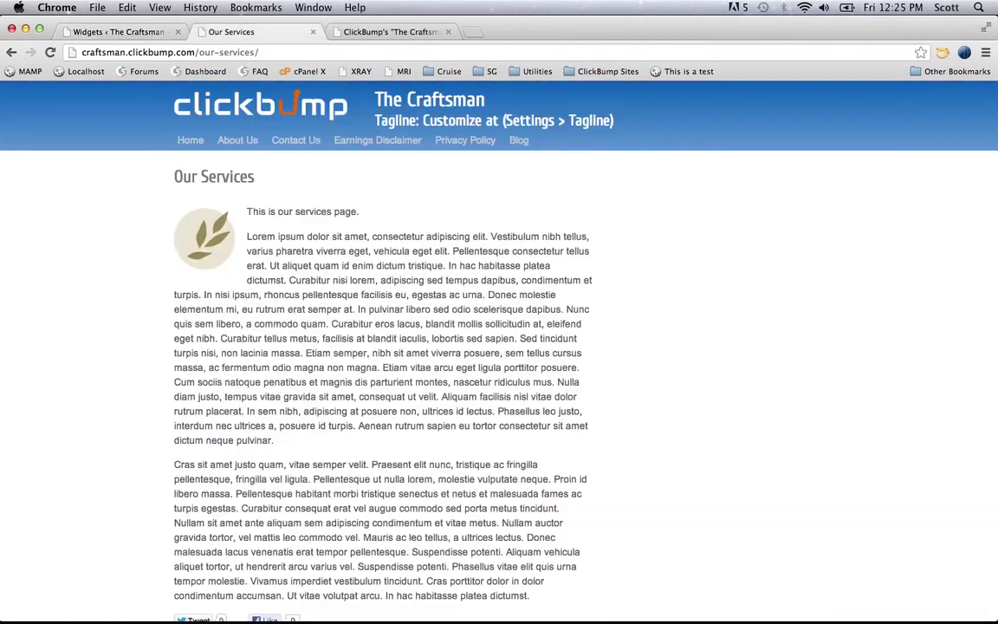
key("super+r")
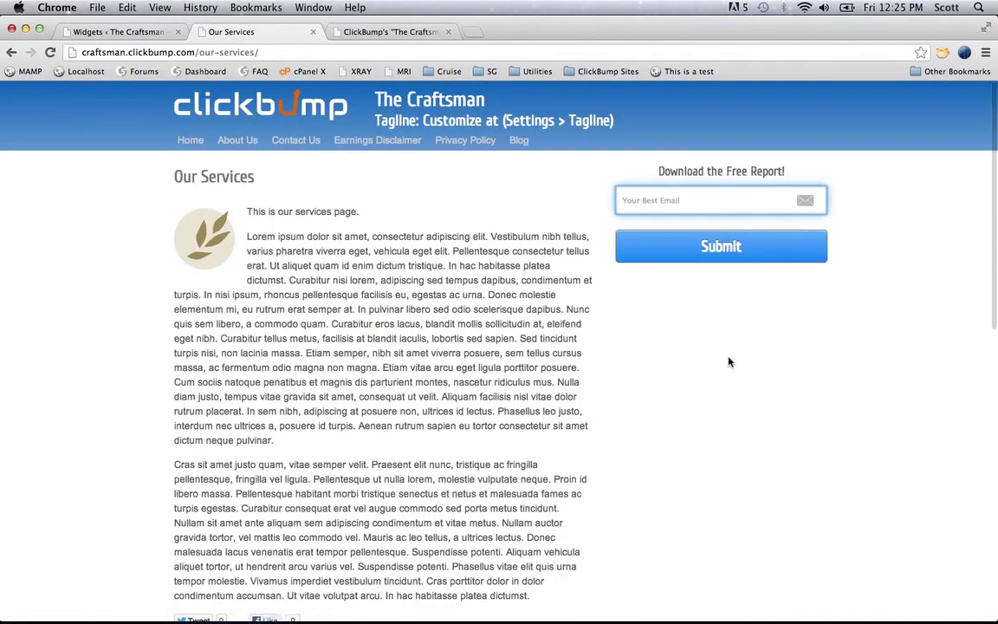
scroll(728, 362, "down", 6)
scroll(729, 363, "up", 4)
scroll(728, 362, "up", 3)
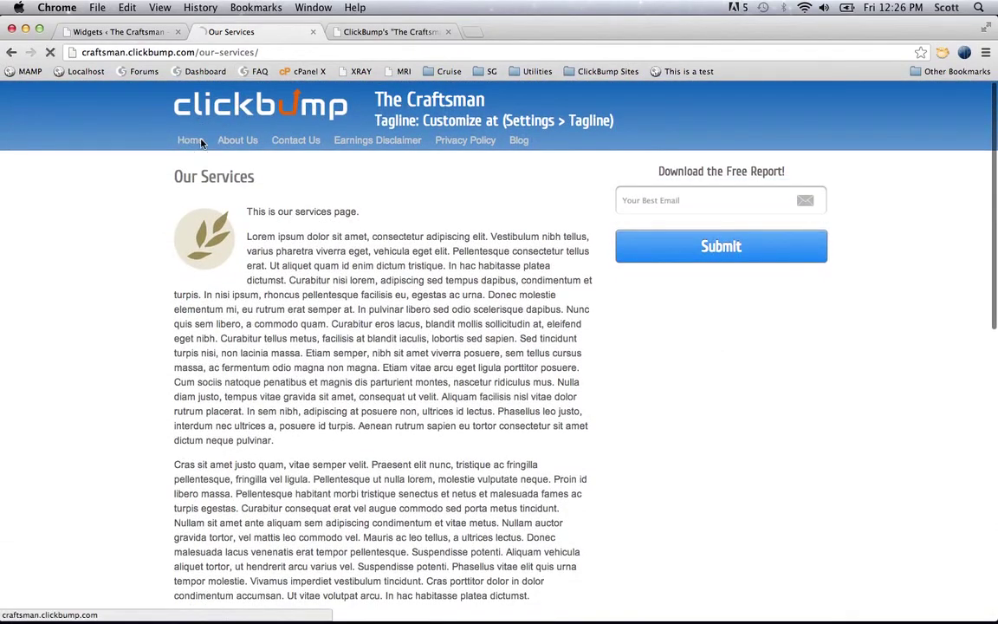
- Open the live site's home page and compare its lower sections with the ClickBump demo's home page
left_click(199, 140)
scroll(502, 278, "down", 5)
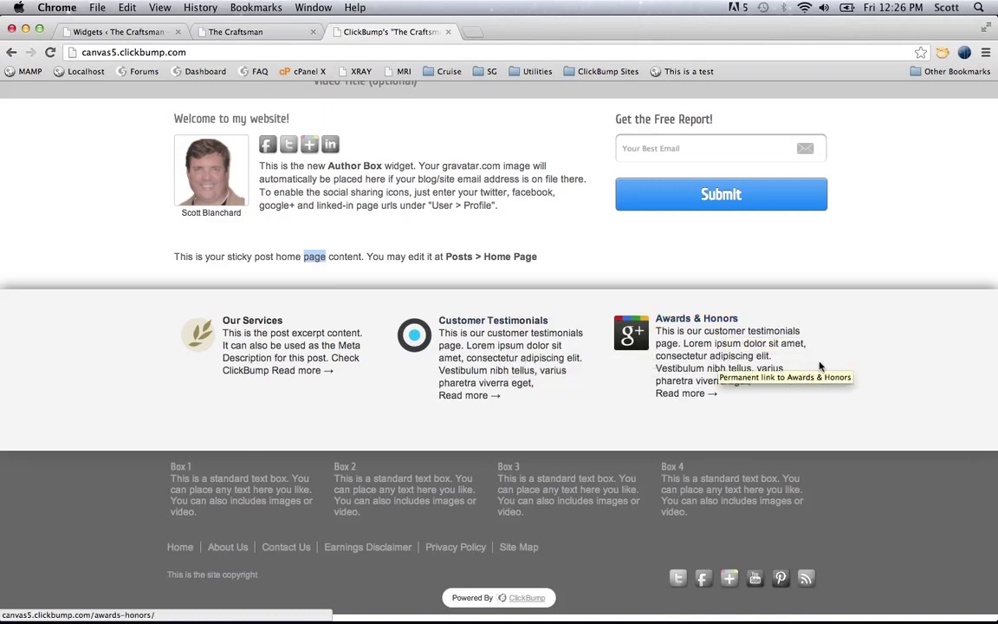
key("super+alt+Left")
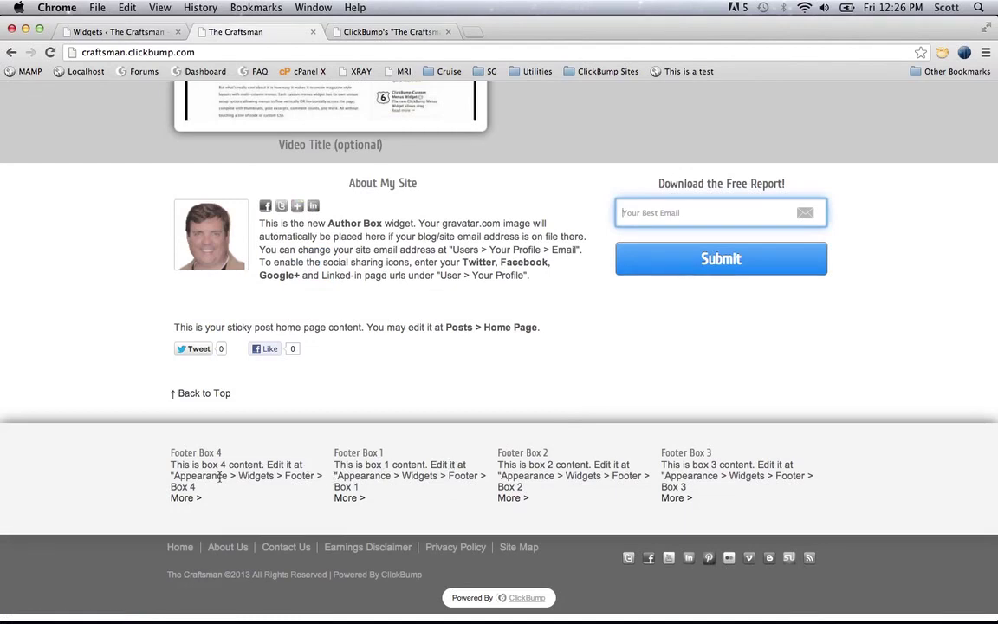
- In the admin's widget settings, collapse the Download the Free Report form and the Above Content and Below Content areas
key("ctrl+shift+Tab")
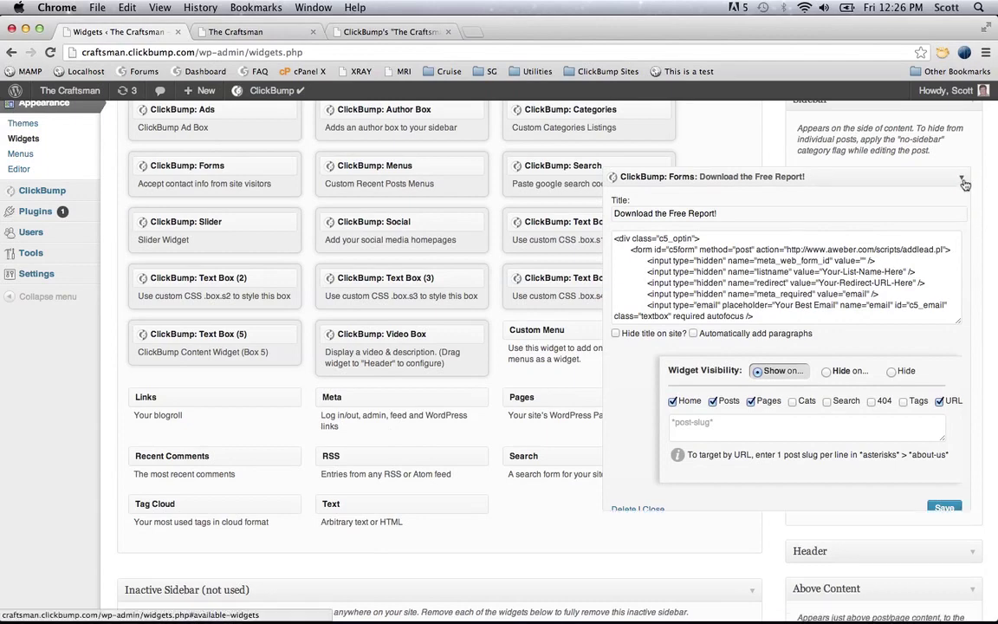
left_click(867, 176)
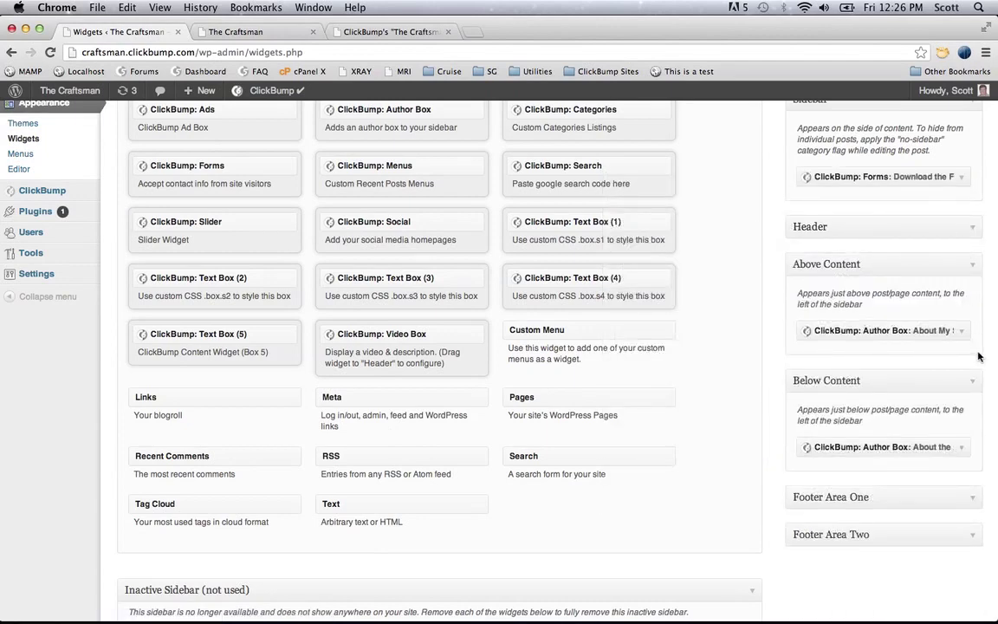
double_click(971, 226)
left_click(973, 261)
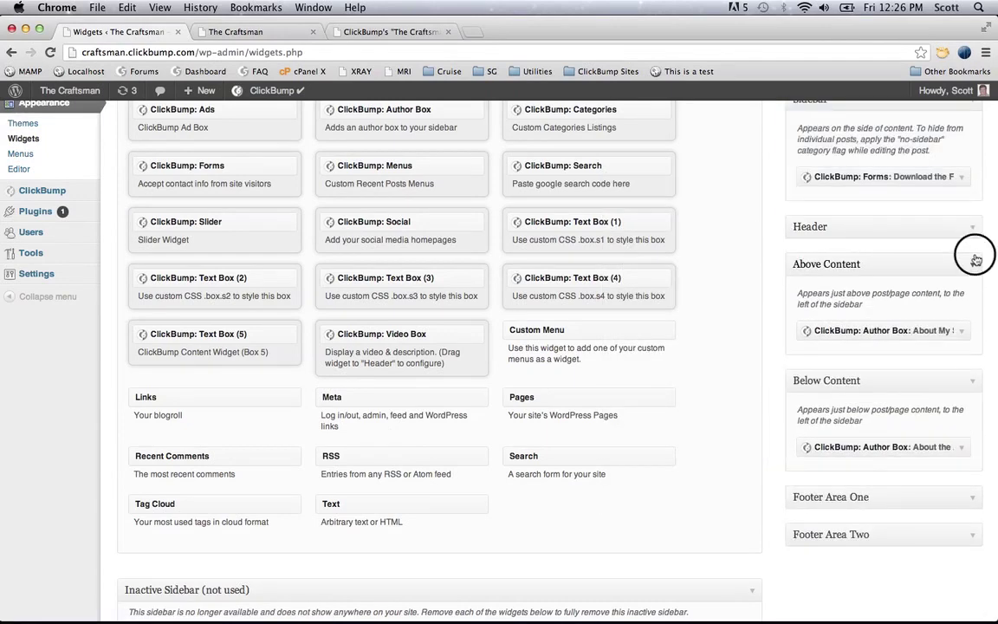
left_click(974, 299)
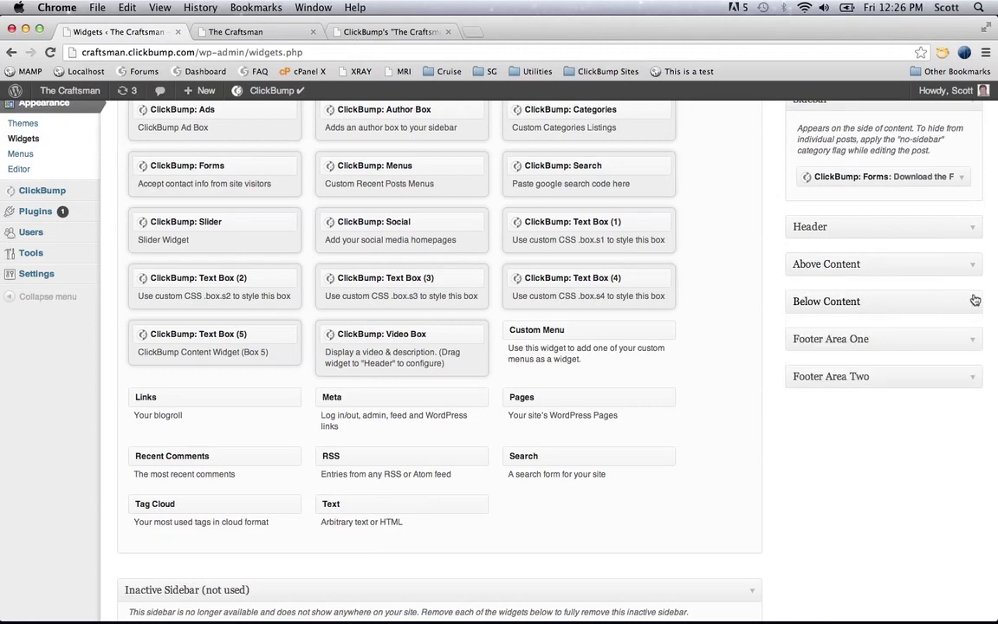
- Move the five ClickBump text box widgets from Footer Area One to Footer Area Two in order (1) to (5), and reload the live home page
left_click(973, 378)
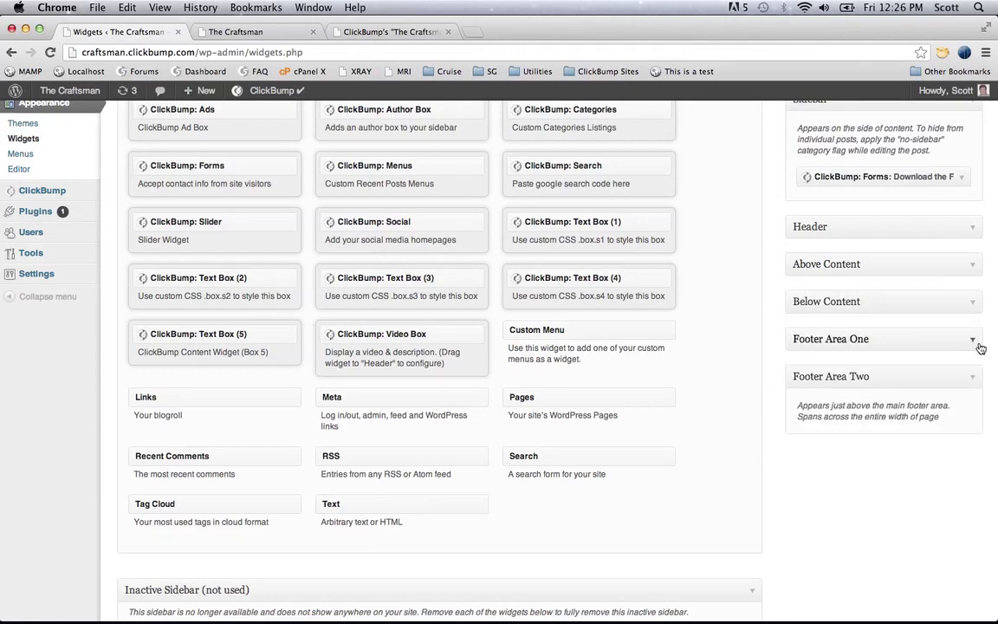
left_click(974, 340)
scroll(961, 330, "down", 5)
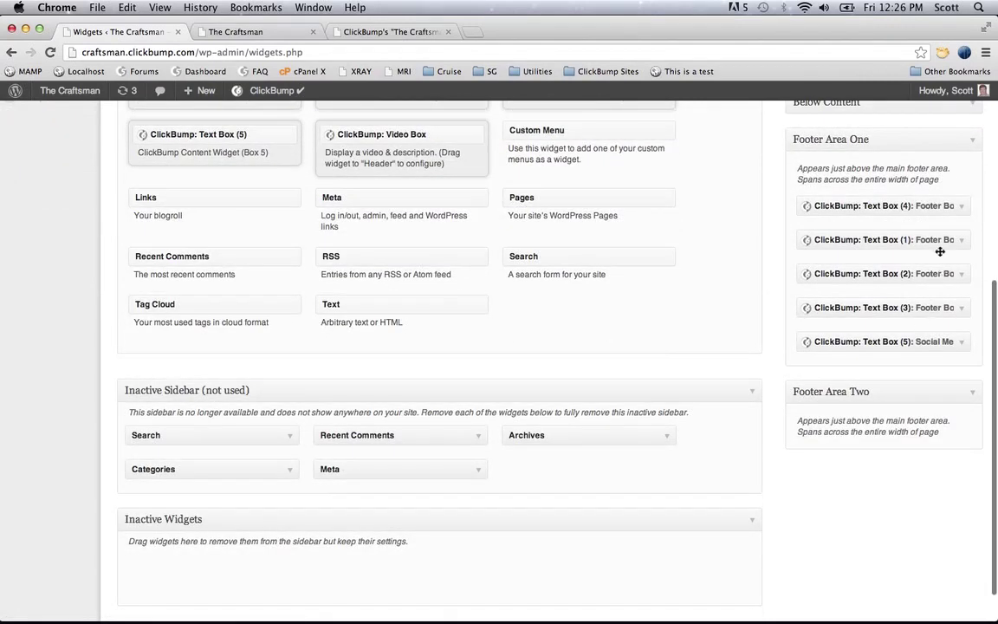
left_click_drag(940, 247, 945, 414)
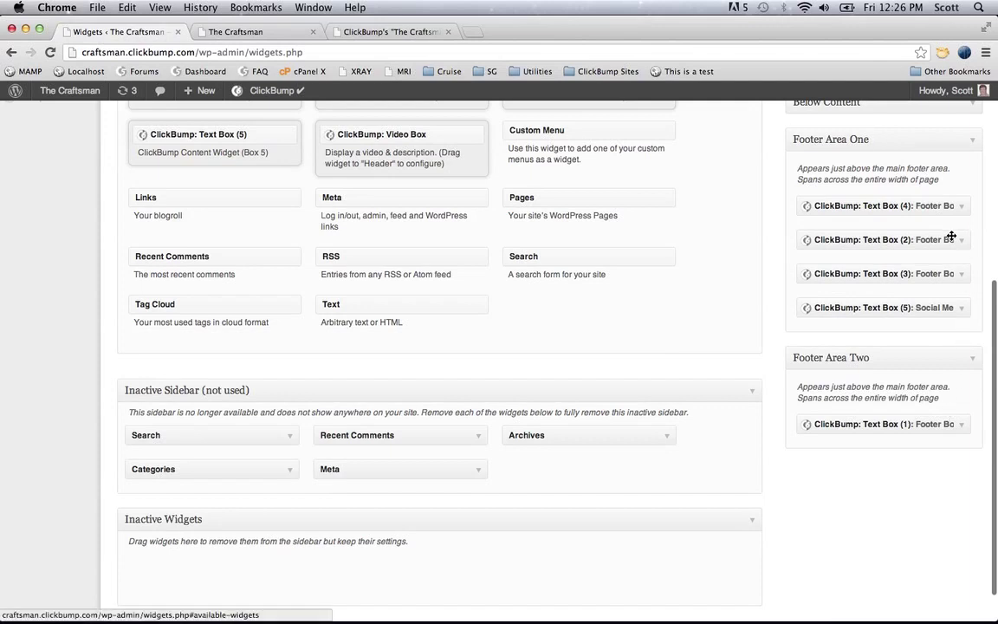
left_click_drag(948, 239, 957, 463)
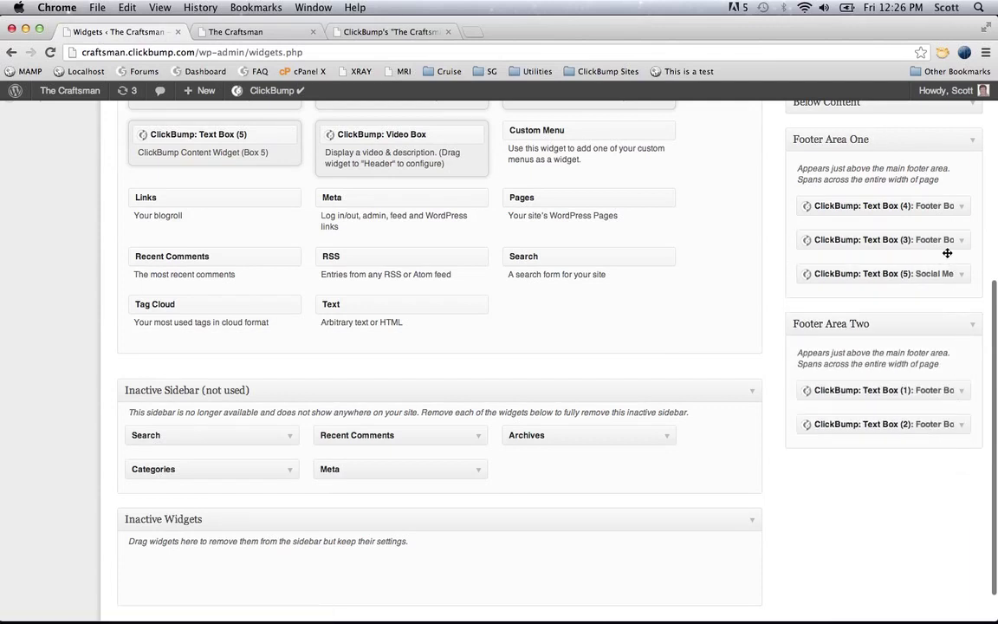
left_click_drag(943, 241, 944, 466)
left_click_drag(942, 205, 952, 468)
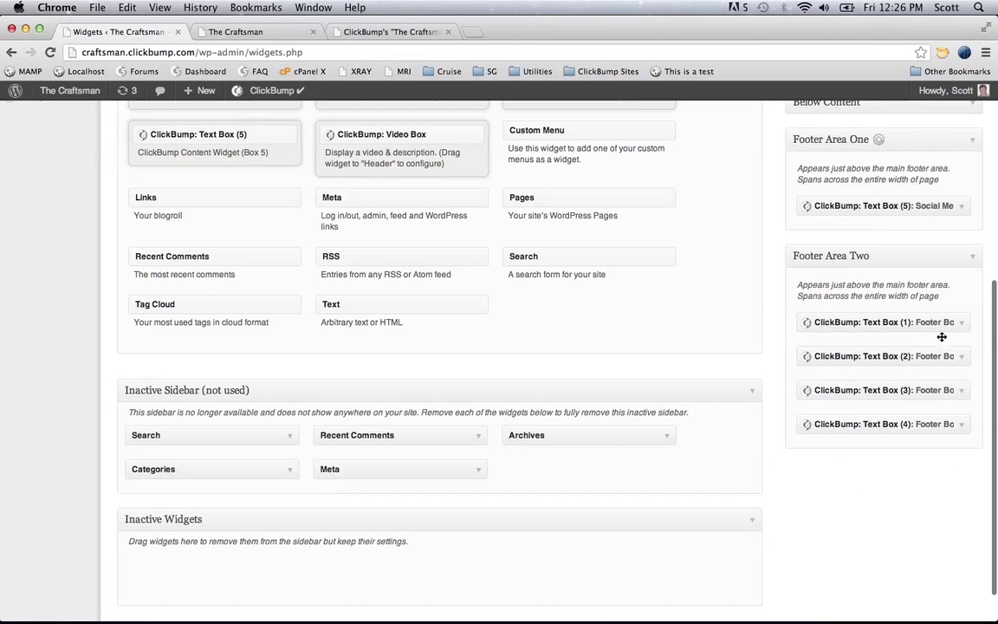
left_click_drag(929, 209, 931, 473)
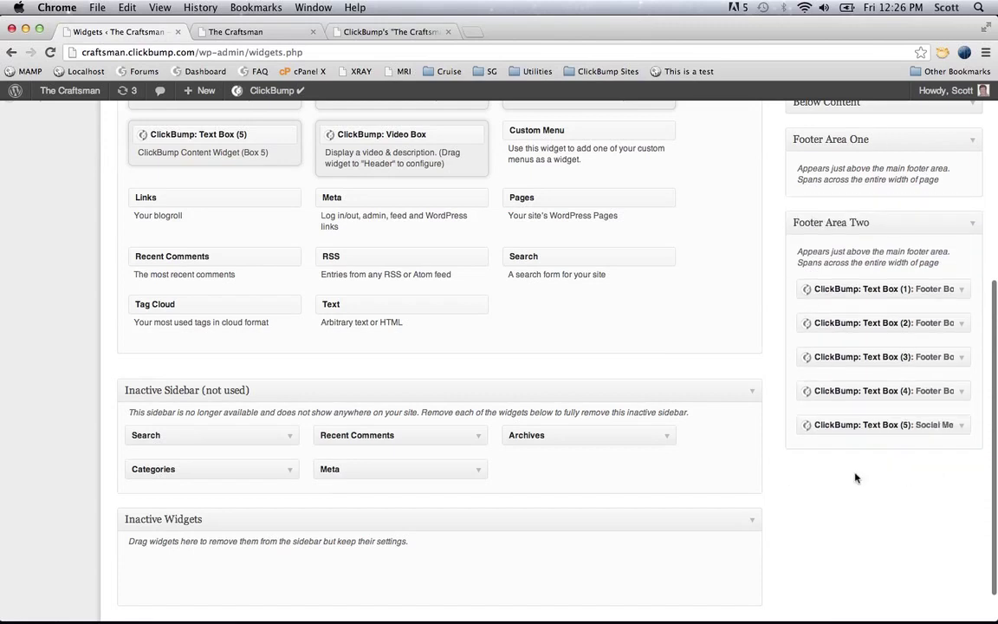
key("ctrl+Tab")
key("super+r")
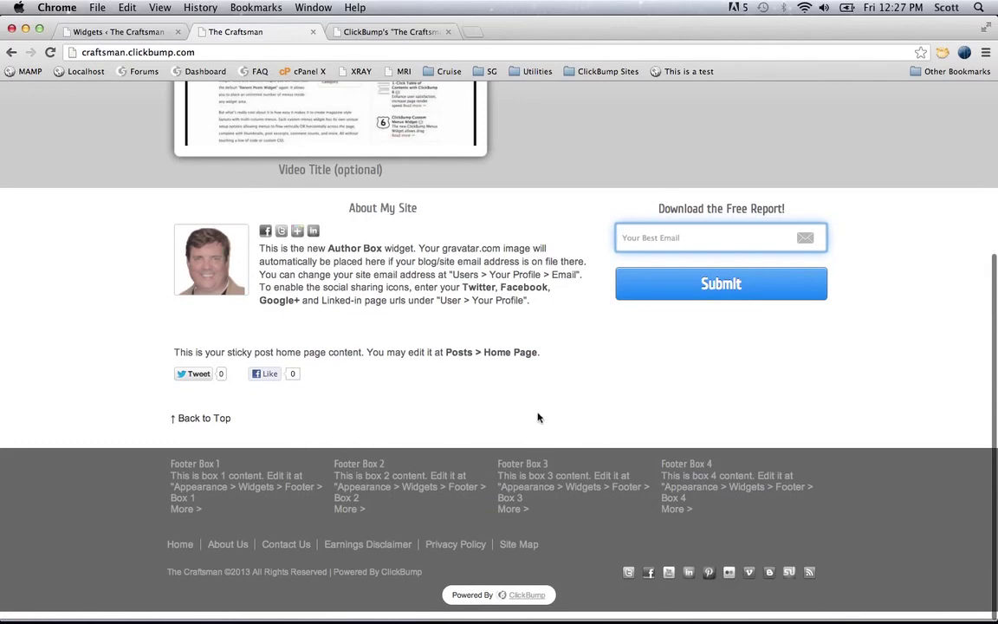
- In the admin's widget settings, collapse Footer Area Two and add a ClickBump: Menus widget to Footer Area One
key("ctrl+shift+Tab")
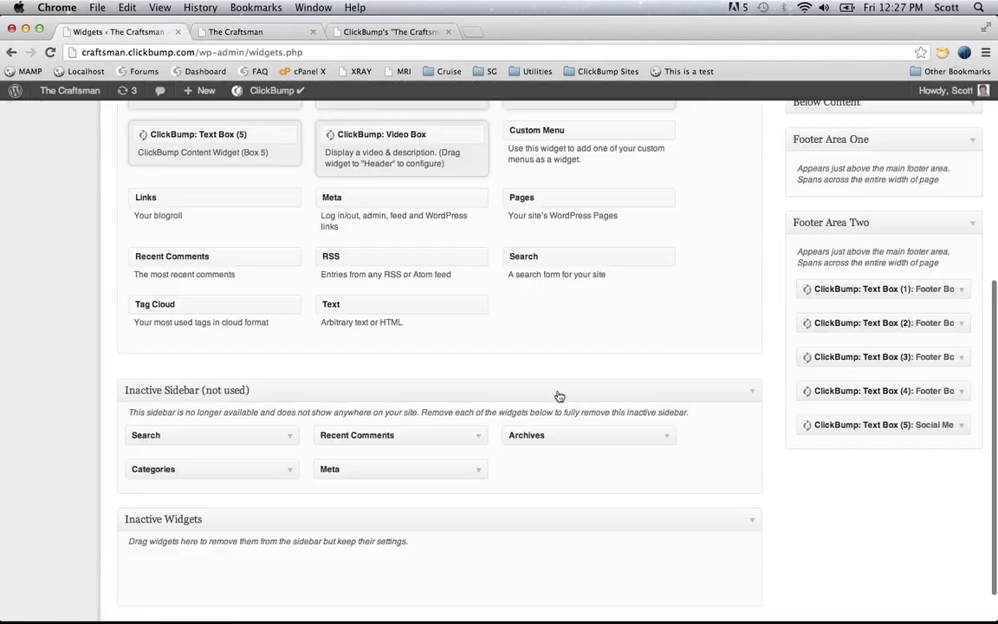
left_click(973, 225)
scroll(958, 286, "up", 5)
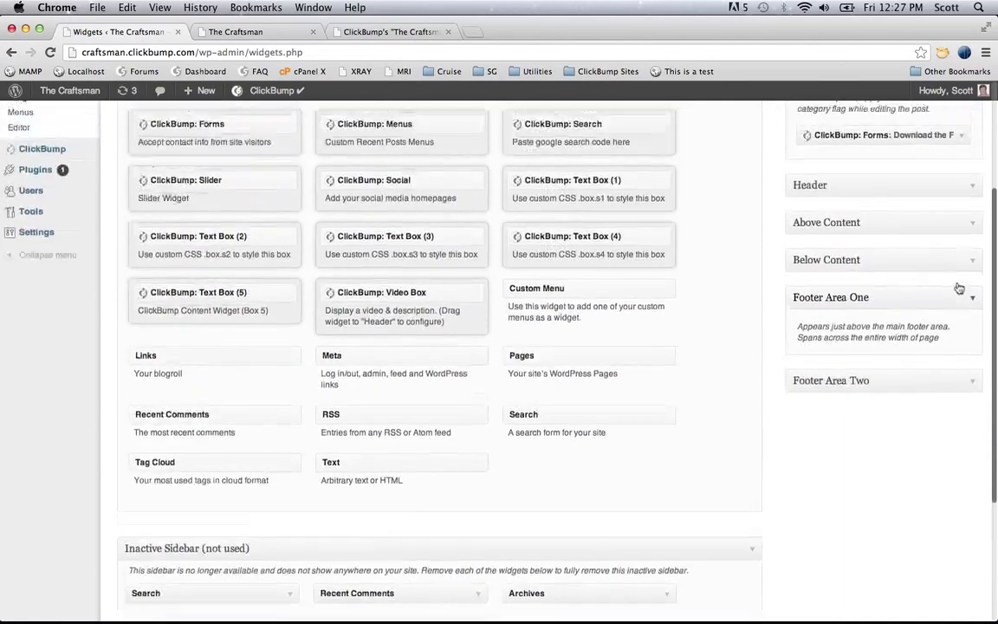
scroll(958, 286, "up", 2)
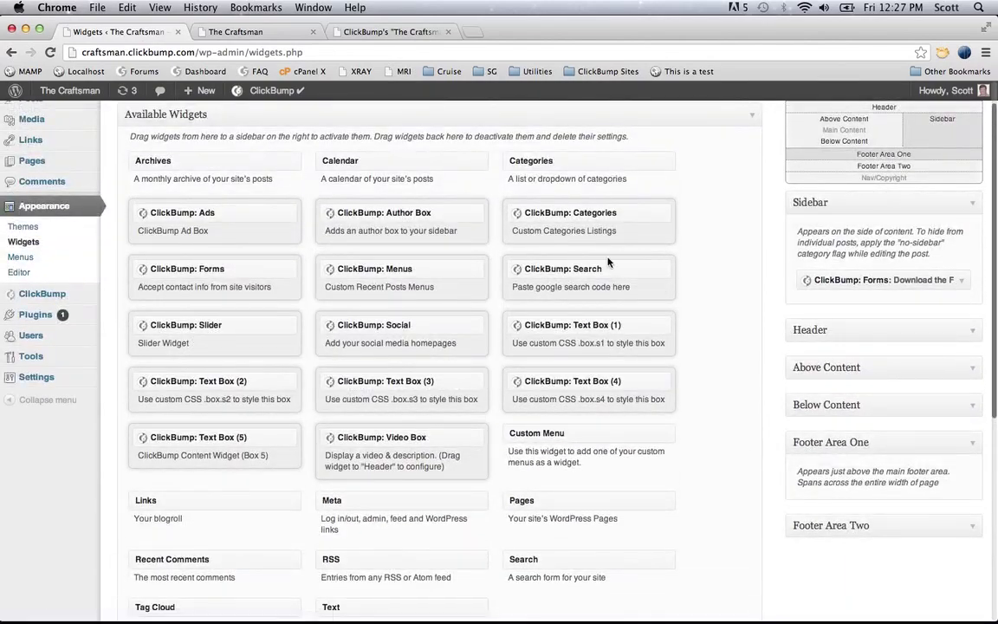
left_click_drag(442, 272, 906, 492)
- Set the Footer Area One Menus widget to show 3 items with 3 items per row and save it
scroll(913, 446, "down", 8)
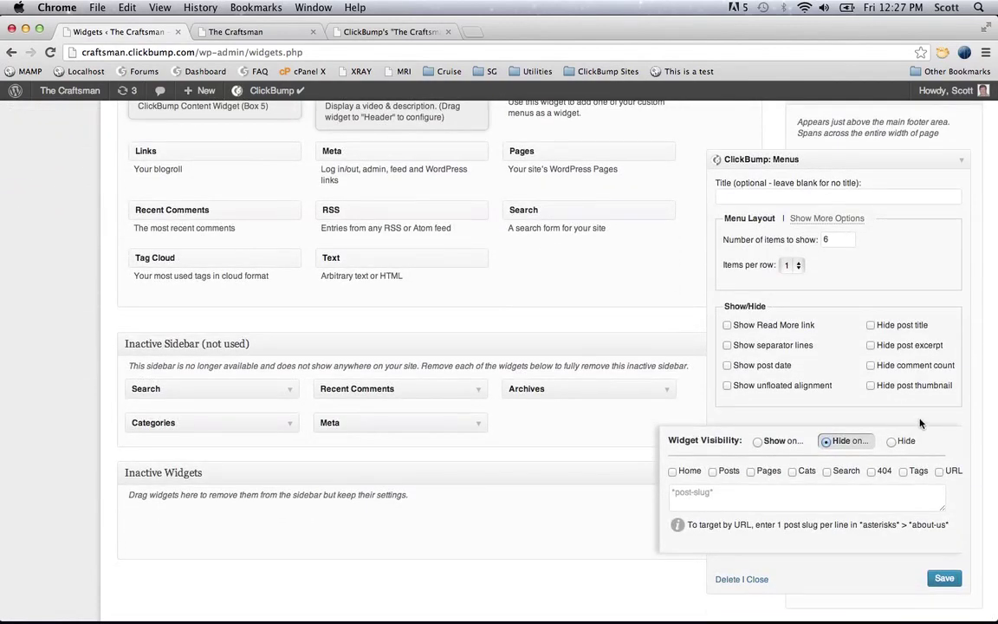
left_click(844, 244)
left_click(799, 268)
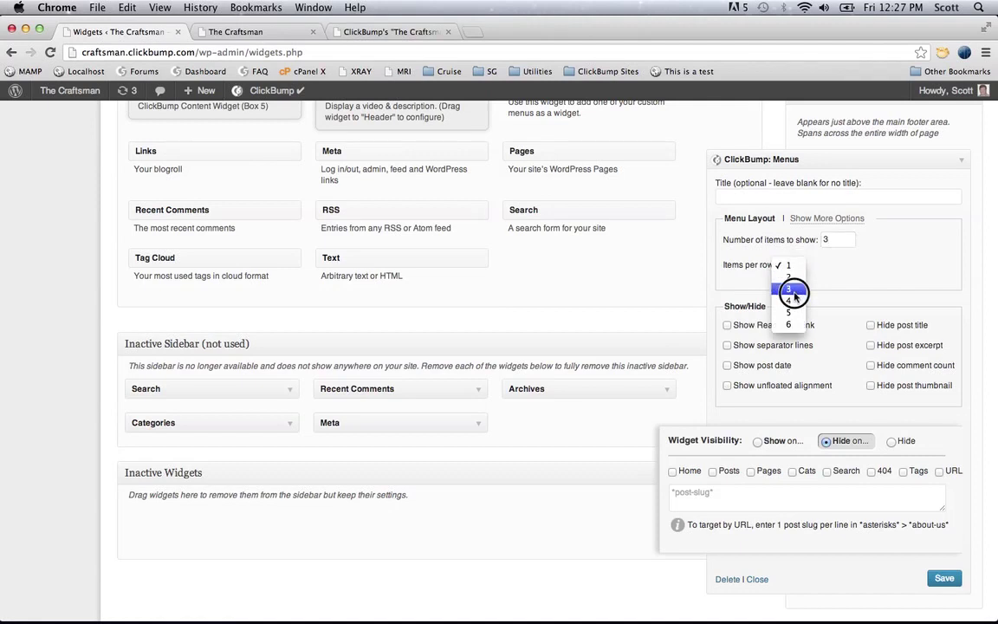
left_click(795, 291)
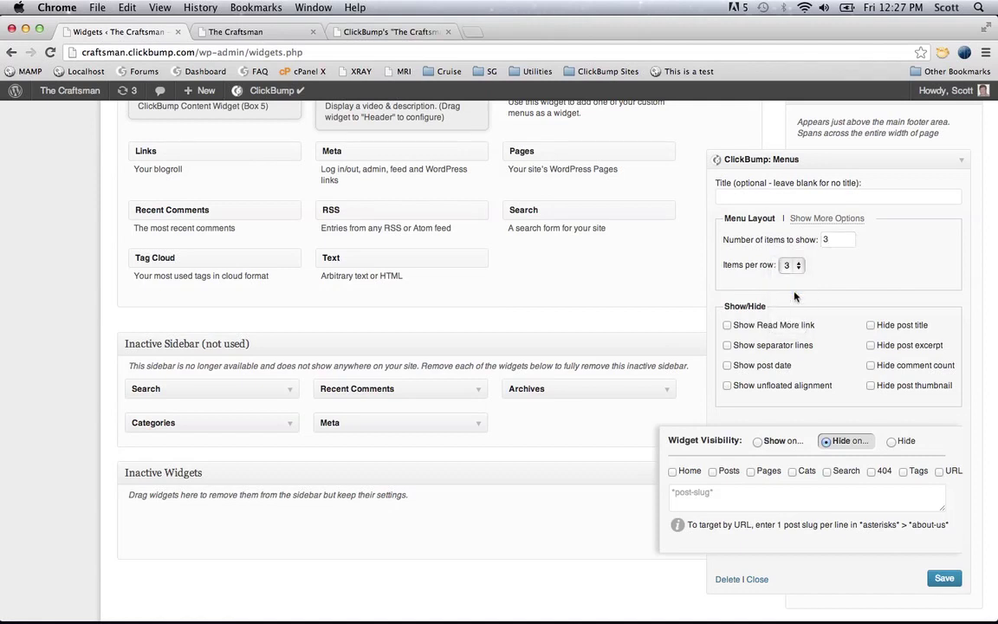
left_click(841, 245)
left_click(941, 579)
- Reload the live home page and check the new row of menu items above the footer boxes
key("super+2")
key("super+r")
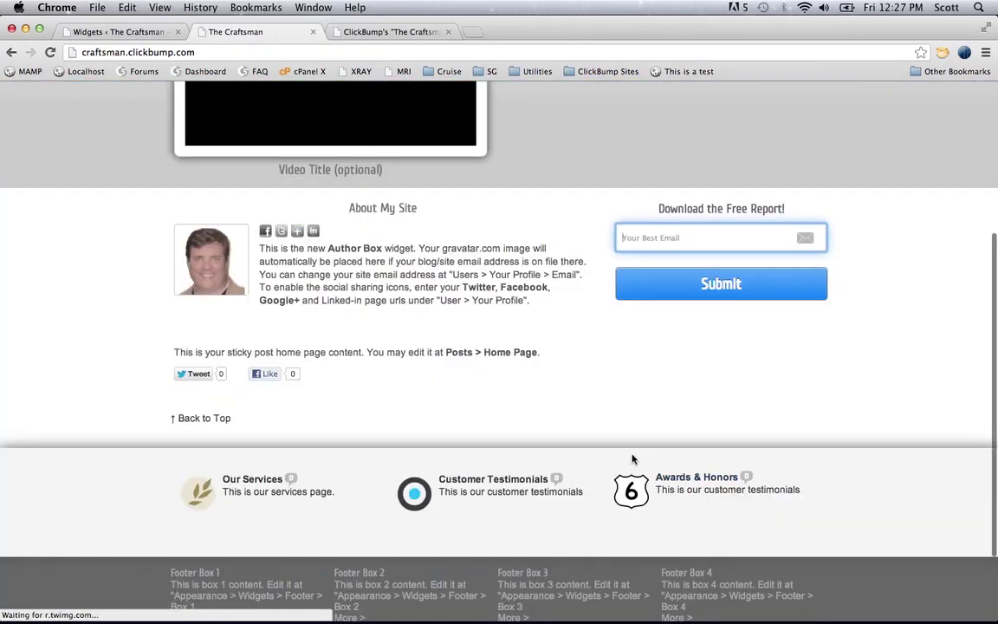
scroll(632, 459, "down", 1)
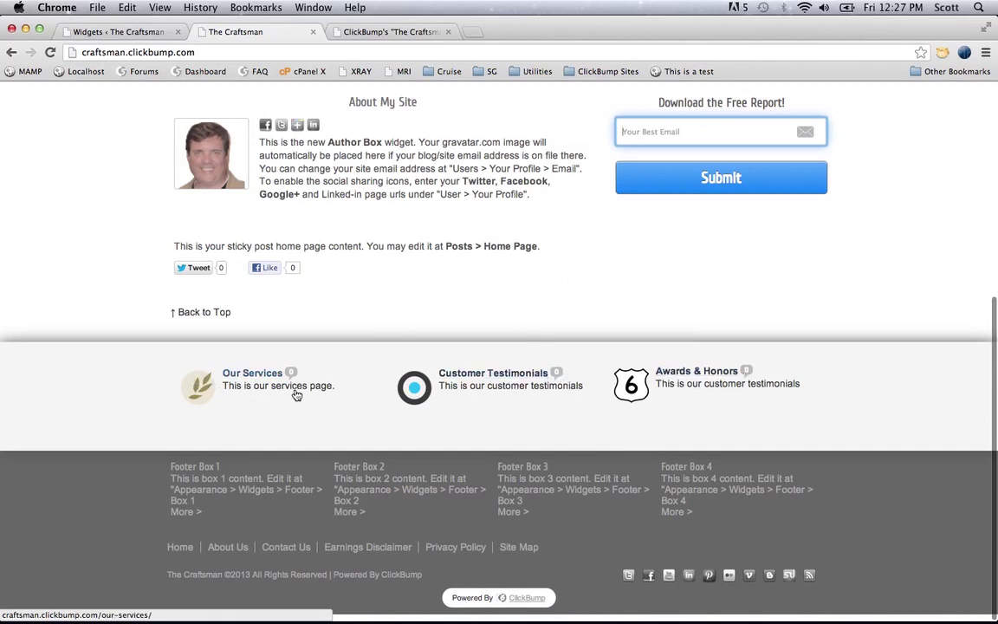
- Hide the comment count in the Menus widget, set its excerpt length to 10 words, save it and reload the live home page
key("super+alt+Left")
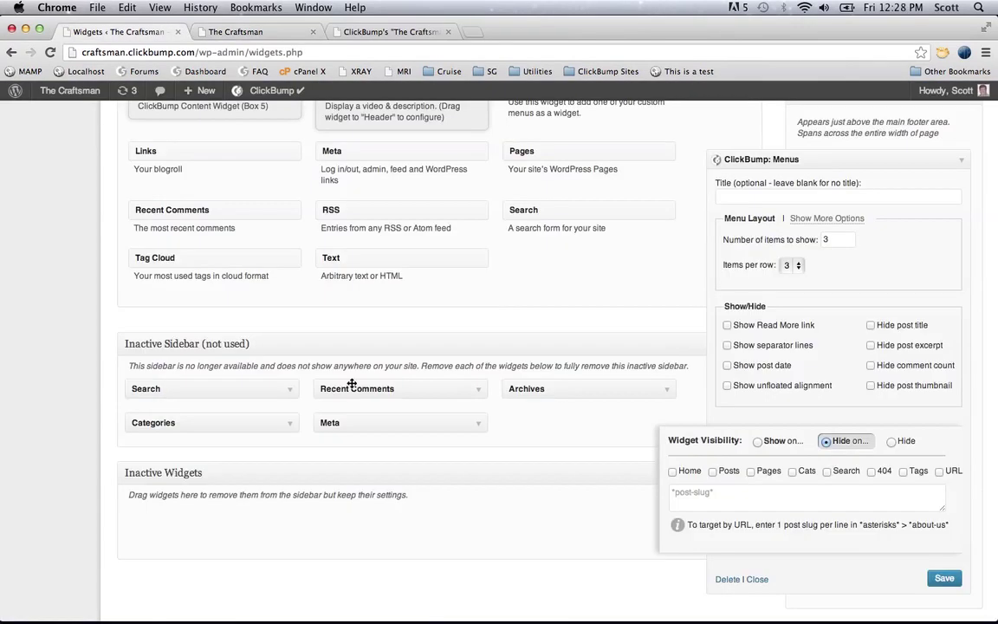
left_click(914, 366)
left_click(846, 218)
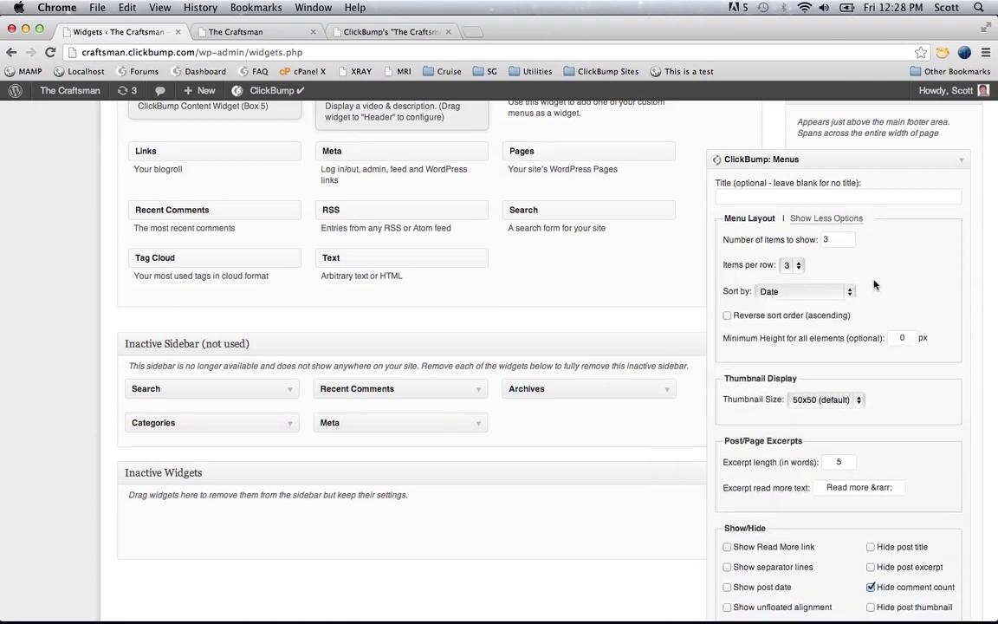
scroll(875, 288, "down", 3)
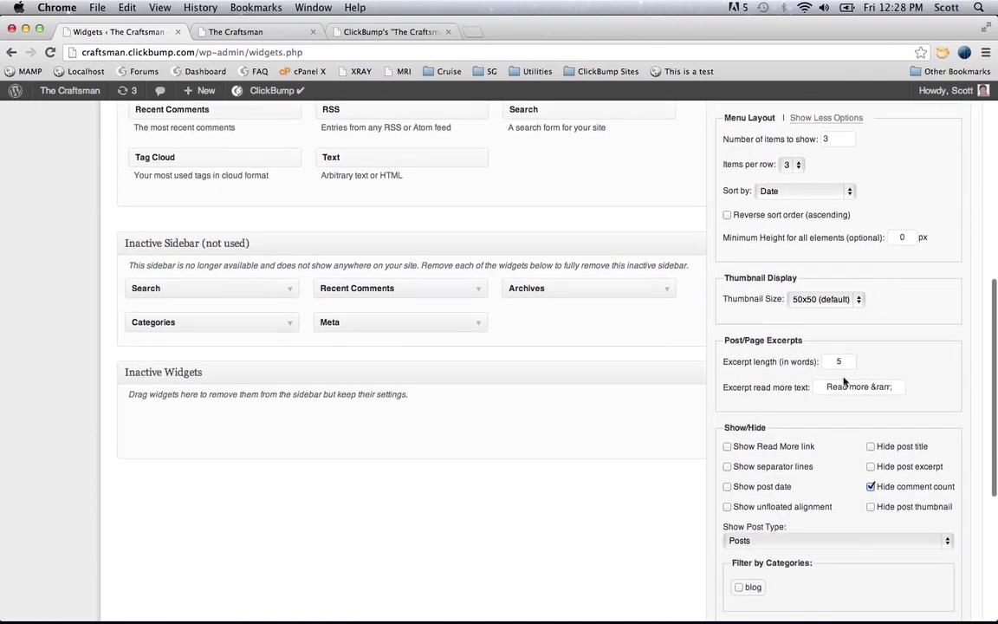
left_click(839, 360)
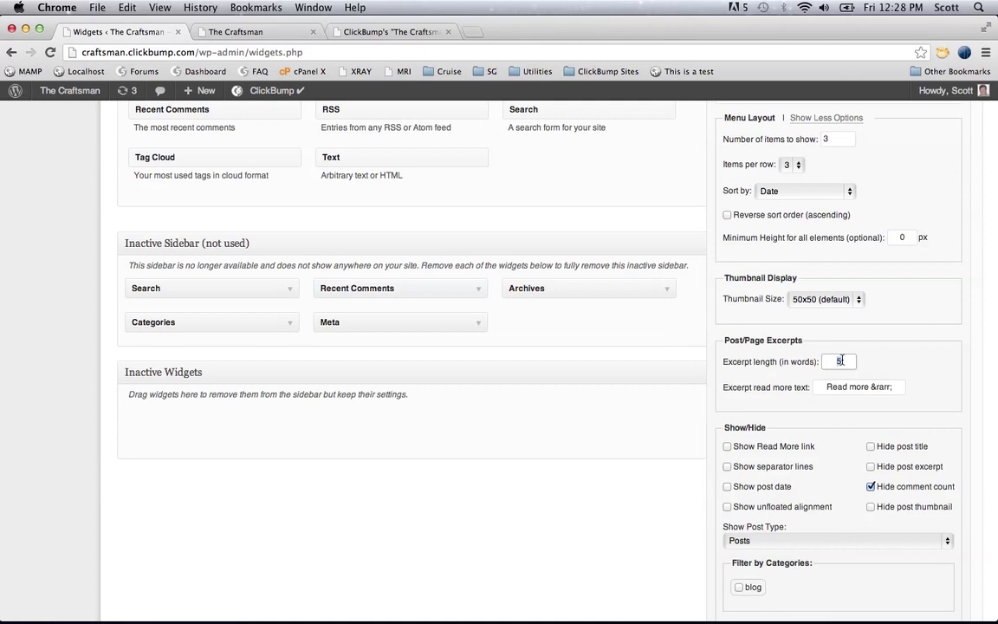
type("10")
left_click(795, 119)
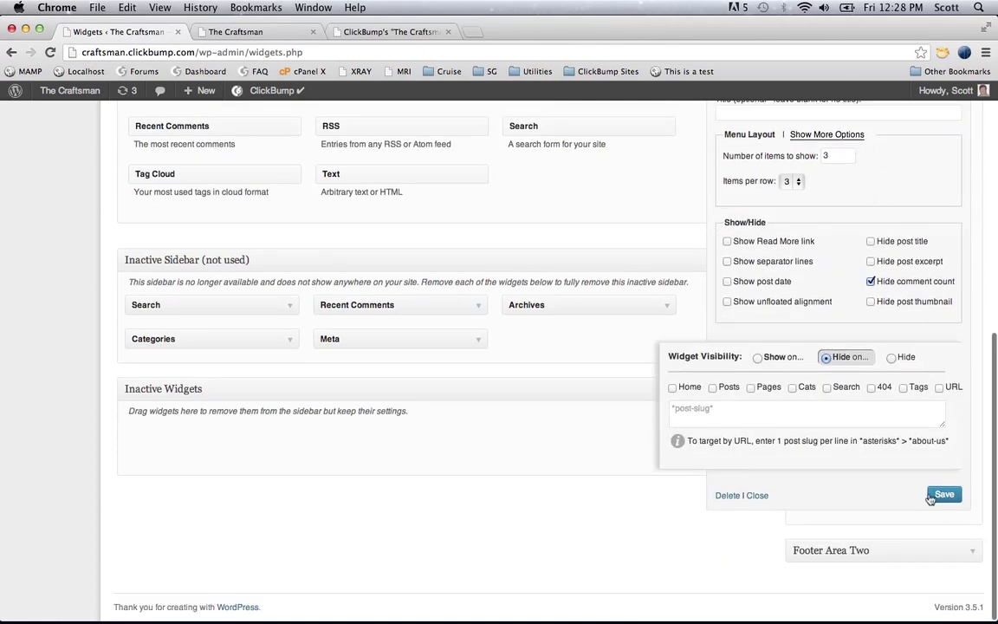
left_click(940, 494)
key("super+2")
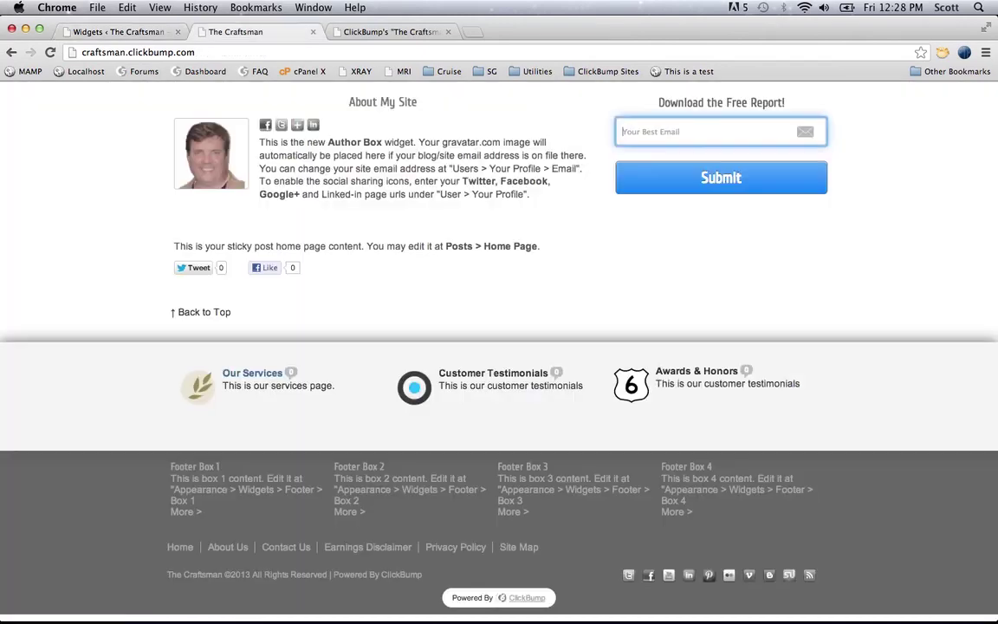
key("super+r")
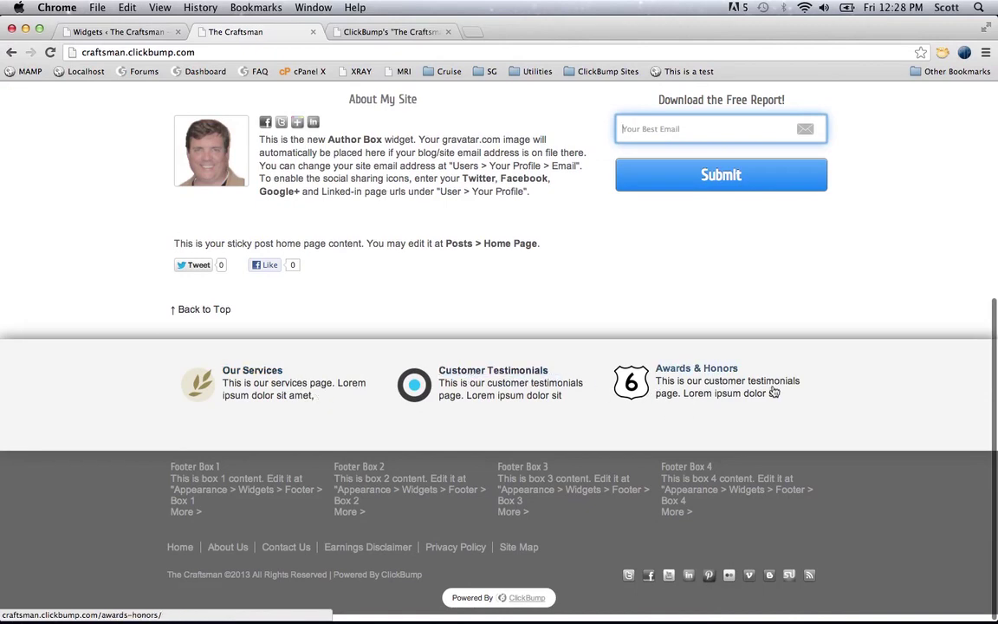
- Enable the Menus widget's Read More link, change its excerpt read more text to "| Read more &rarr;" and save
key("super+alt+Left")
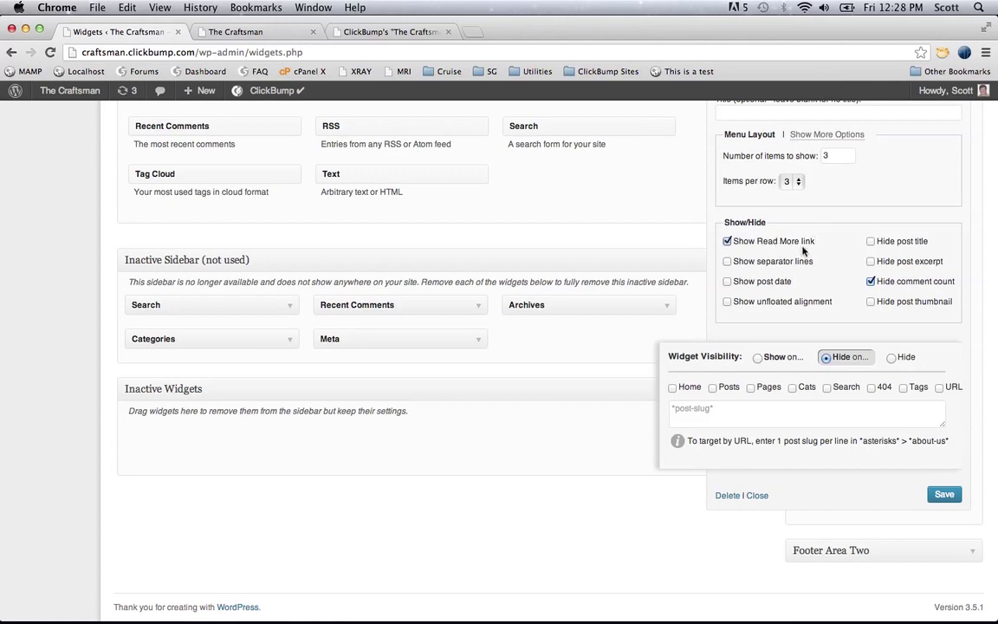
scroll(823, 255, "up", 3)
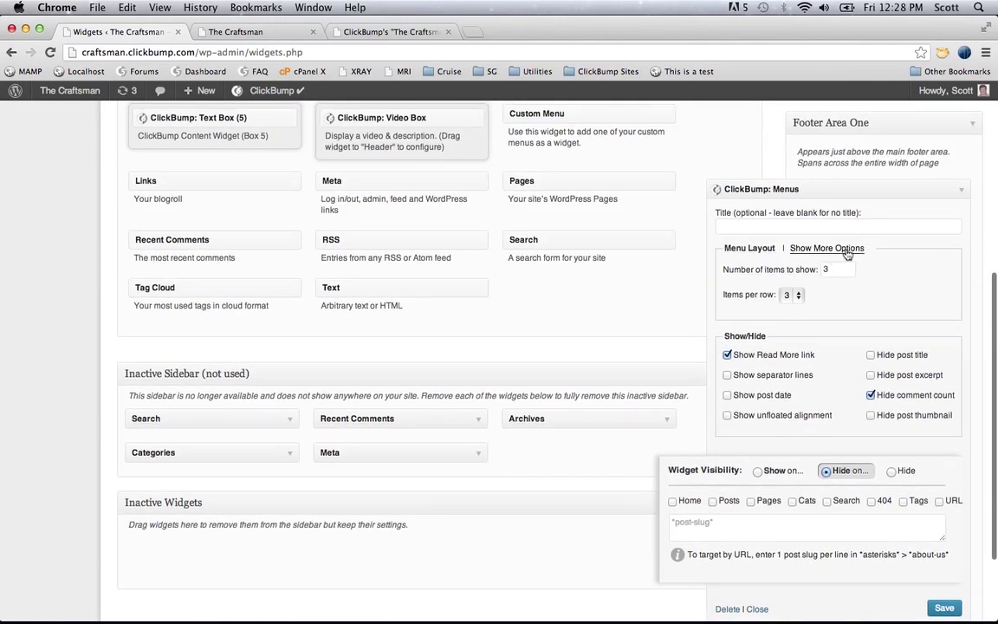
left_click(845, 250)
scroll(877, 428, "down", 2)
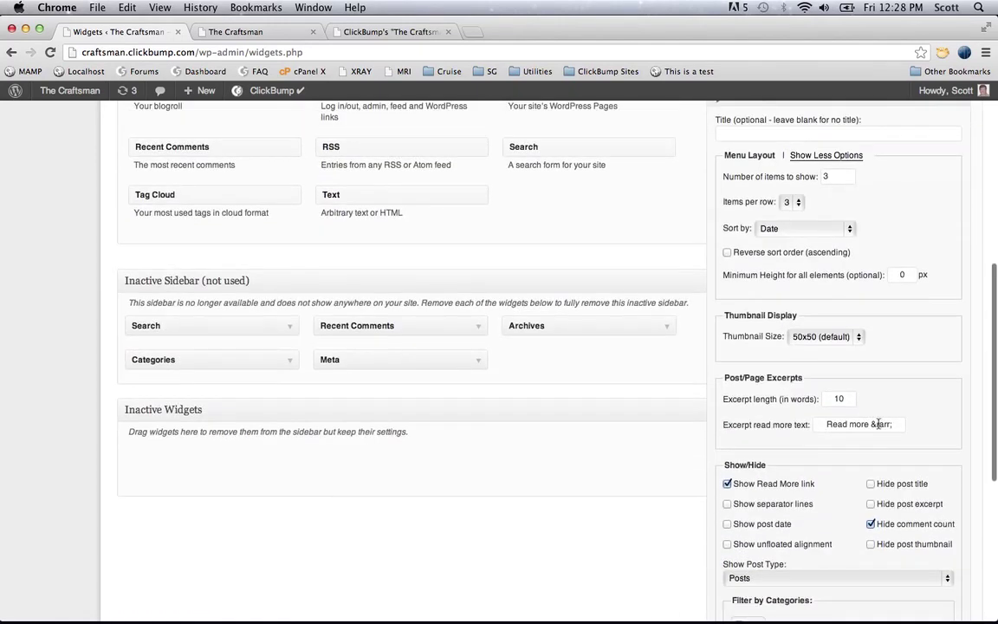
left_click(827, 424)
scroll(895, 418, "down", 5)
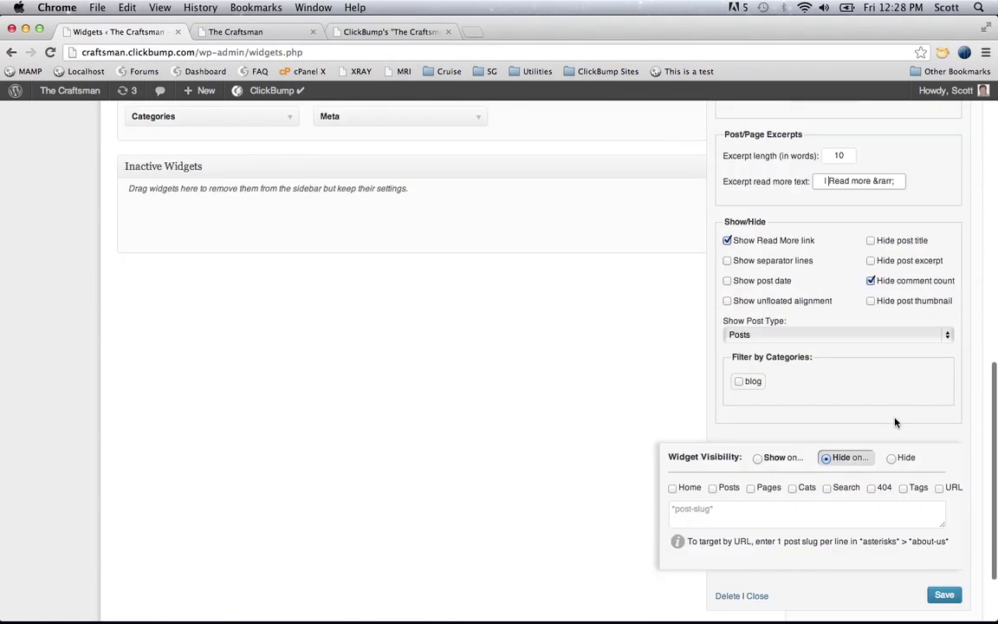
scroll(900, 446, "down", 2)
left_click(940, 494)
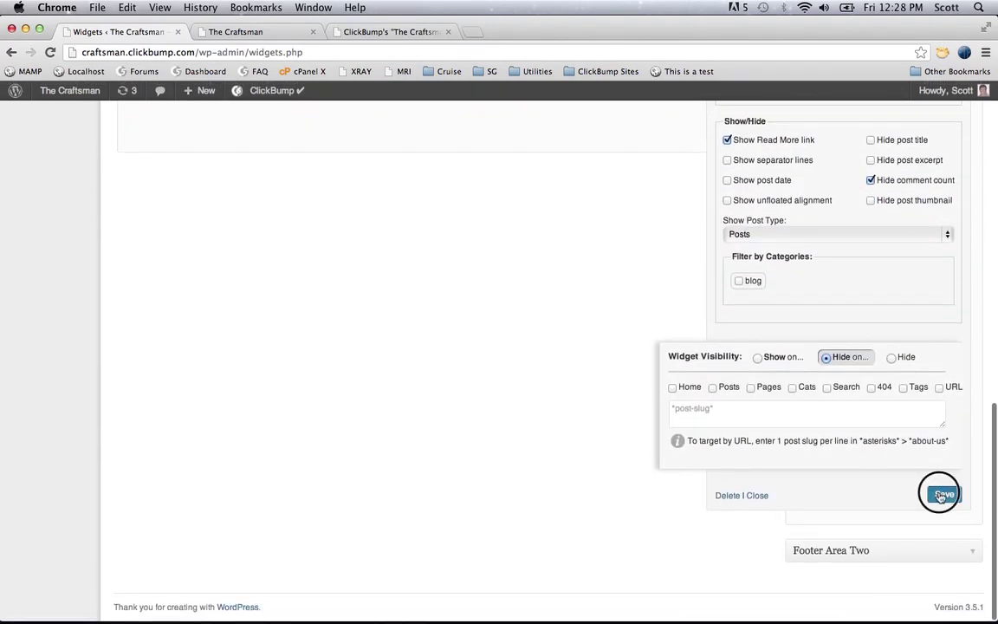
- Reload the live home page and check the read more links under the three menu items
key("ctrl+Tab")
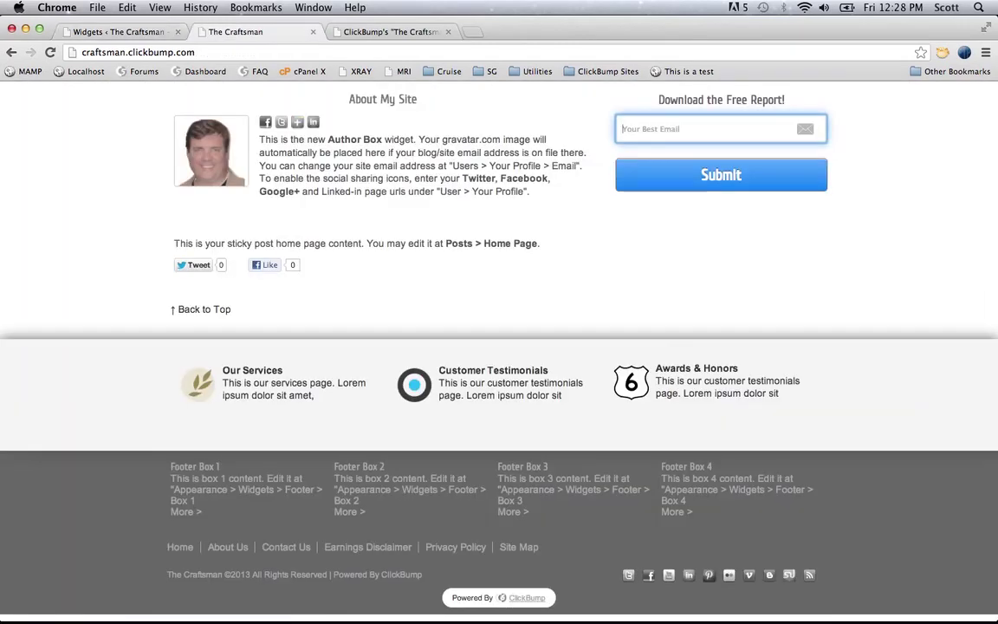
key("super+r")
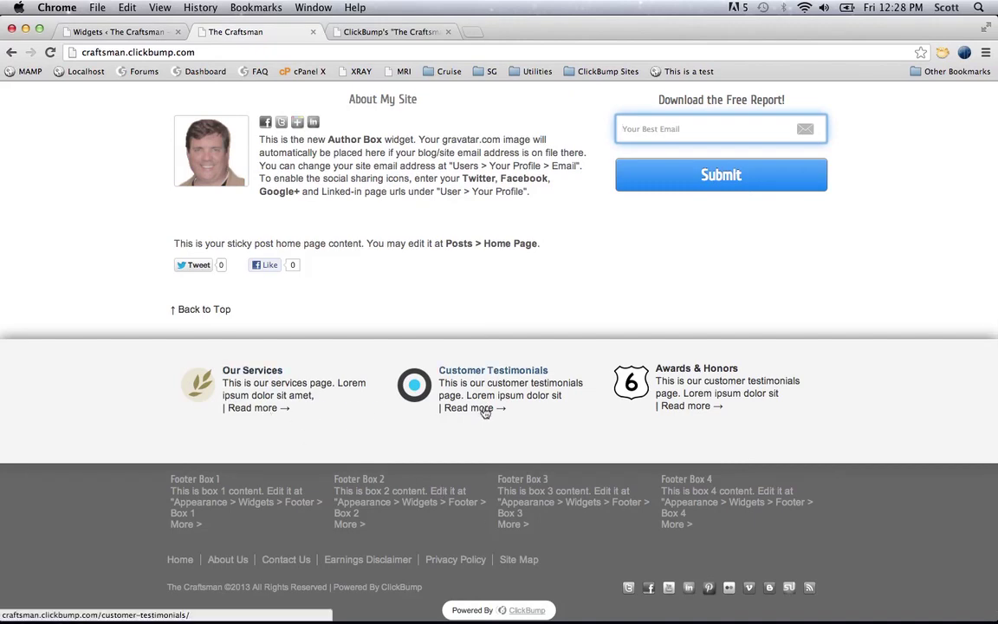
scroll(667, 397, "down", 1)
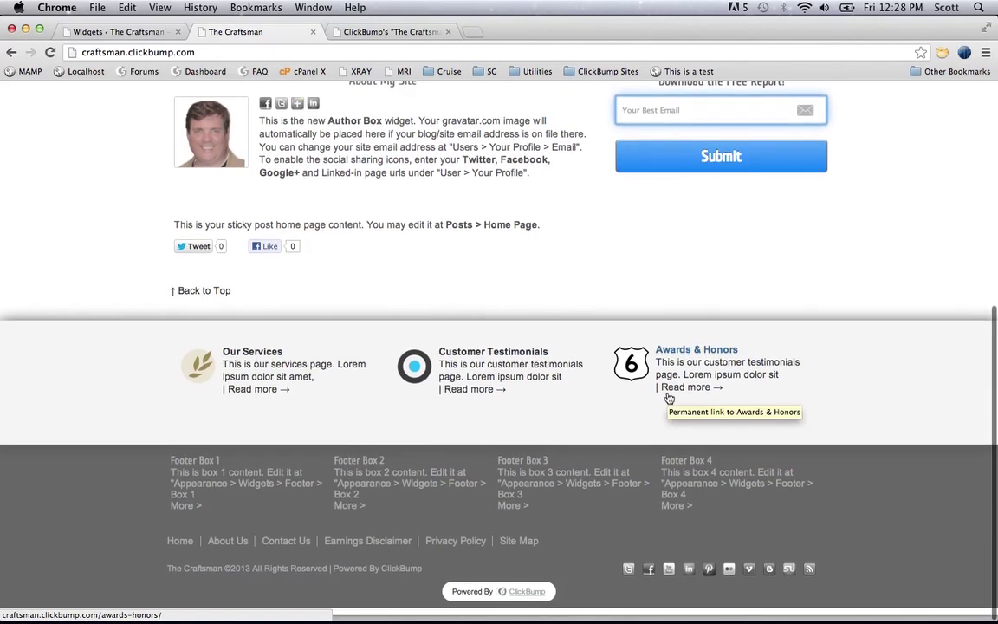
- Review the finished live home page and compare it from header to footer with the ClickBump demo's home page
scroll(668, 397, "up", 10)
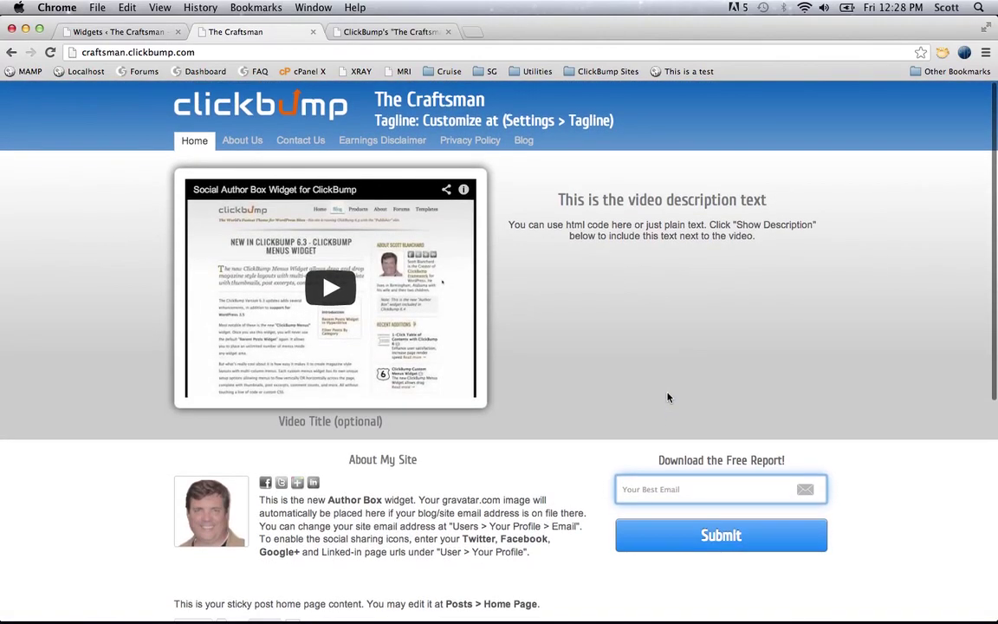
scroll(667, 397, "down", 5)
scroll(668, 397, "up", 2)
scroll(667, 397, "up", 3)
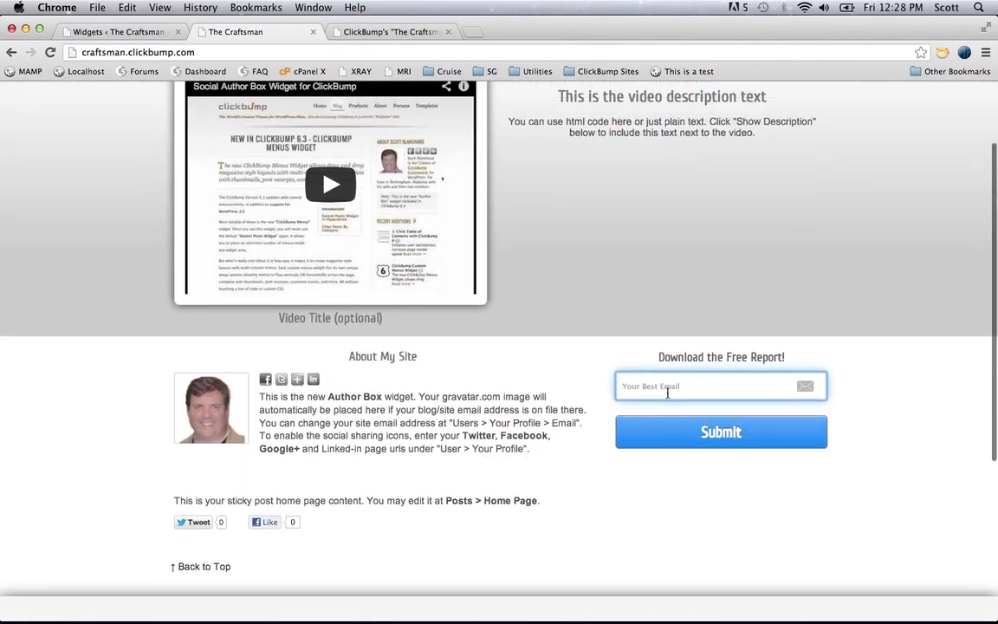
key("ctrl+Tab")
scroll(801, 287, "up", 10)
scroll(801, 287, "up", 1)
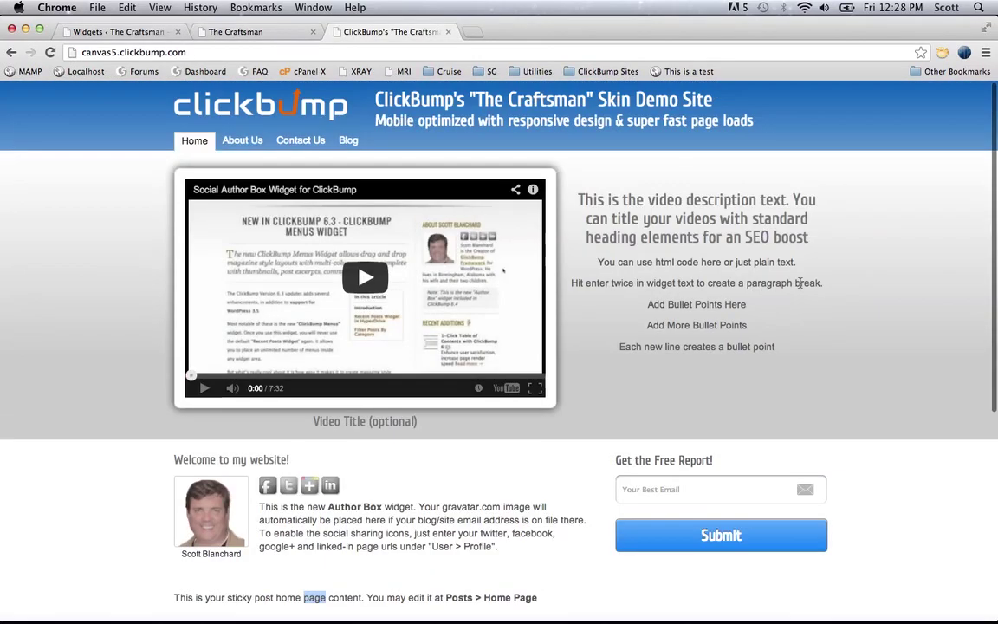
scroll(801, 286, "down", 8)
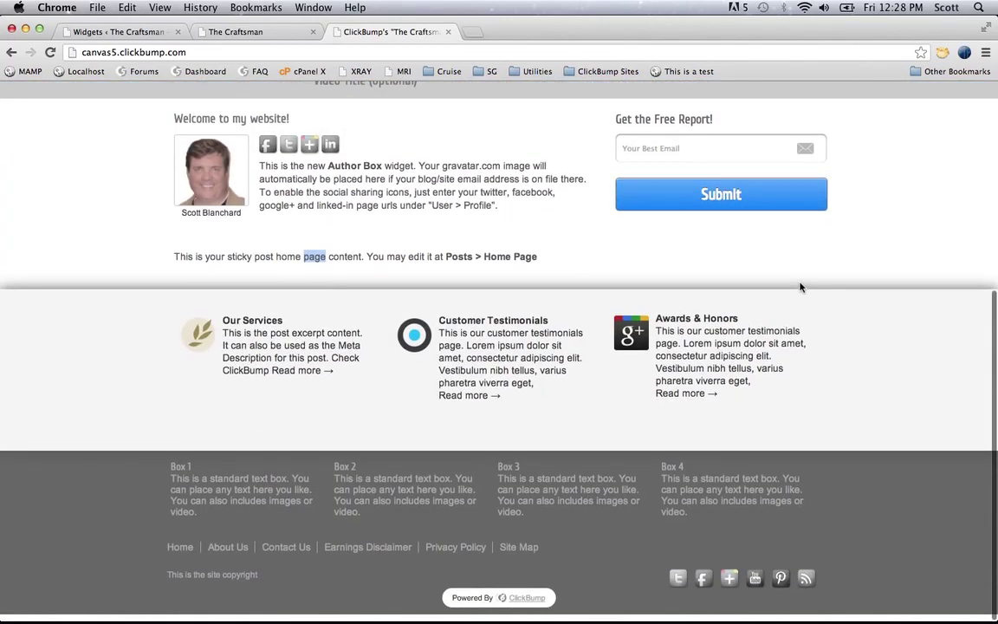
key("ctrl+Left")
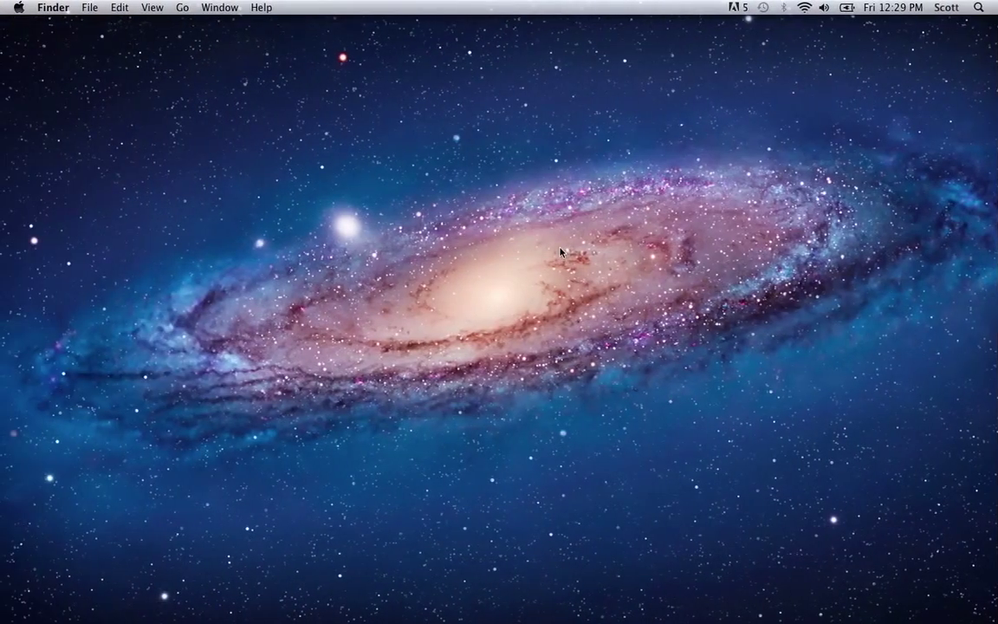
key("ctrl+Right")
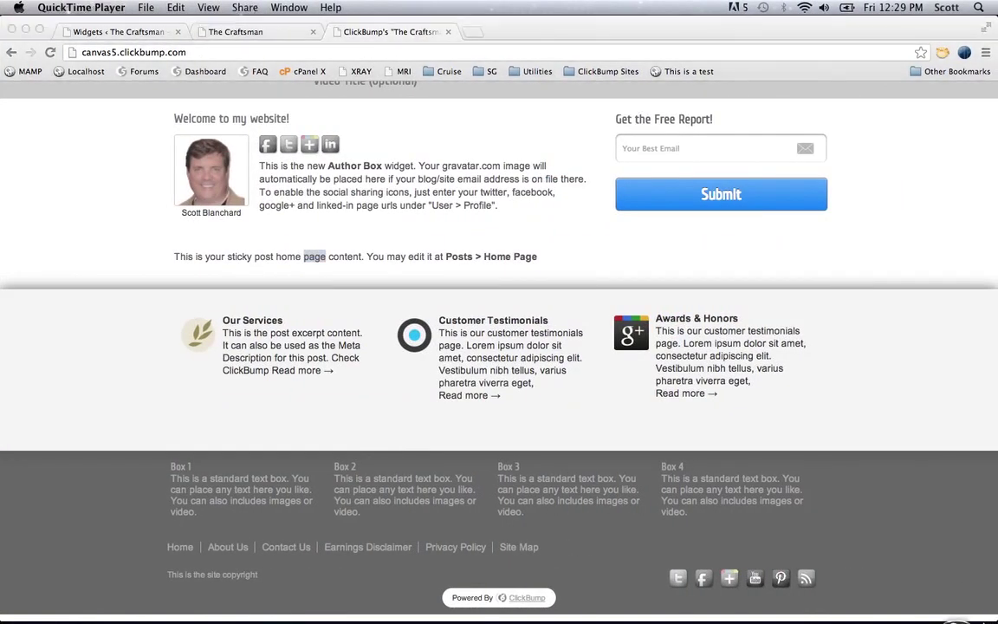
mouse_move(894, 555)
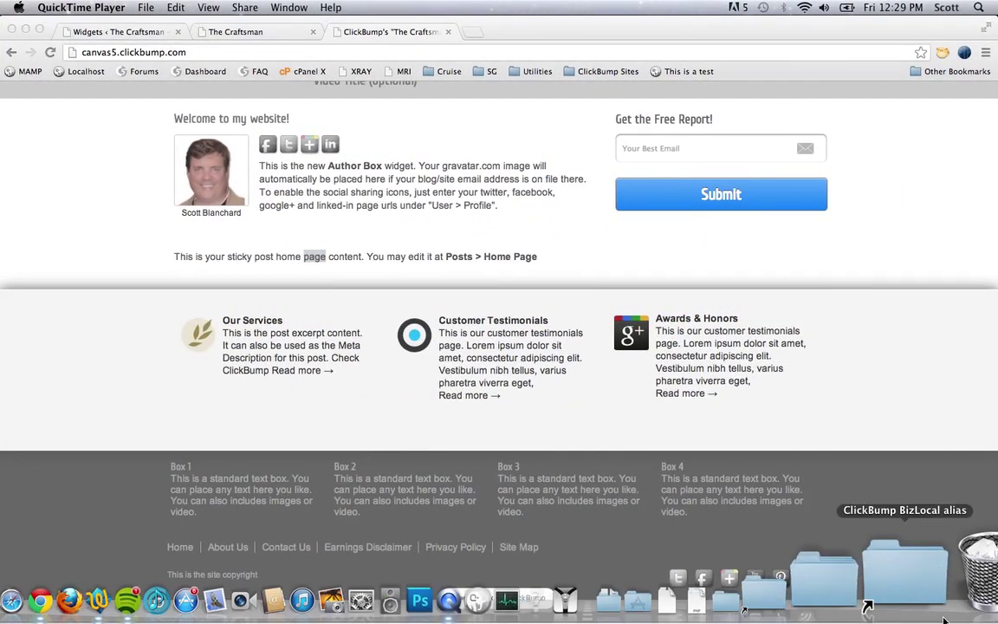